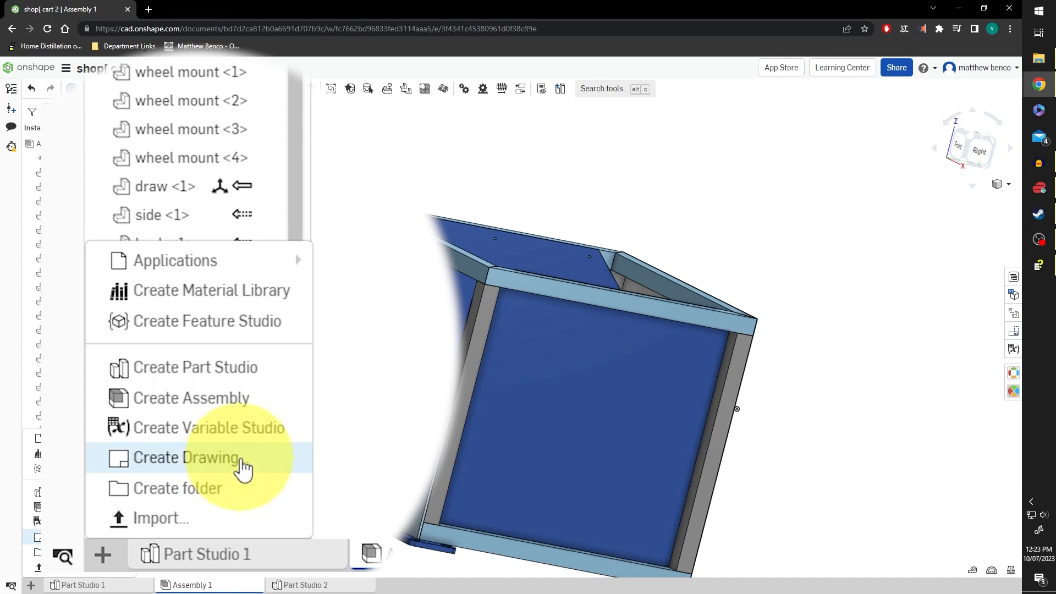
# Create a new cart drawing from the ISO_A3 template with no views
pyautogui.click(242, 465)
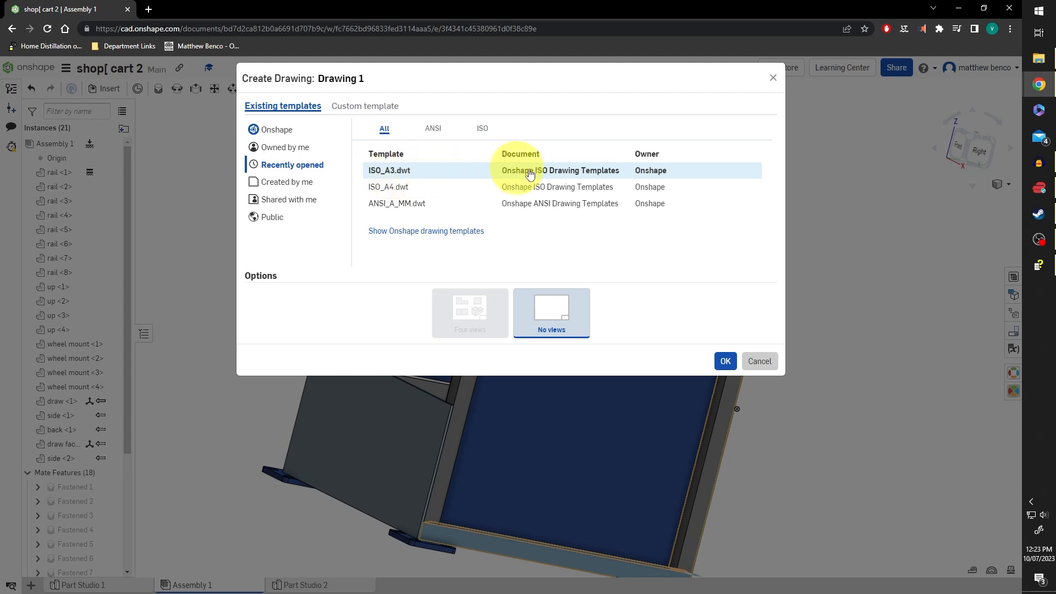
pyautogui.click(482, 129)
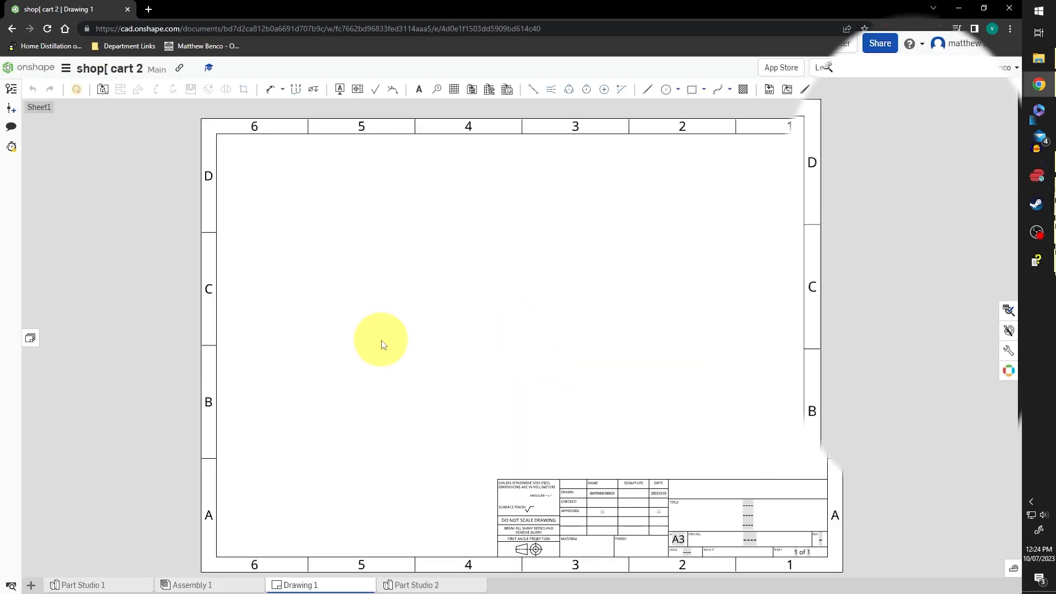
# Set the projection angle to Third angle in the Drawing properties
pyautogui.click(984, 368)
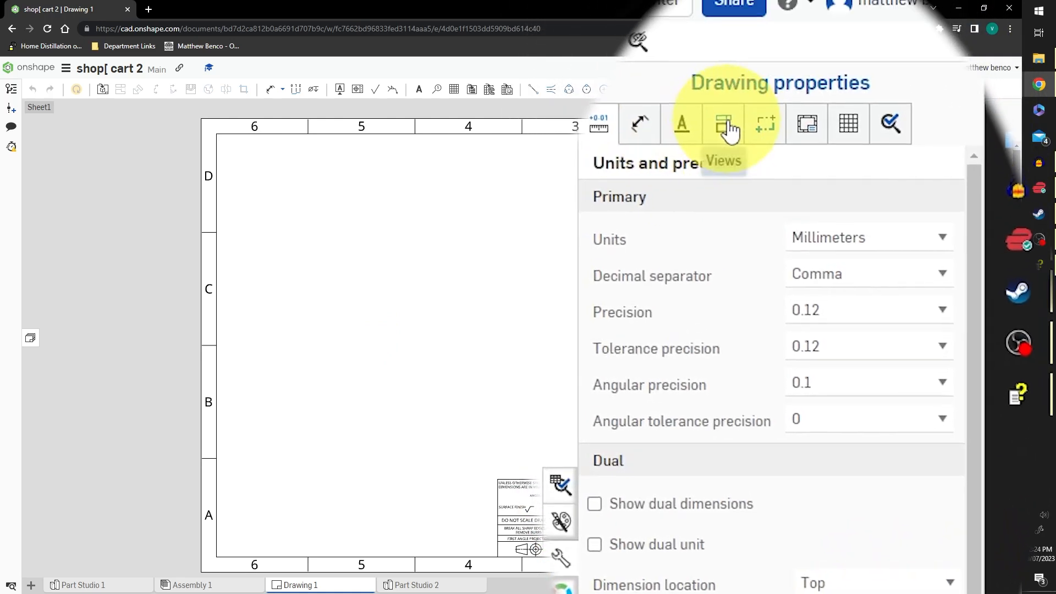
pyautogui.click(728, 130)
pyautogui.click(760, 241)
pyautogui.click(753, 282)
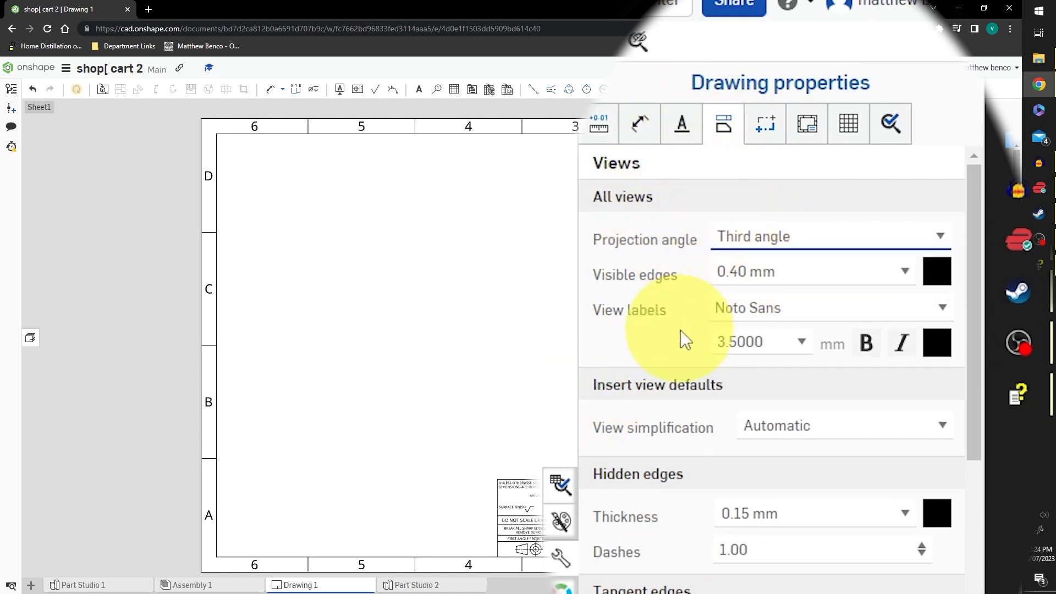
pyautogui.click(561, 558)
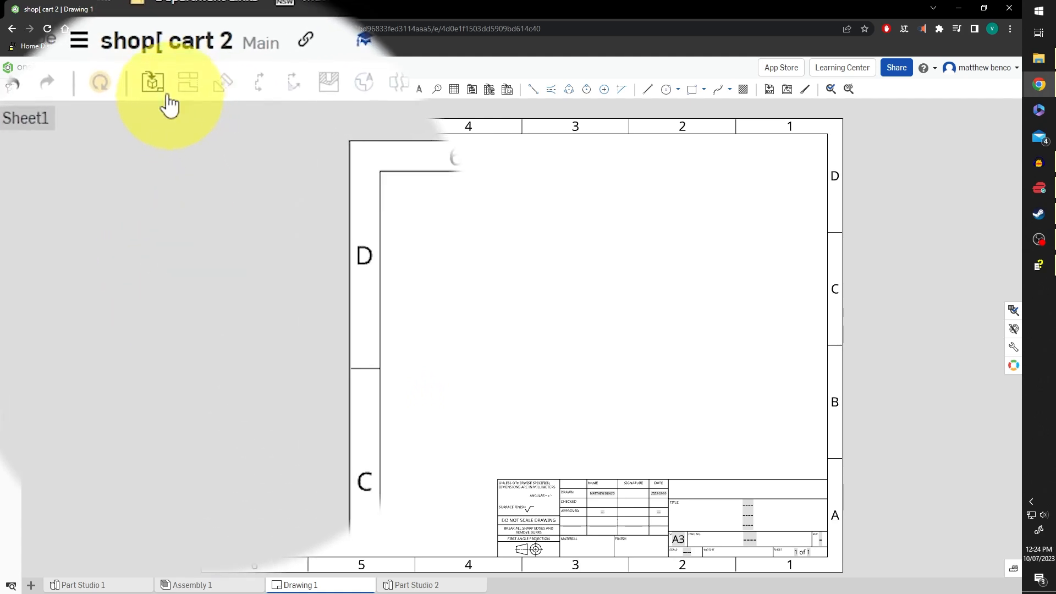
# Place Assembly 1's front view lower left, with a projected top view above it
pyautogui.click(161, 91)
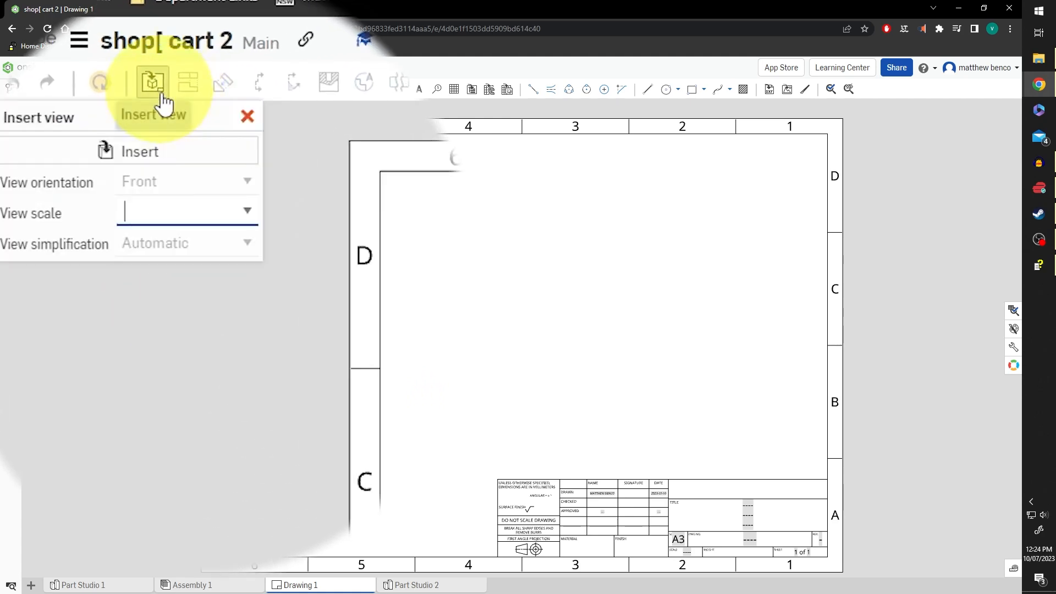
pyautogui.click(171, 165)
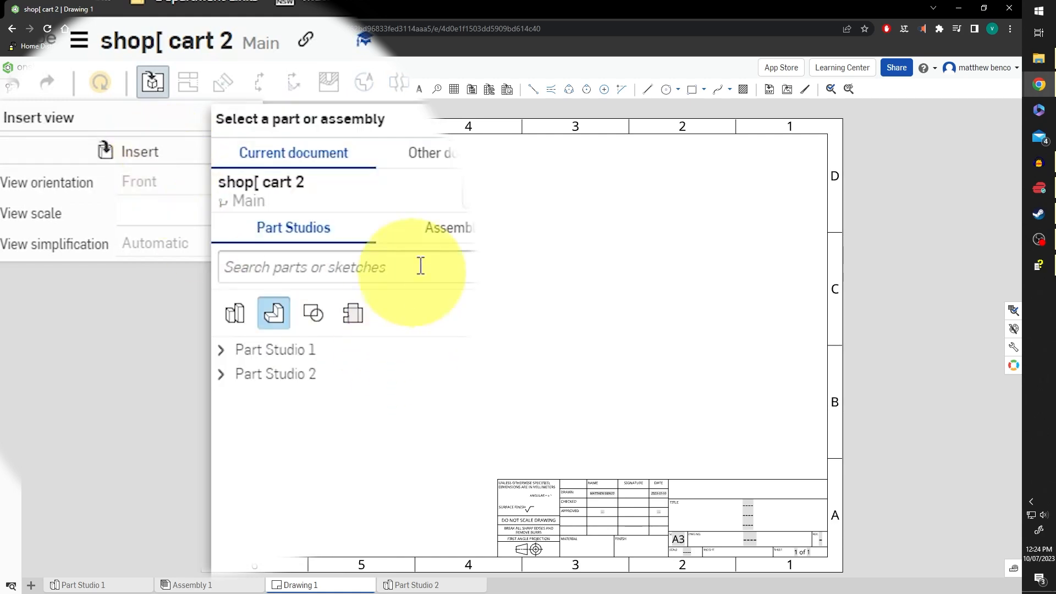
pyautogui.click(433, 245)
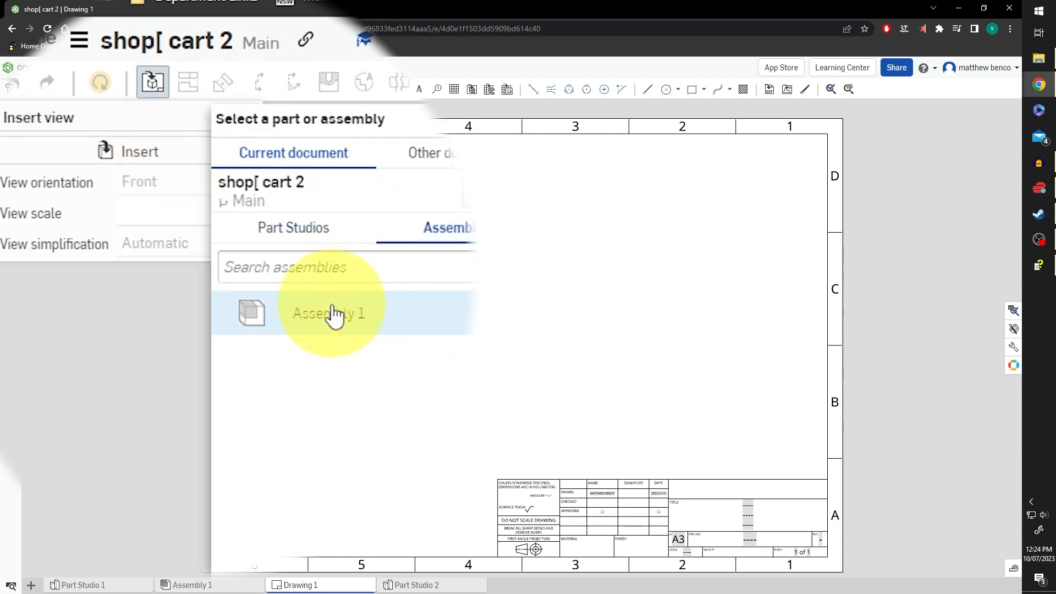
pyautogui.click(337, 313)
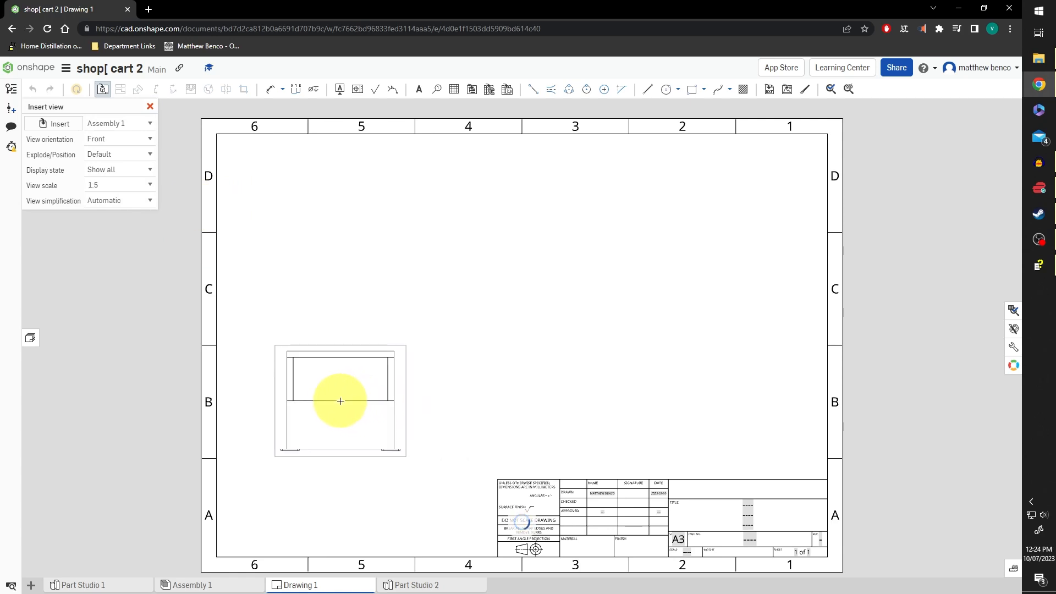
pyautogui.click(340, 401)
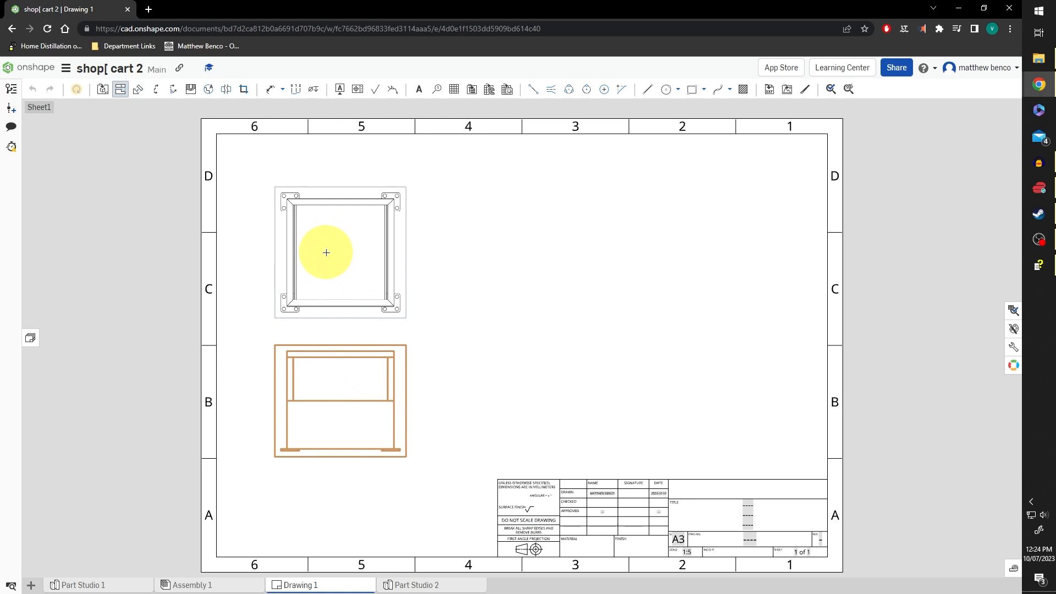
pyautogui.click(325, 249)
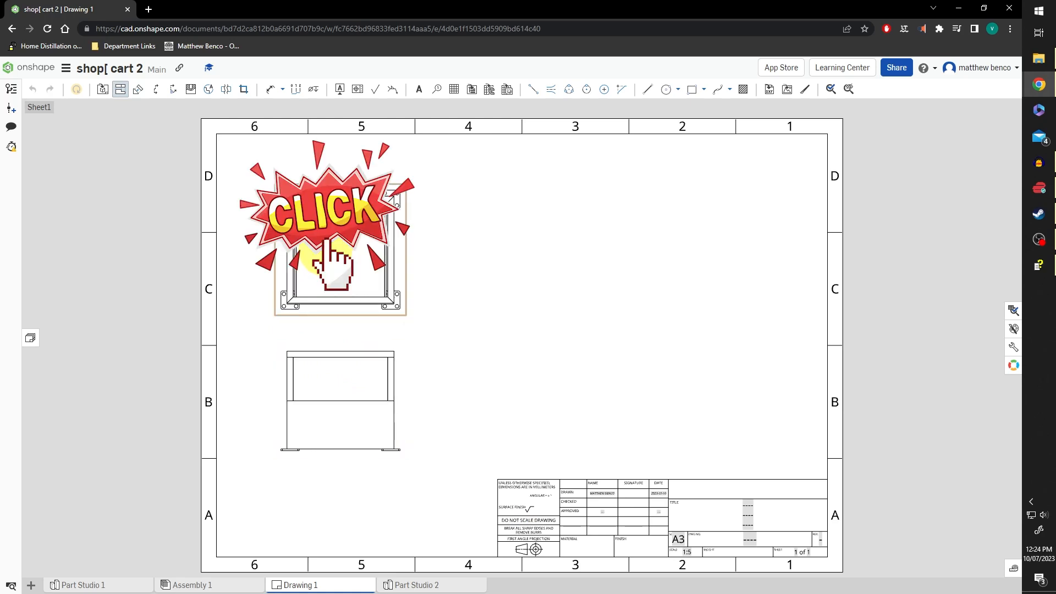
# Project a side view right of the front view and an isometric view upper middle
pyautogui.click(119, 90)
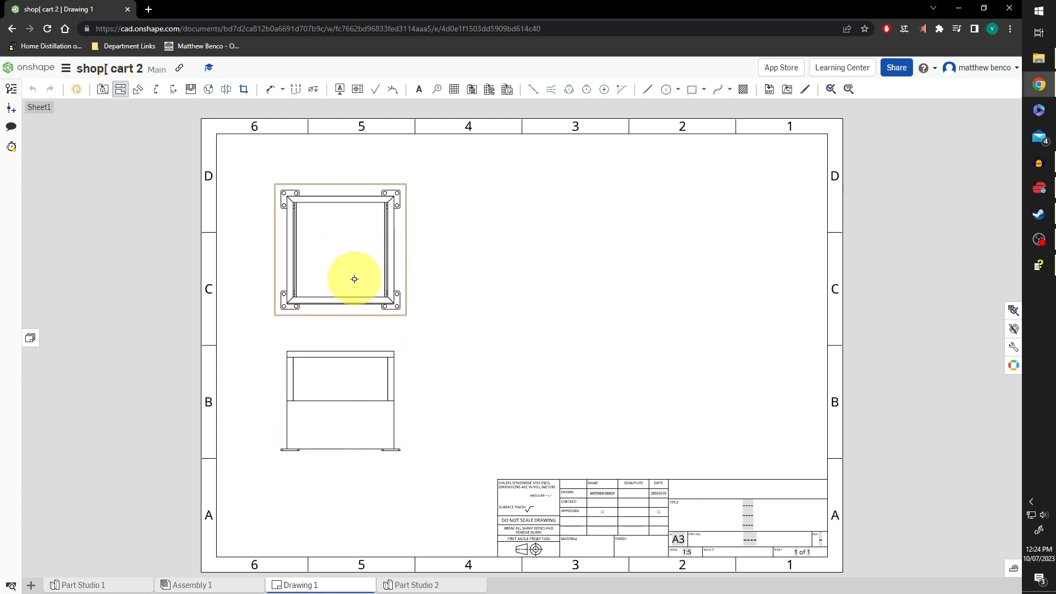
pyautogui.click(403, 430)
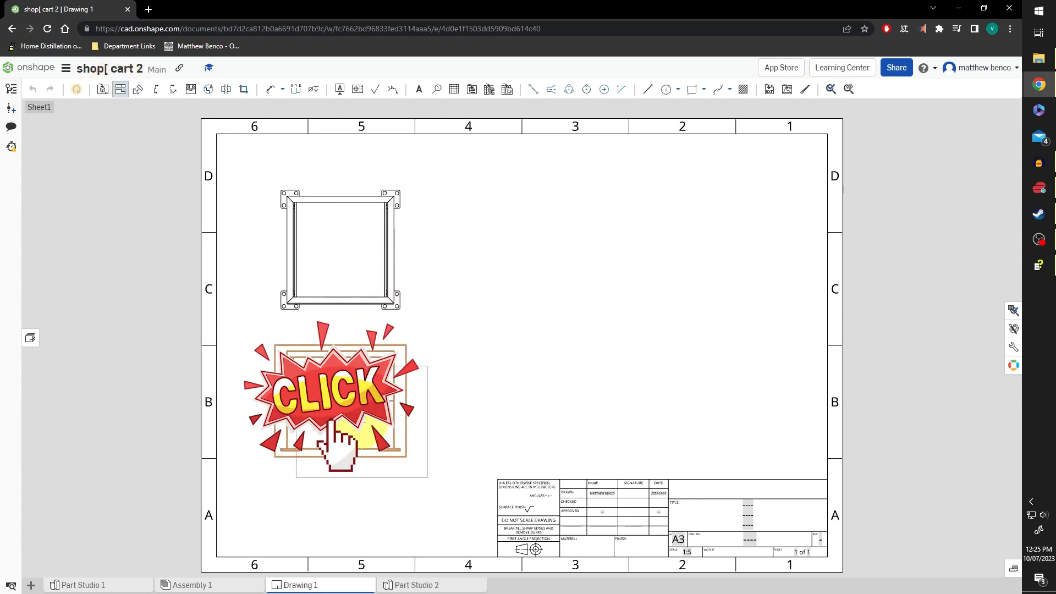
pyautogui.click(546, 428)
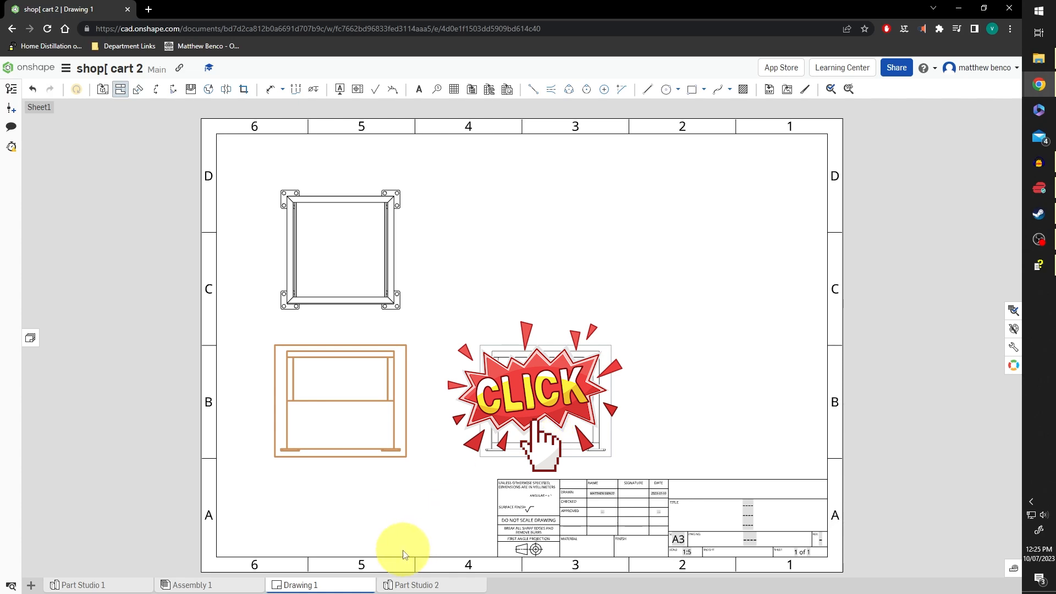
pyautogui.click(353, 415)
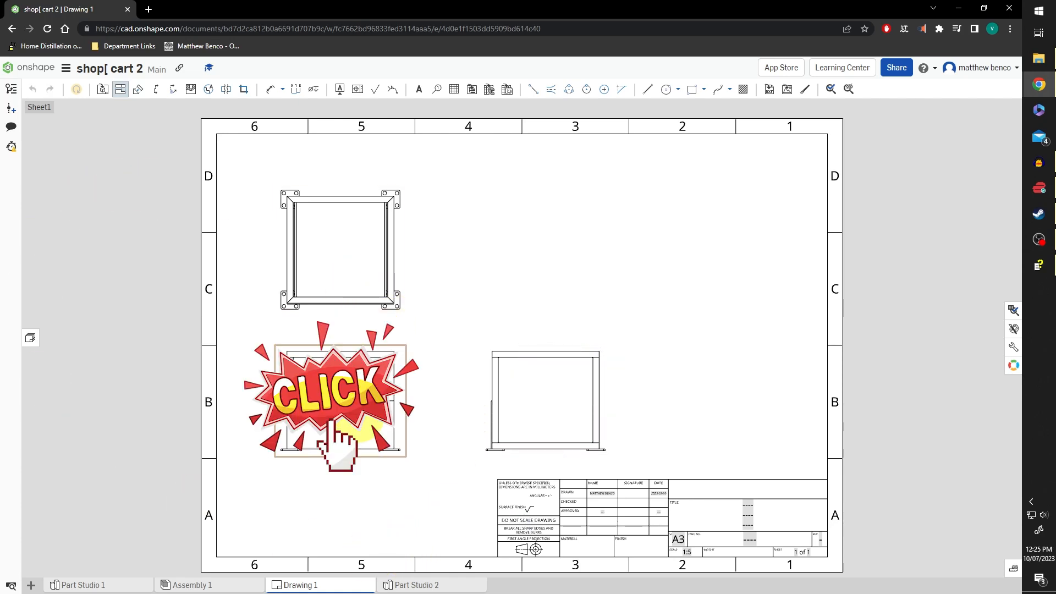
pyautogui.click(546, 236)
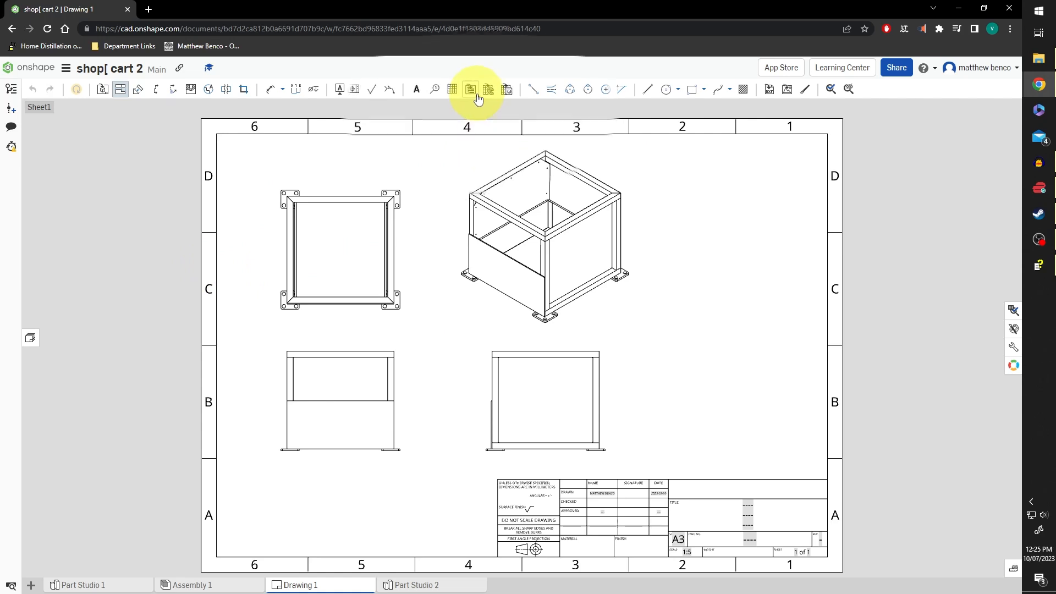
# Anchor the BOM table at the sheet's top-right corner and narrow its Item column
pyautogui.click(435, 90)
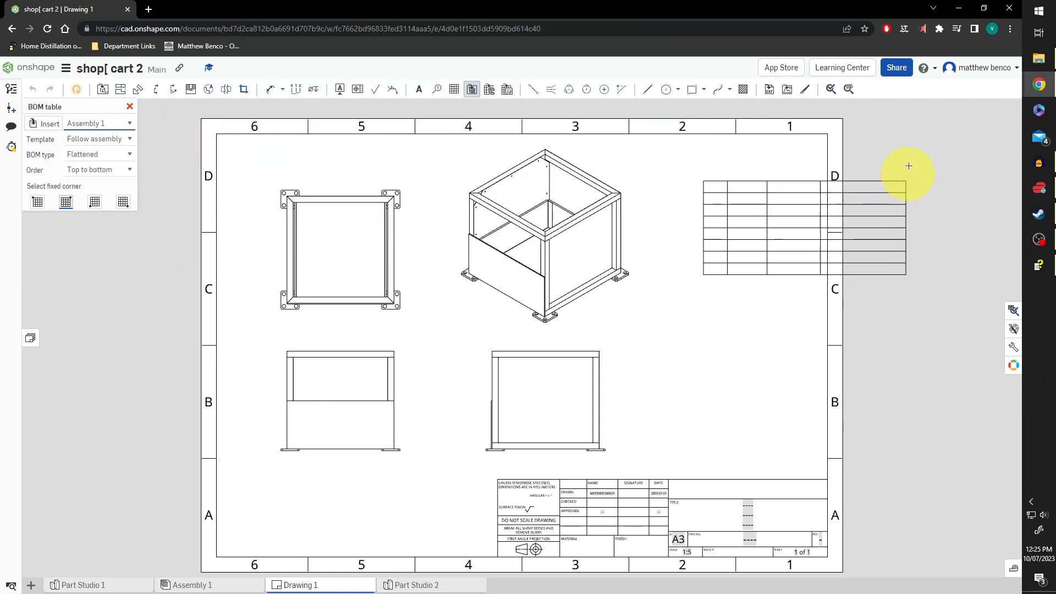
pyautogui.click(828, 133)
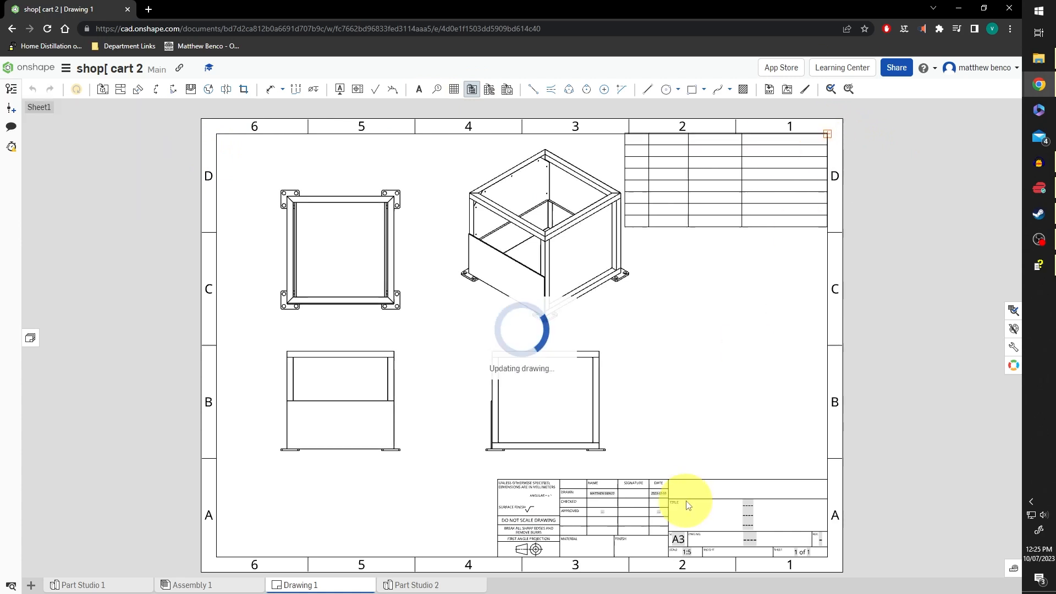
pyautogui.click(710, 160)
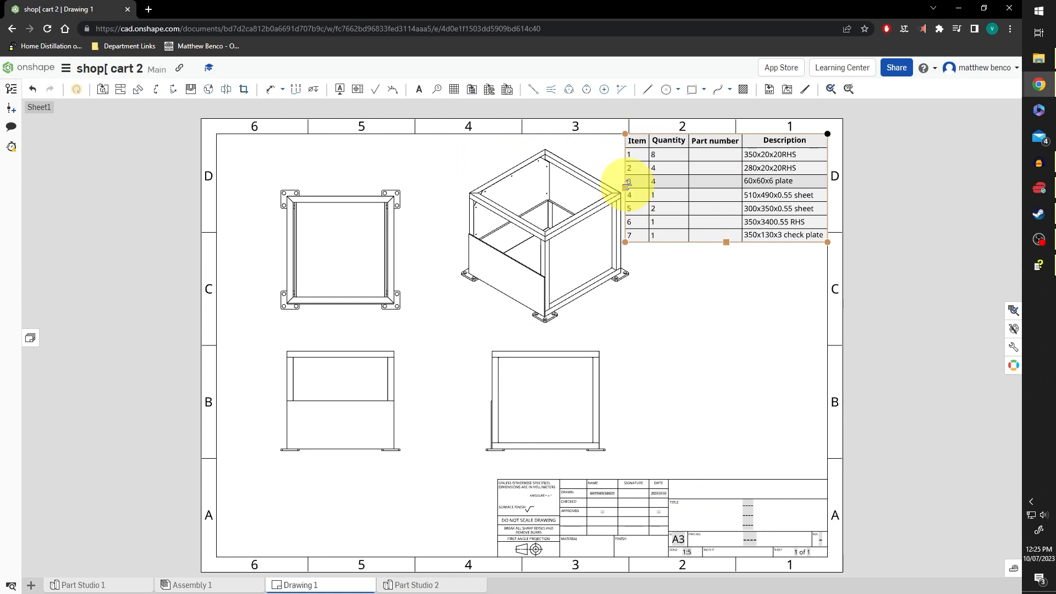
pyautogui.moveTo(625, 183)
pyautogui.mouseDown()
pyautogui.moveTo(660, 185)
pyautogui.moveTo(619, 189)
pyautogui.moveTo(628, 190)
pyautogui.mouseUp()
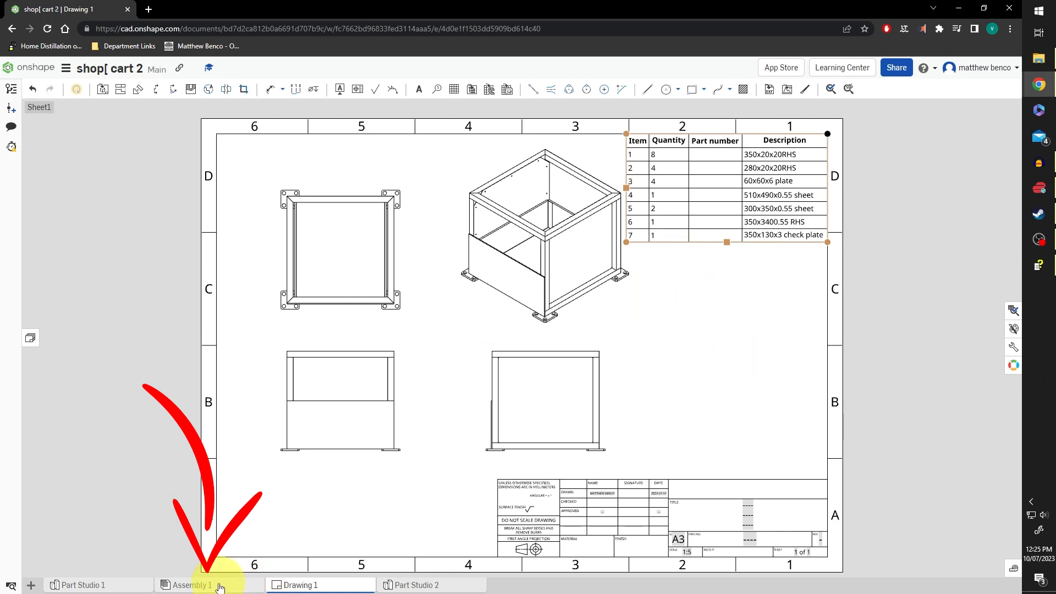
# Remove the empty Part number column from Assembly 1's bill of materials
pyautogui.click(187, 585)
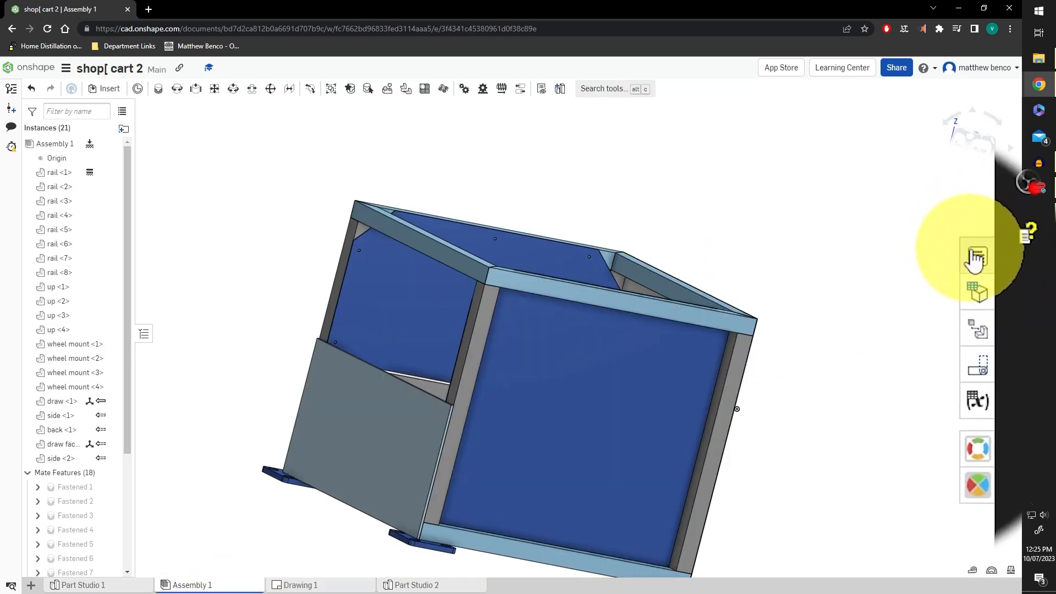
pyautogui.click(975, 258)
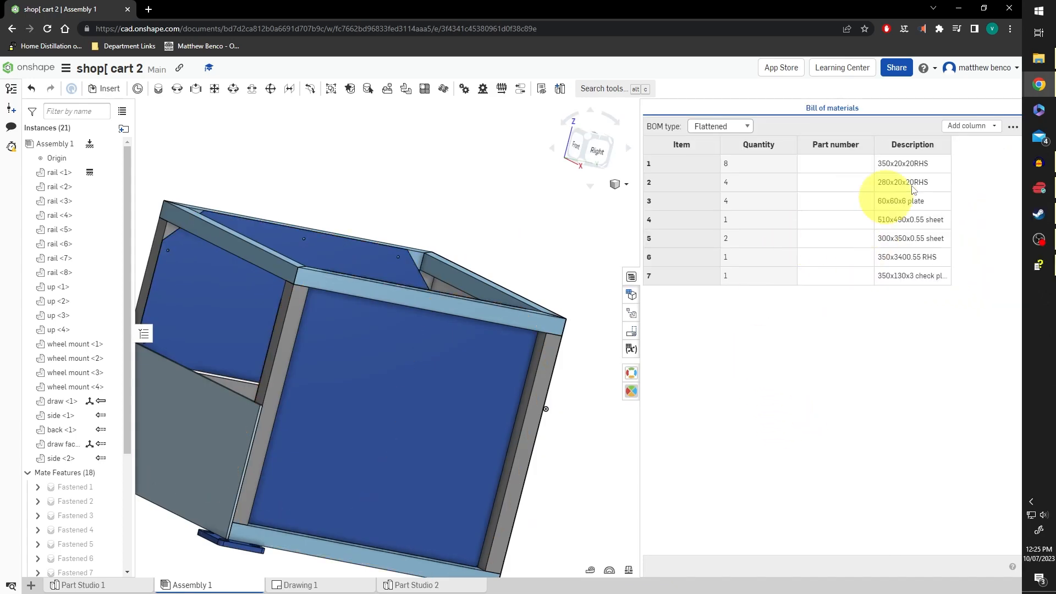
pyautogui.rightClick(842, 147)
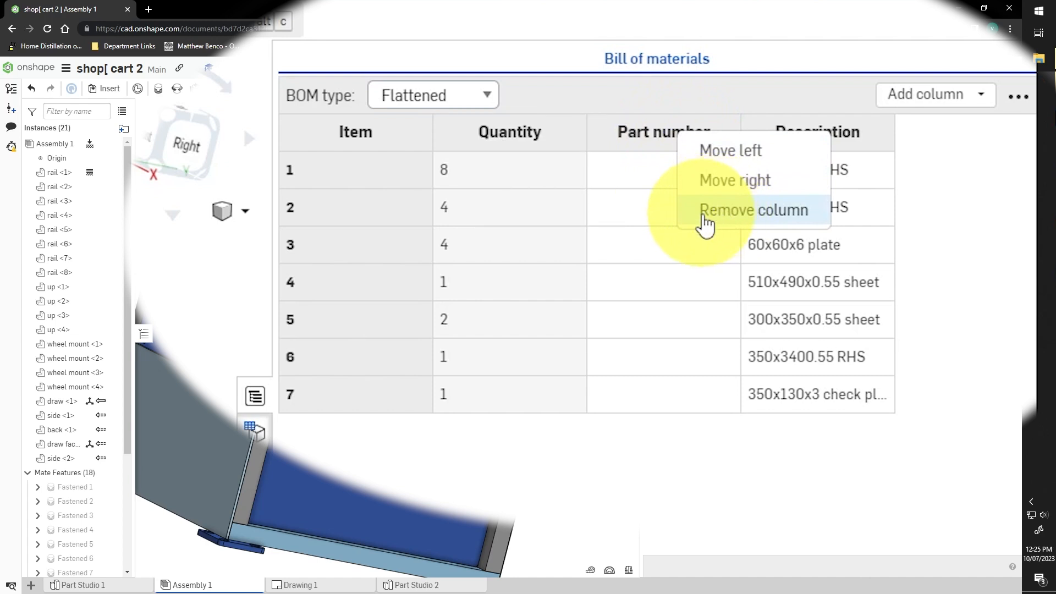
pyautogui.click(706, 221)
# Add a Name column, move it before Quantity, then return to Drawing 1
pyautogui.click(960, 101)
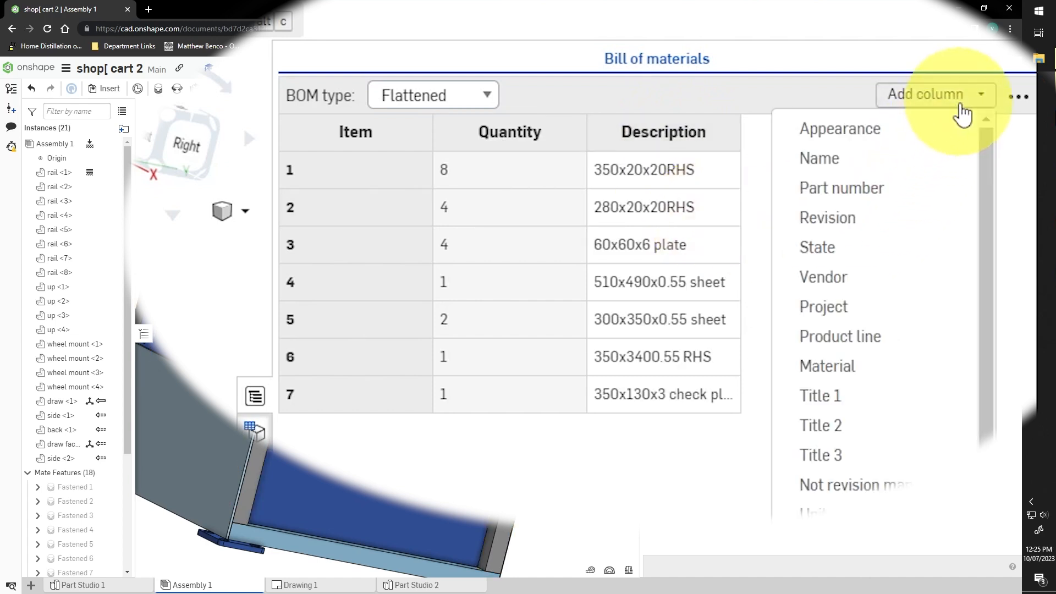
pyautogui.click(887, 157)
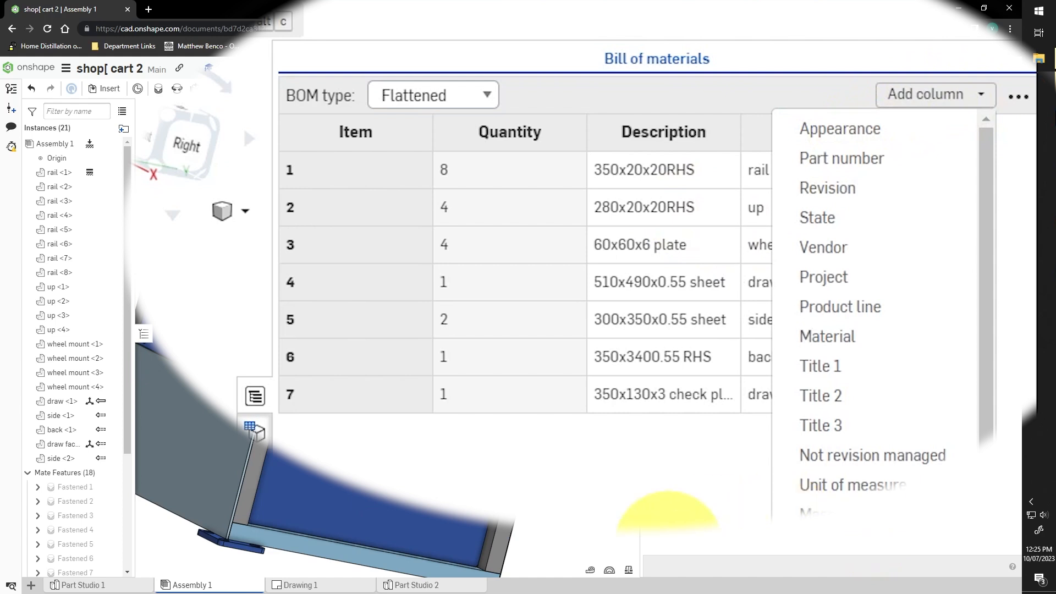
pyautogui.click(624, 578)
pyautogui.rightClick(822, 136)
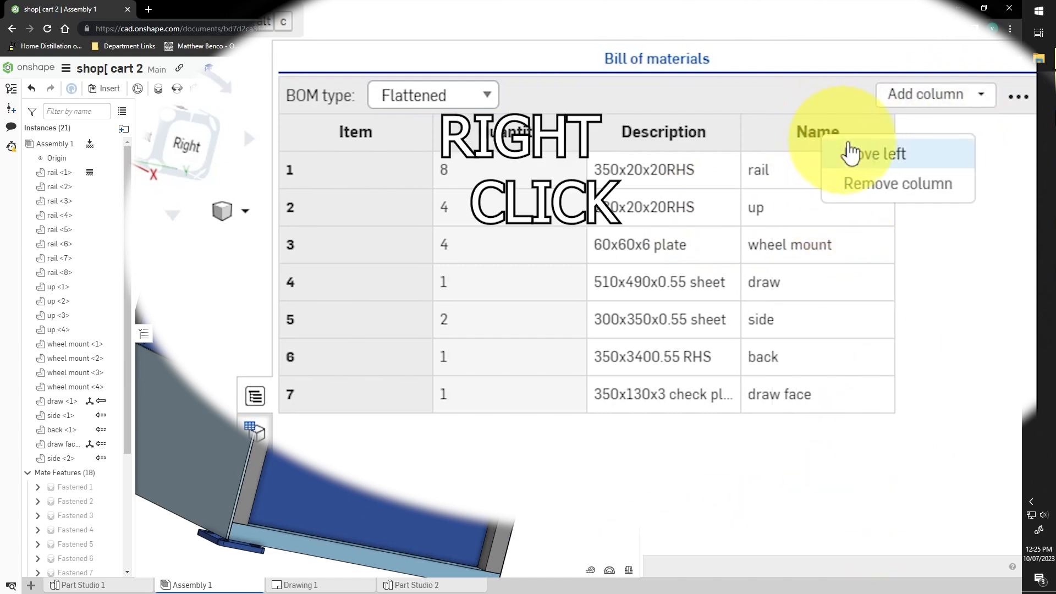
pyautogui.click(879, 152)
pyautogui.rightClick(655, 137)
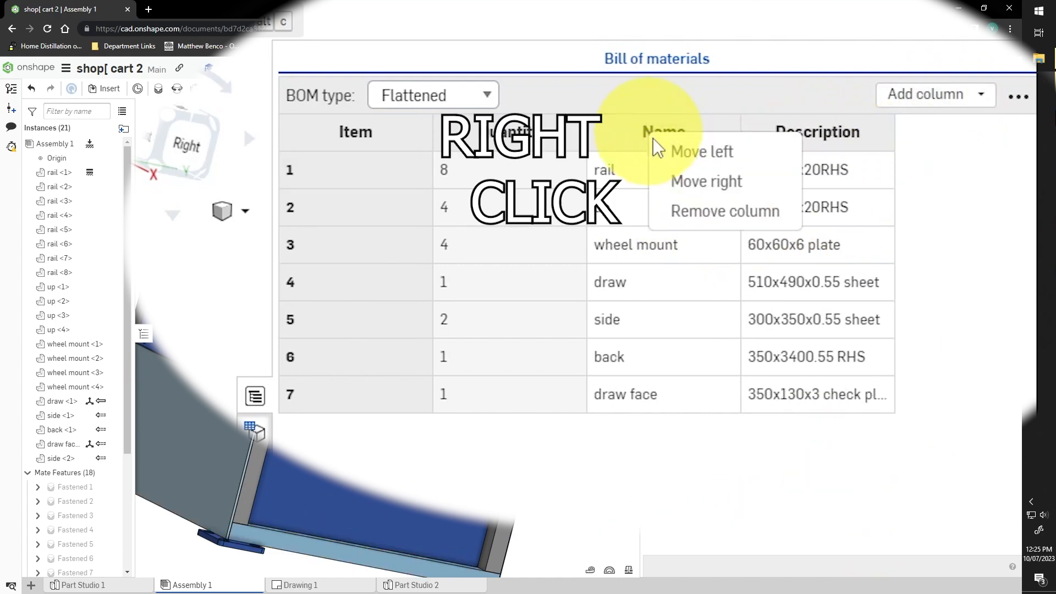
pyautogui.click(690, 156)
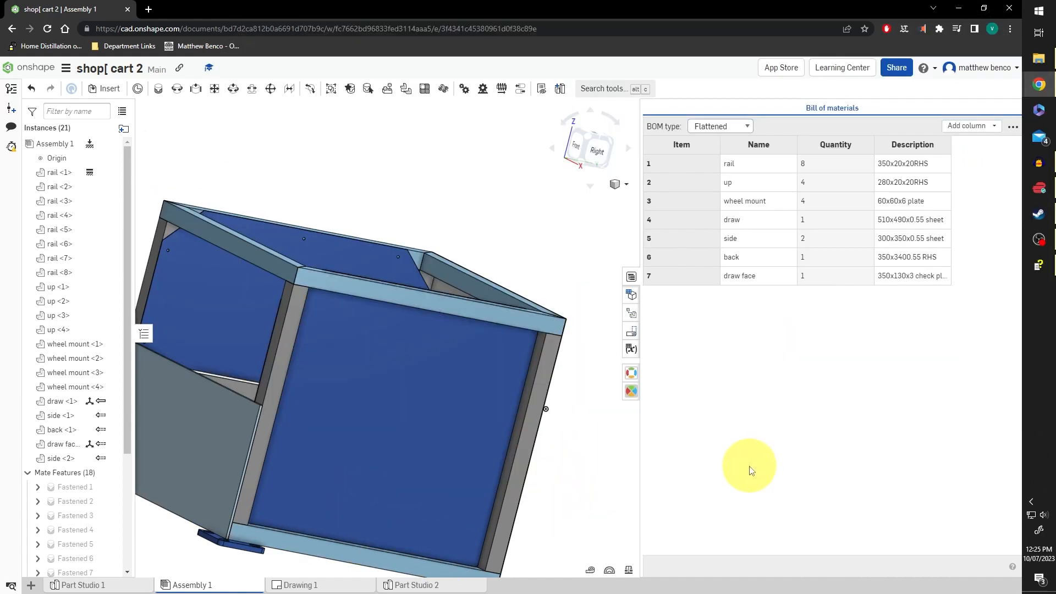
pyautogui.click(632, 278)
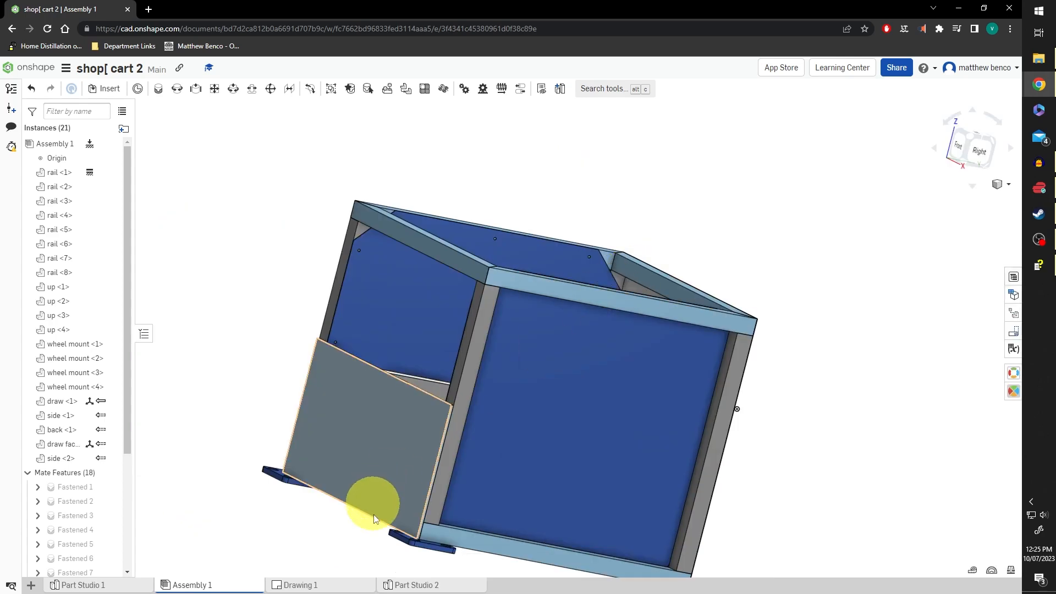
pyautogui.click(300, 585)
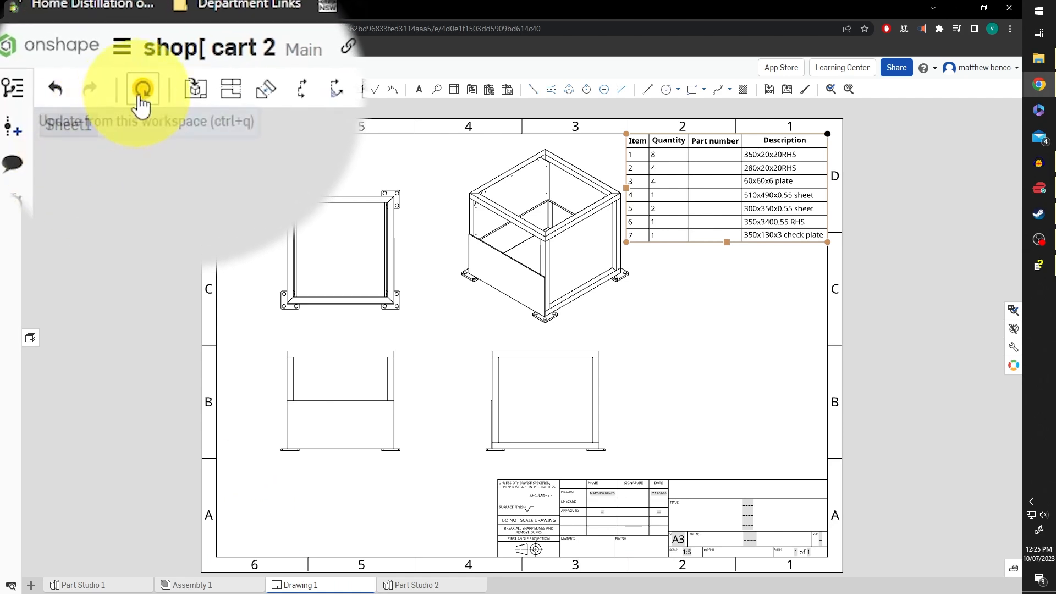
# Update the drawing from the workspace and resize the BOM table's Name and Item columns
pyautogui.click(142, 89)
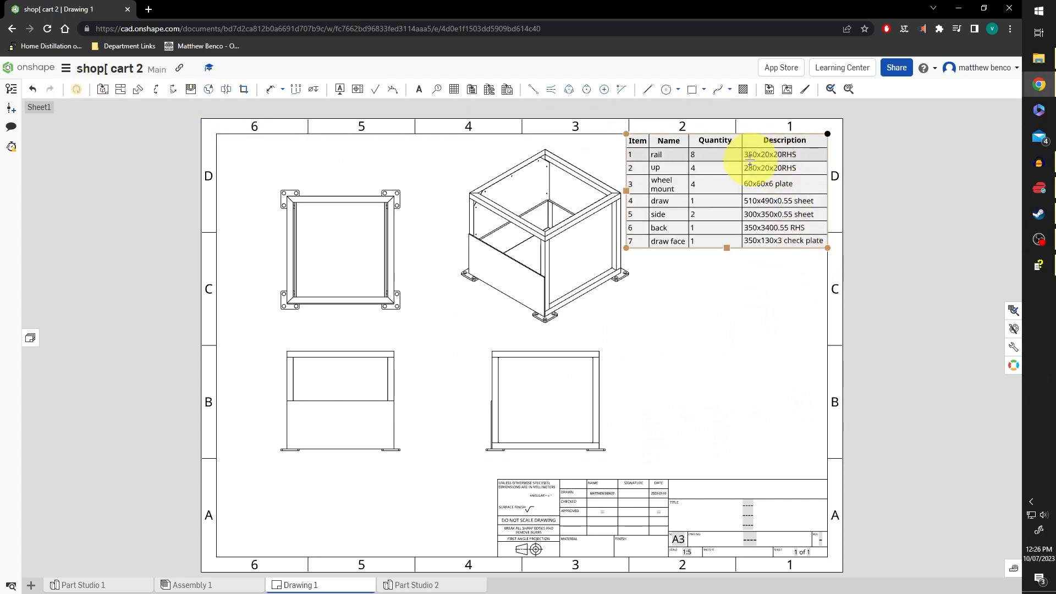
pyautogui.moveTo(685, 154); pyautogui.dragTo(705, 154)
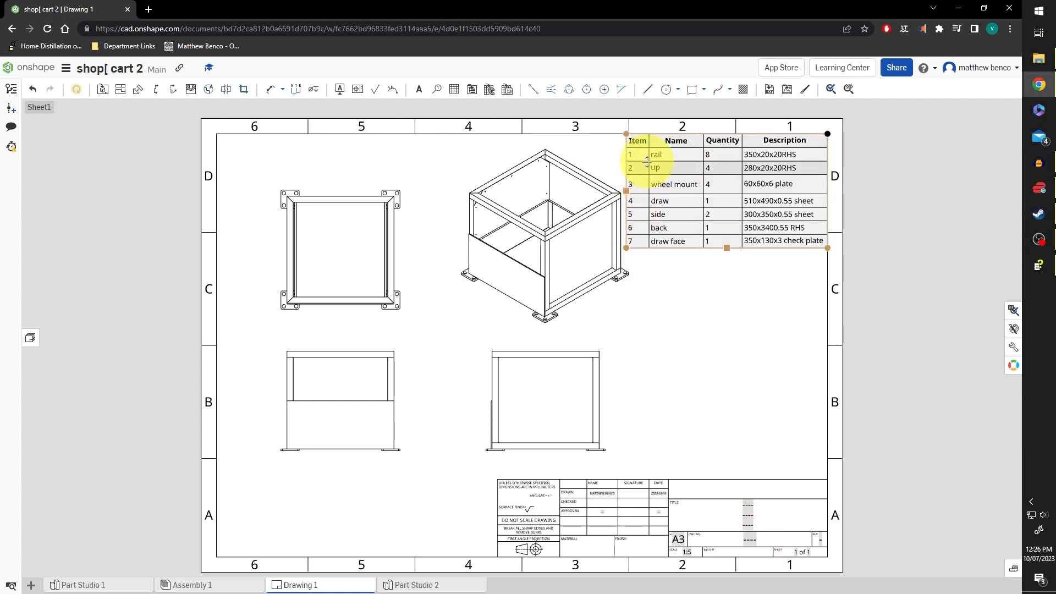
pyautogui.moveTo(647, 167)
pyautogui.mouseDown()
pyautogui.moveTo(666, 168)
pyautogui.moveTo(625, 168)
pyautogui.moveTo(639, 170)
pyautogui.mouseUp()
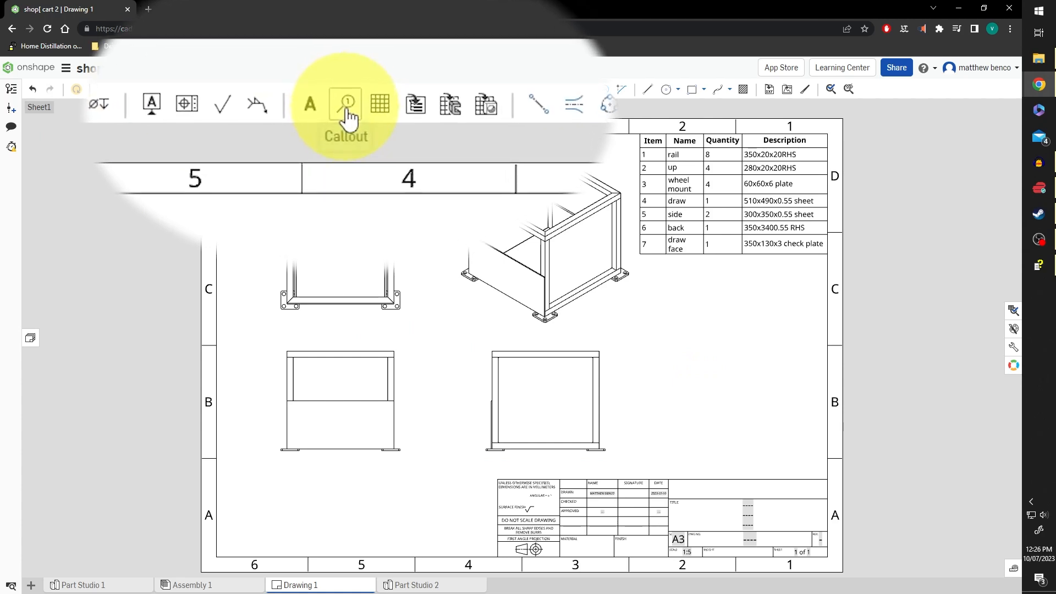
# Add item balloons 3 and 1 on the right and 7 on the left of the isometric view
pyautogui.click(347, 117)
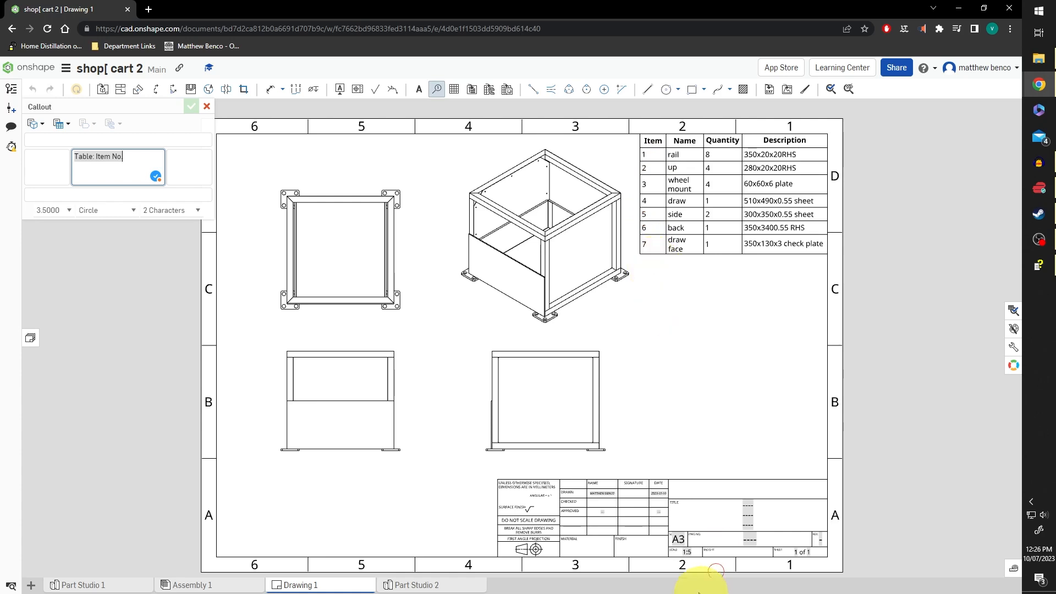
pyautogui.click(555, 316)
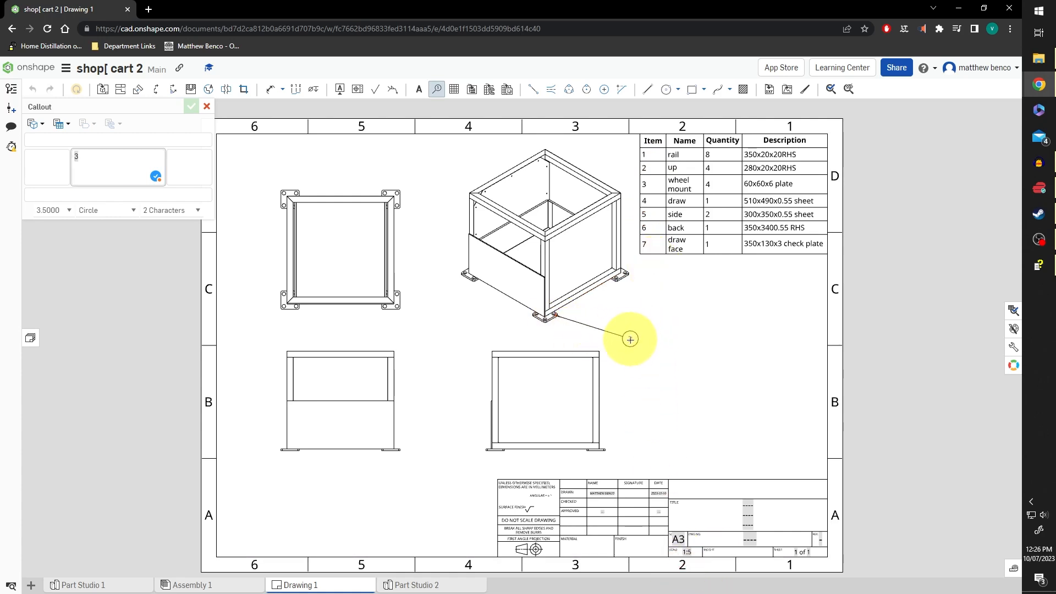
pyautogui.click(630, 340)
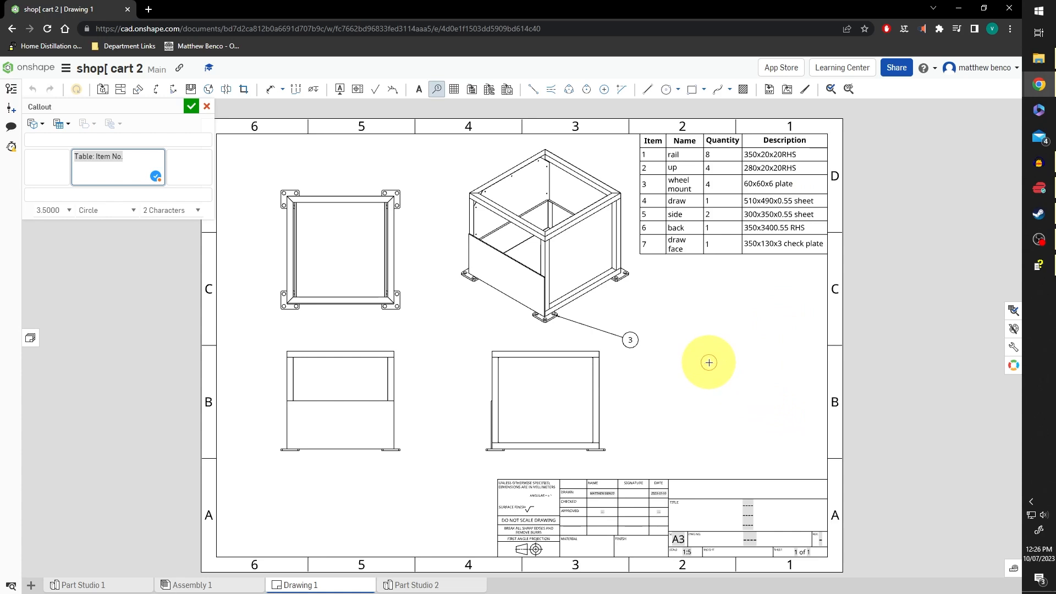
pyautogui.click(589, 295)
pyautogui.click(630, 309)
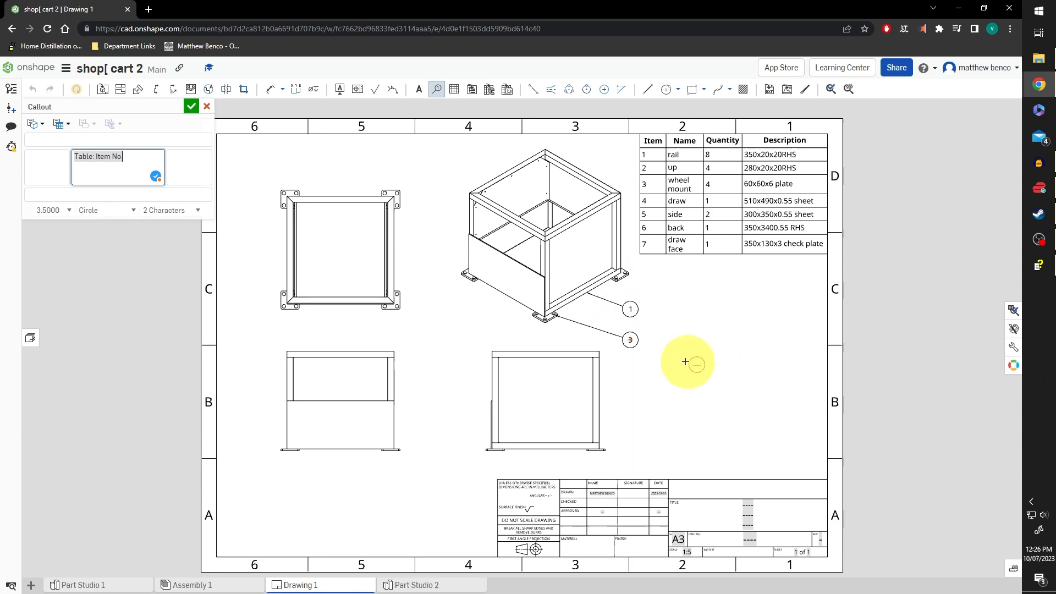
pyautogui.click(621, 240)
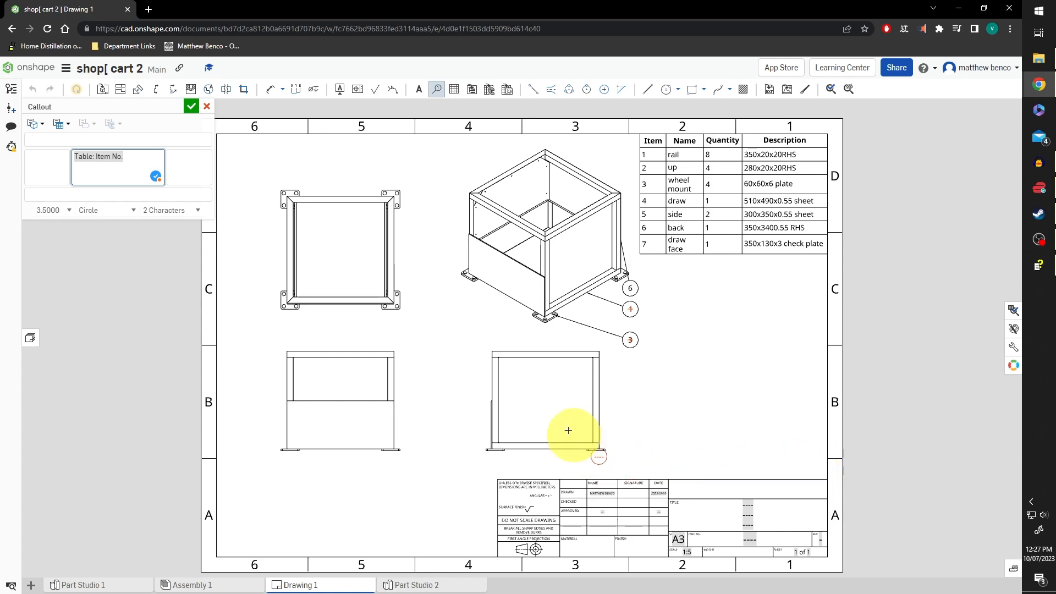
pyautogui.click(502, 295)
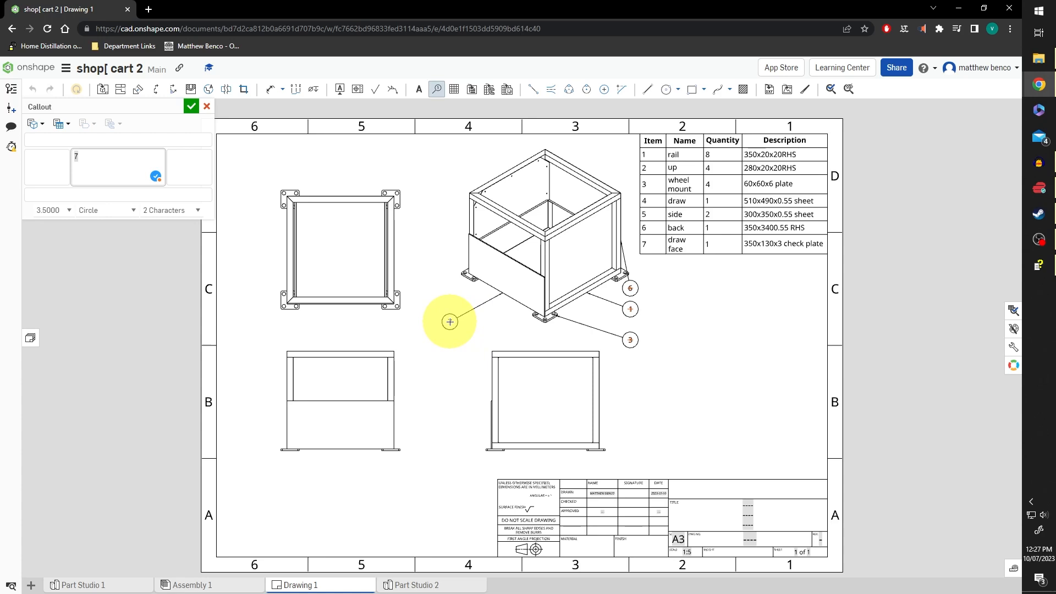
pyautogui.click(450, 322)
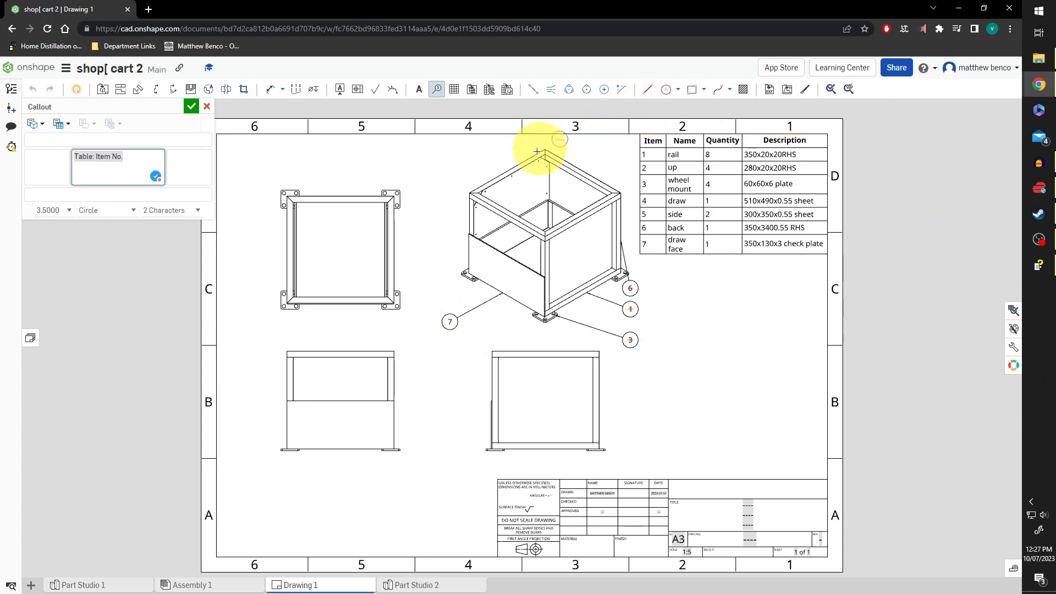
# Add balloons 5 top-left, 6 top-right and 4 left of the isometric view
pyautogui.click(512, 176)
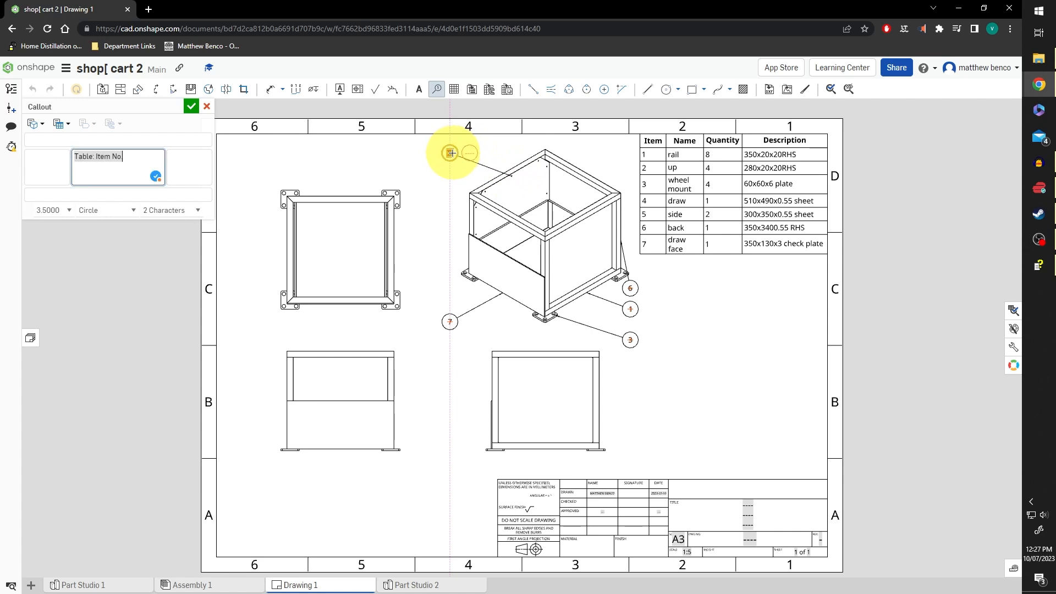
pyautogui.click(450, 153)
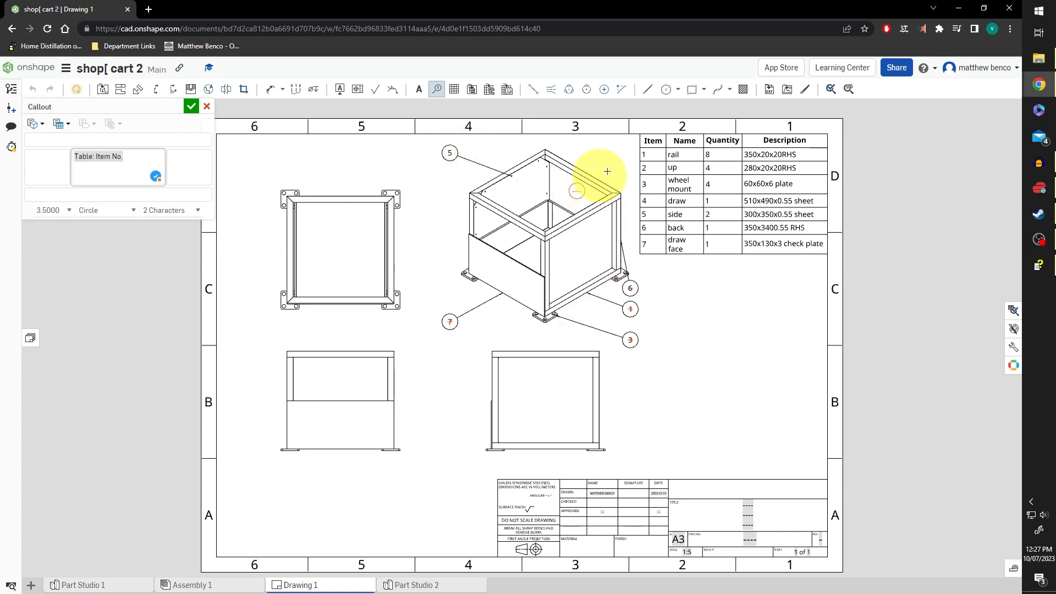
pyautogui.click(578, 190)
pyautogui.click(624, 153)
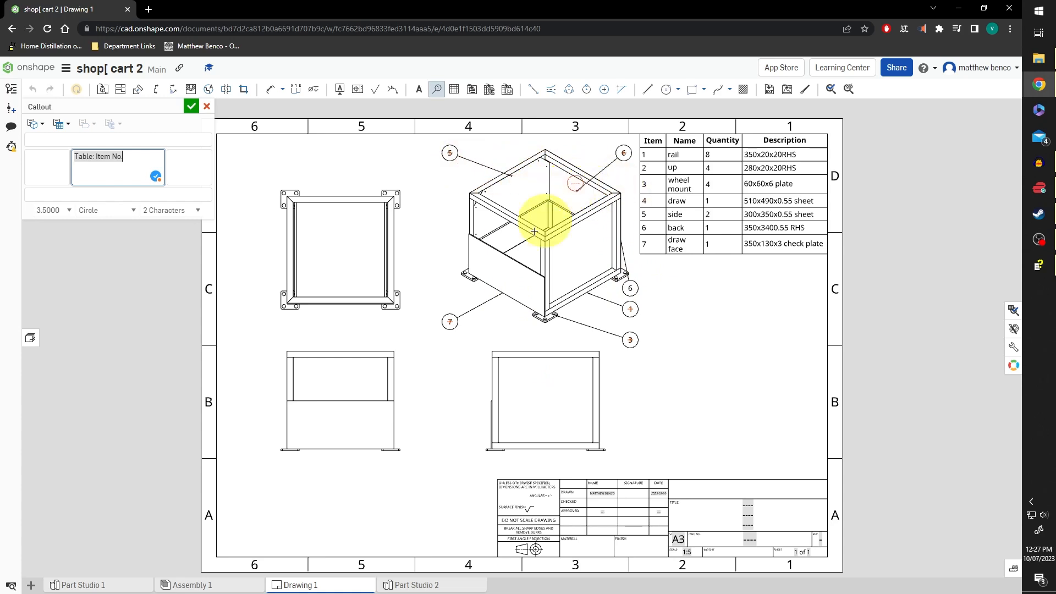
pyautogui.click(488, 236)
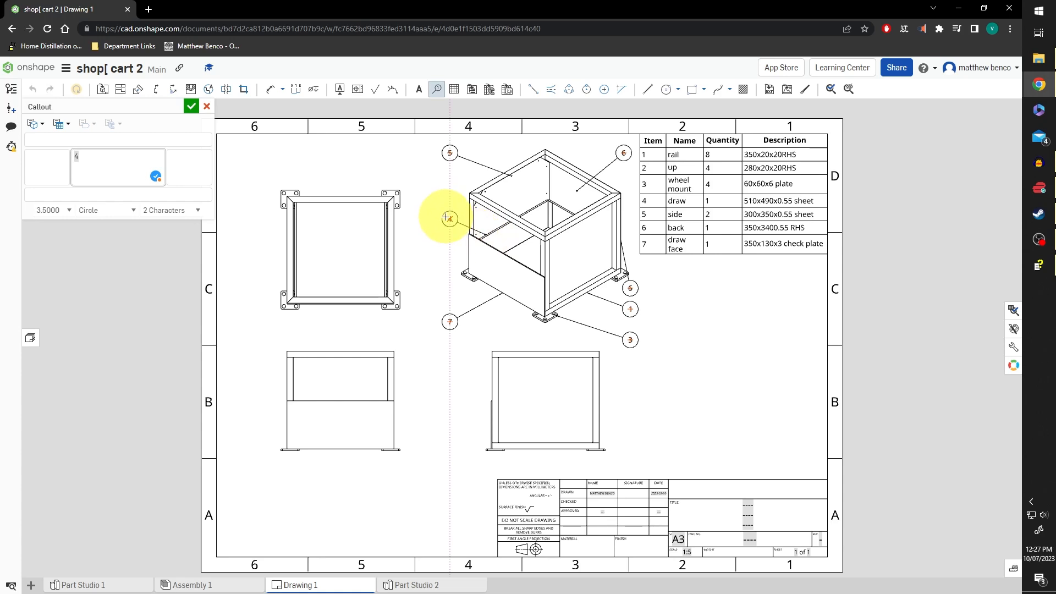
pyautogui.click(450, 215)
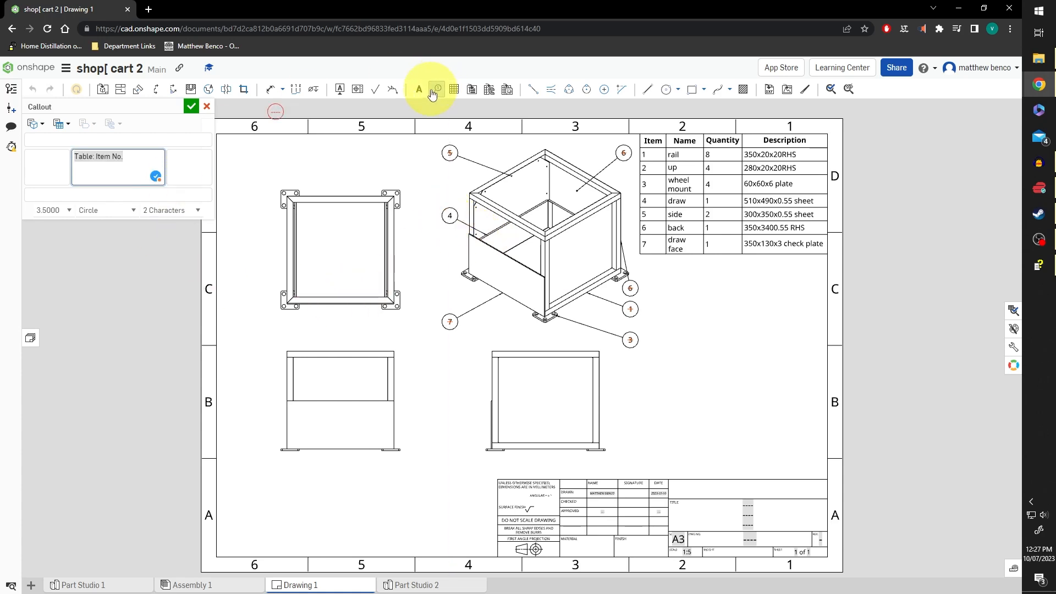
pyautogui.press('Escape')
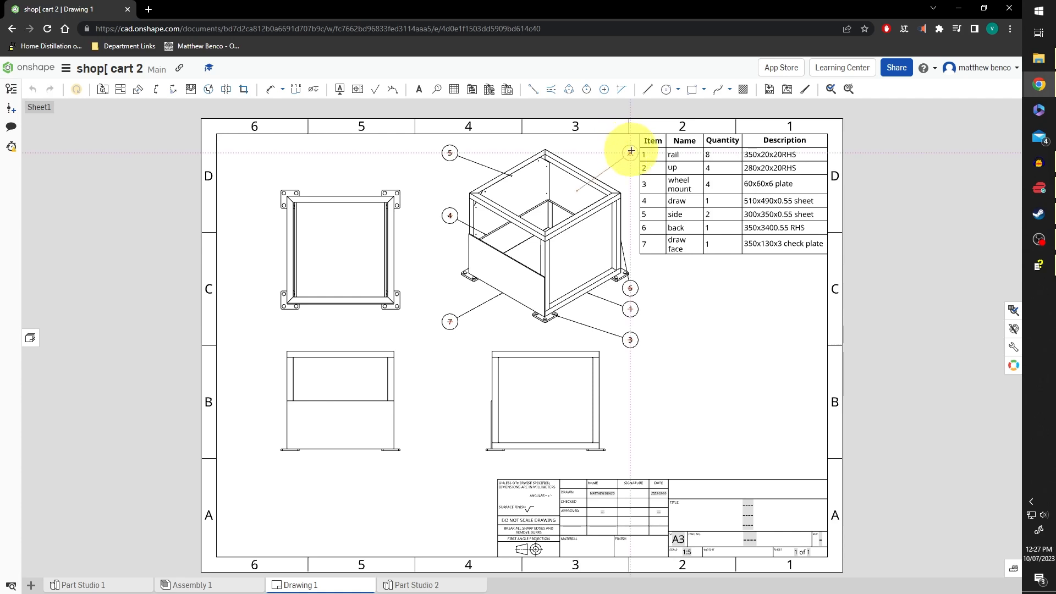
# Nudge balloon 6 into place and add a second sheet, Sheet2
pyautogui.moveTo(631, 151); pyautogui.dragTo(631, 152)
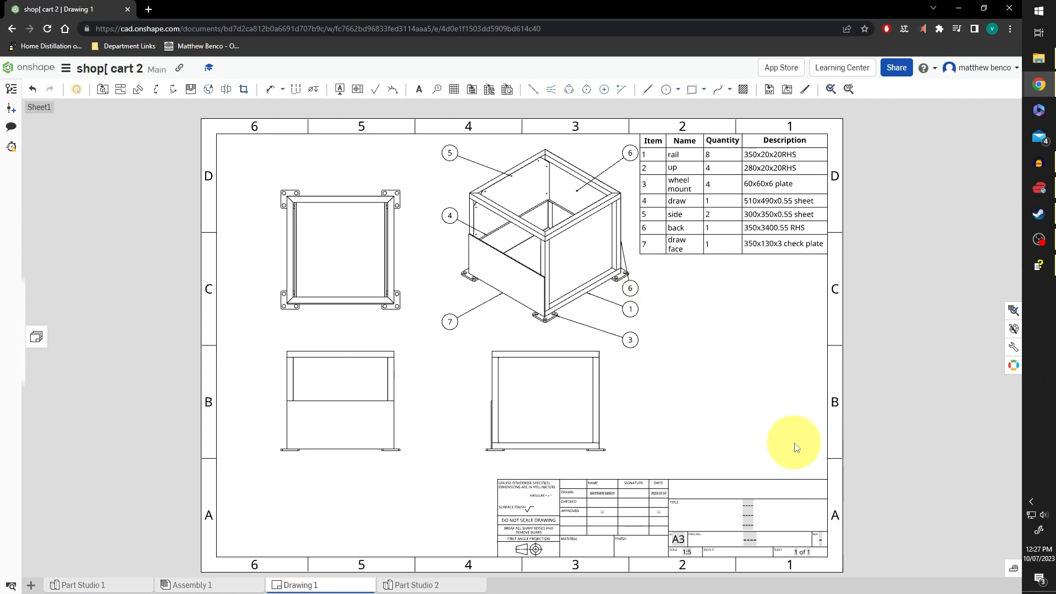
pyautogui.click(65, 342)
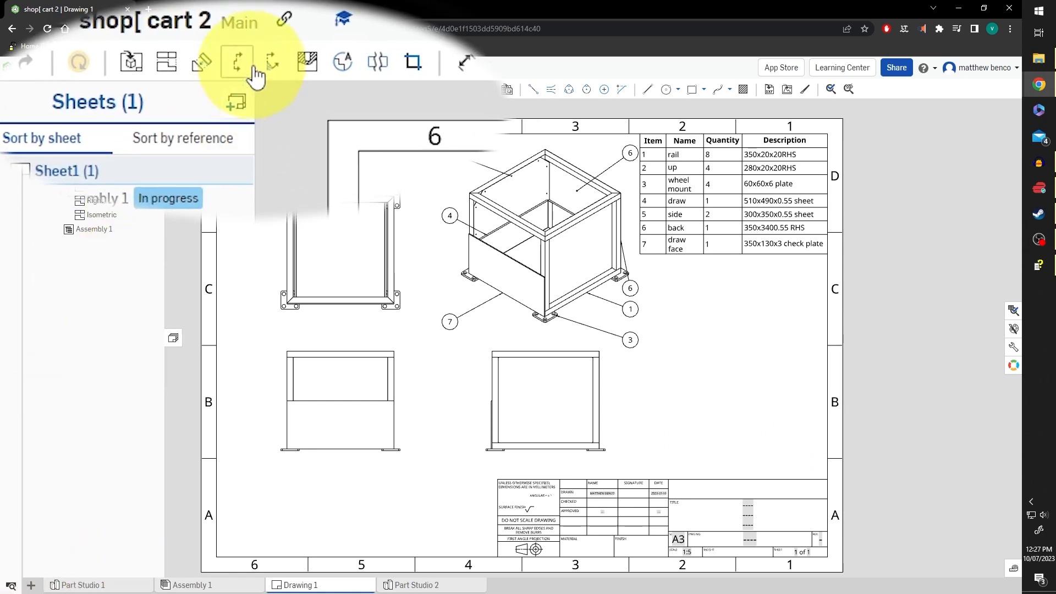
pyautogui.click(235, 107)
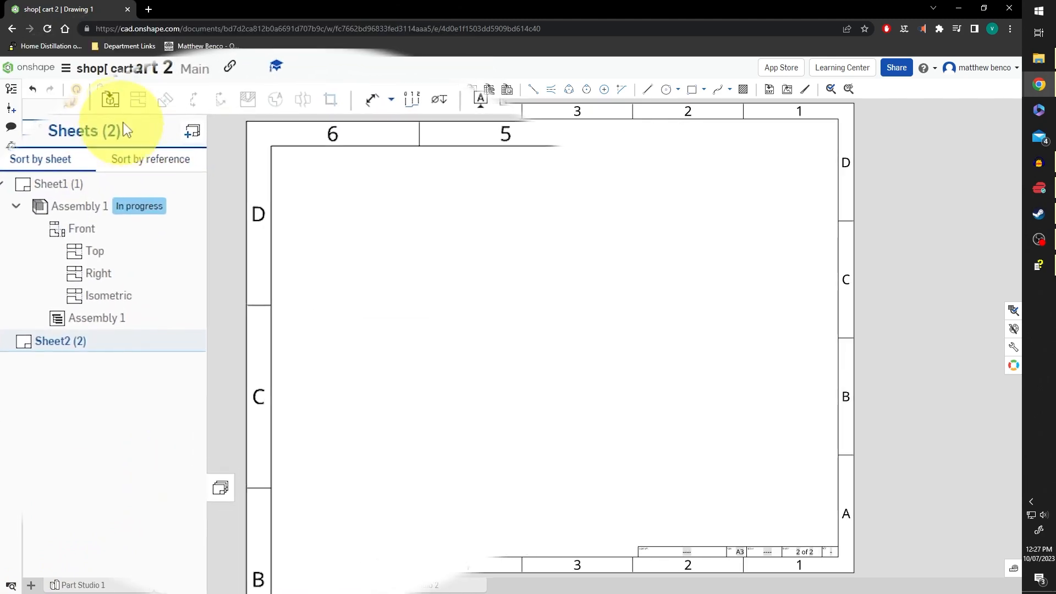
# Choose Part Studio 2's 'Flat pattern of draw' as the view for Sheet2
pyautogui.click(114, 107)
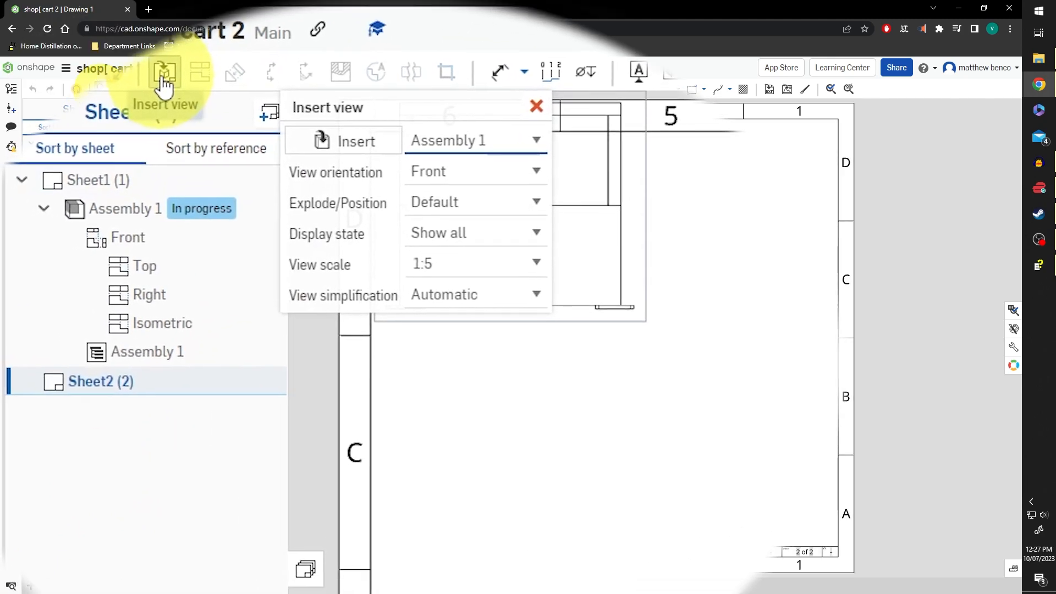
pyautogui.click(353, 123)
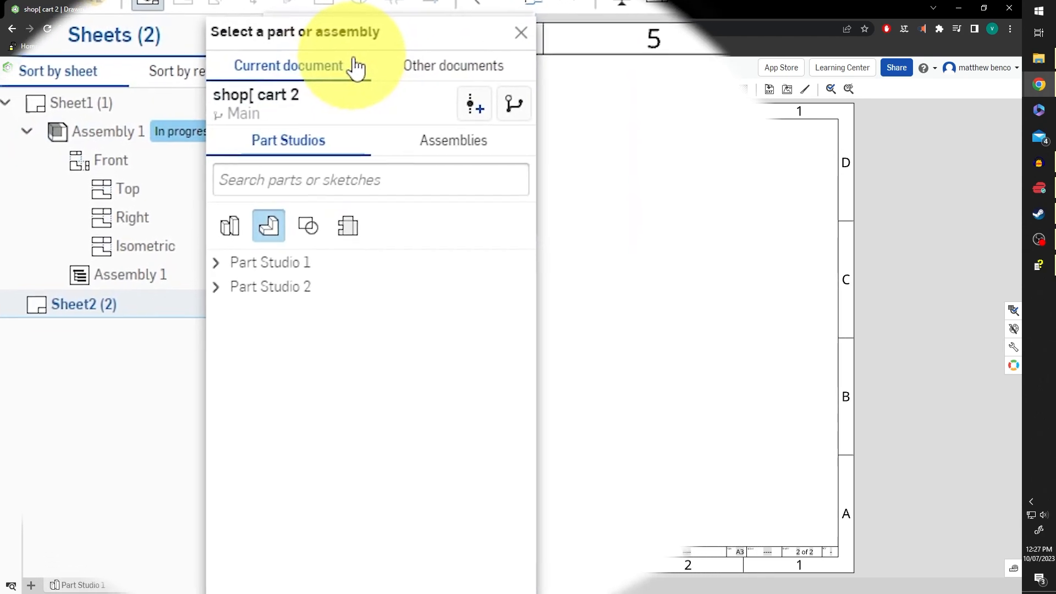
pyautogui.click(342, 208)
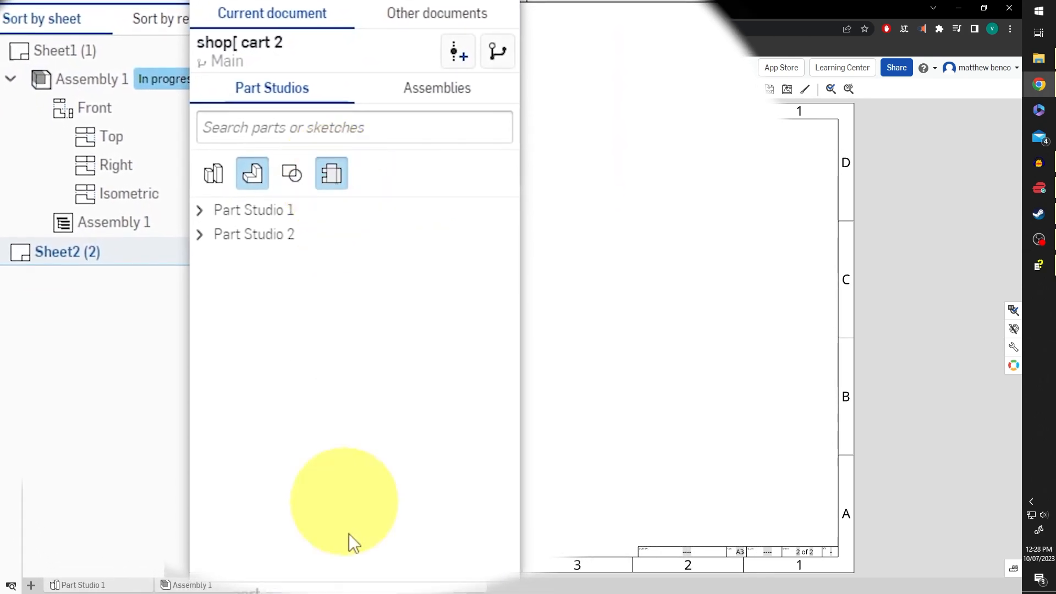
pyautogui.click(200, 235)
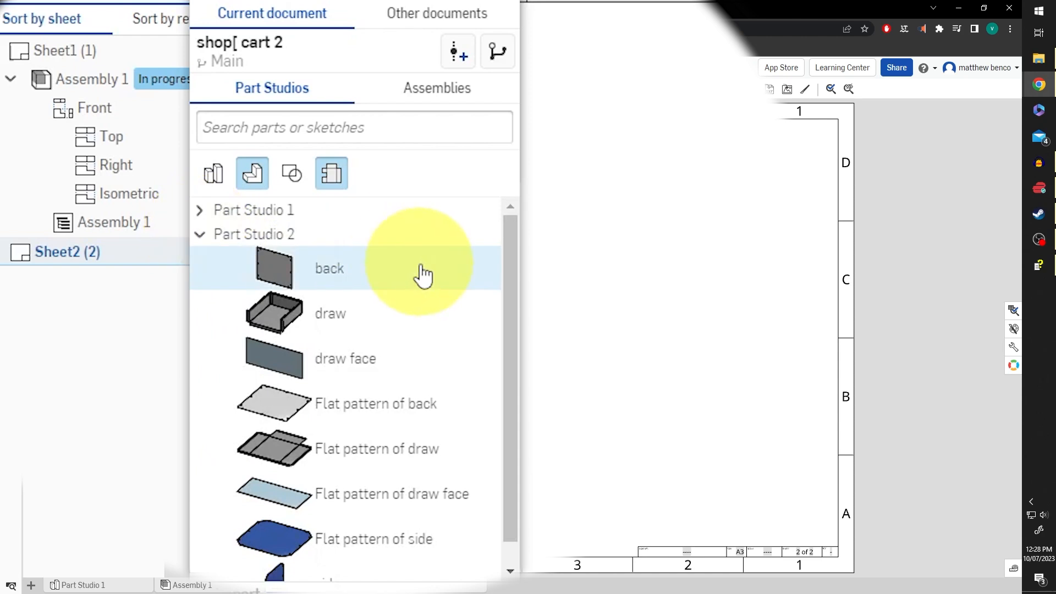
pyautogui.scroll(-1, 425, 279)
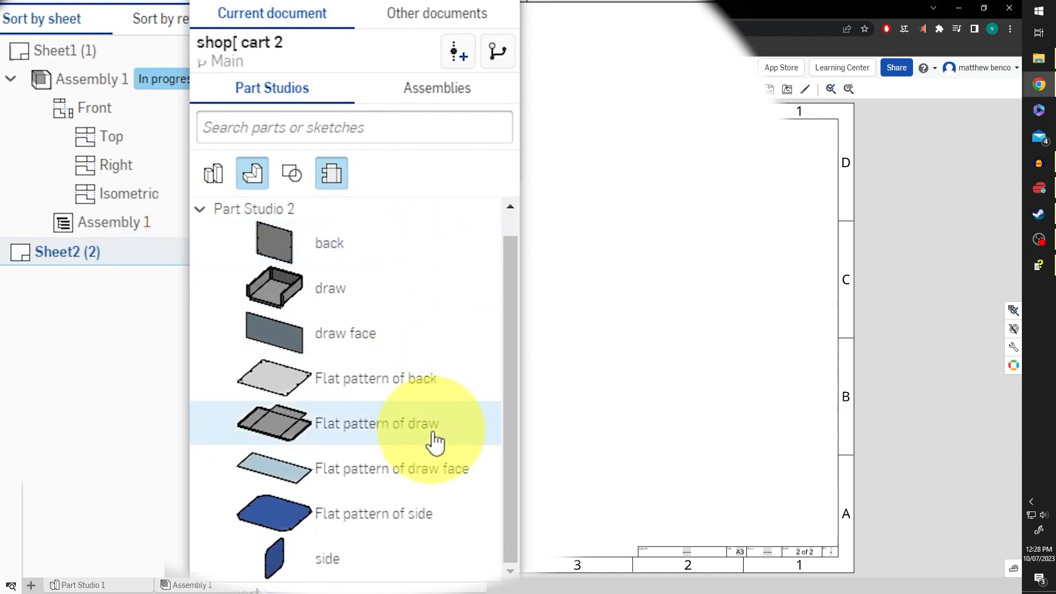
pyautogui.click(365, 426)
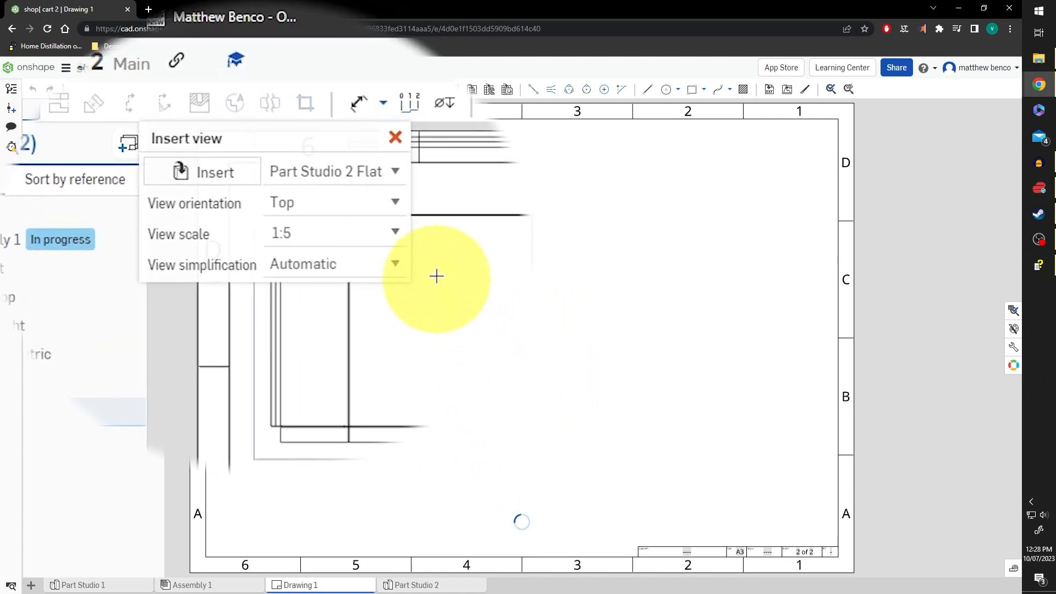
# Place the 'draw' flat pattern top view on Sheet2 at 1:2 scale
pyautogui.click(399, 238)
pyautogui.scroll(2, 349, 307)
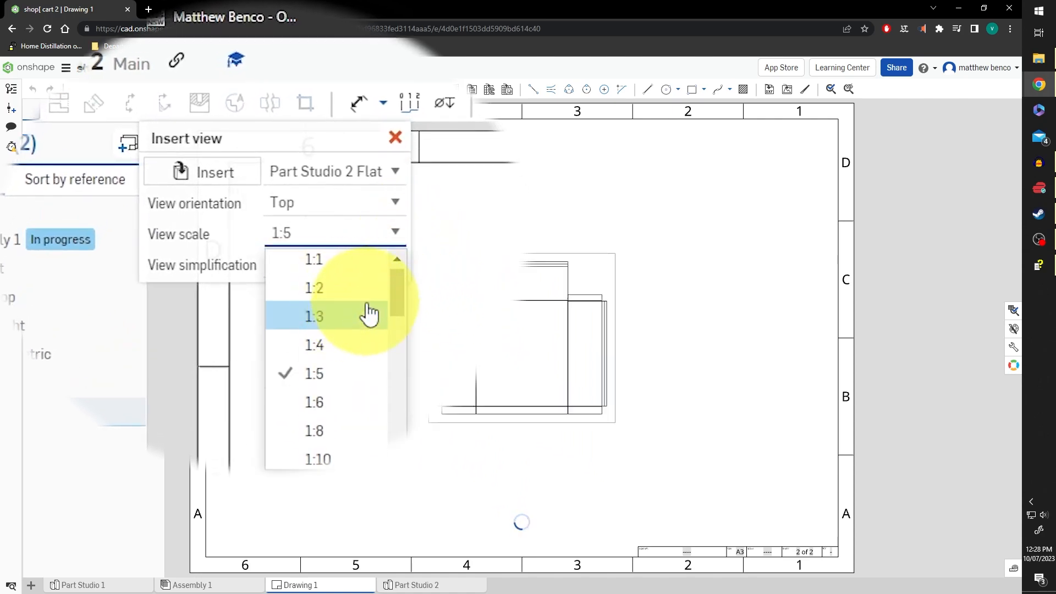
pyautogui.click(340, 295)
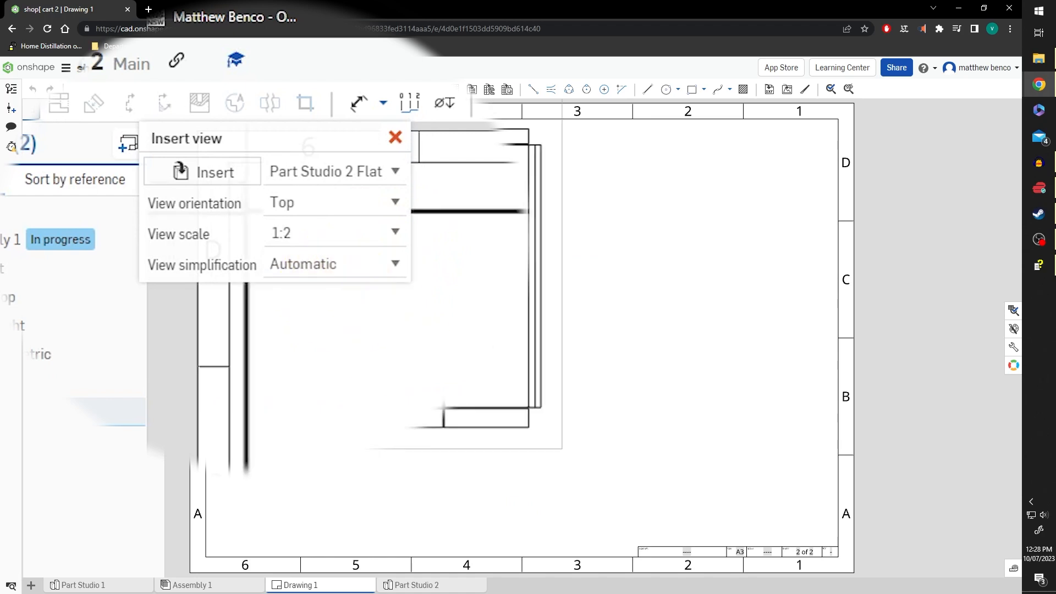
pyautogui.click(480, 339)
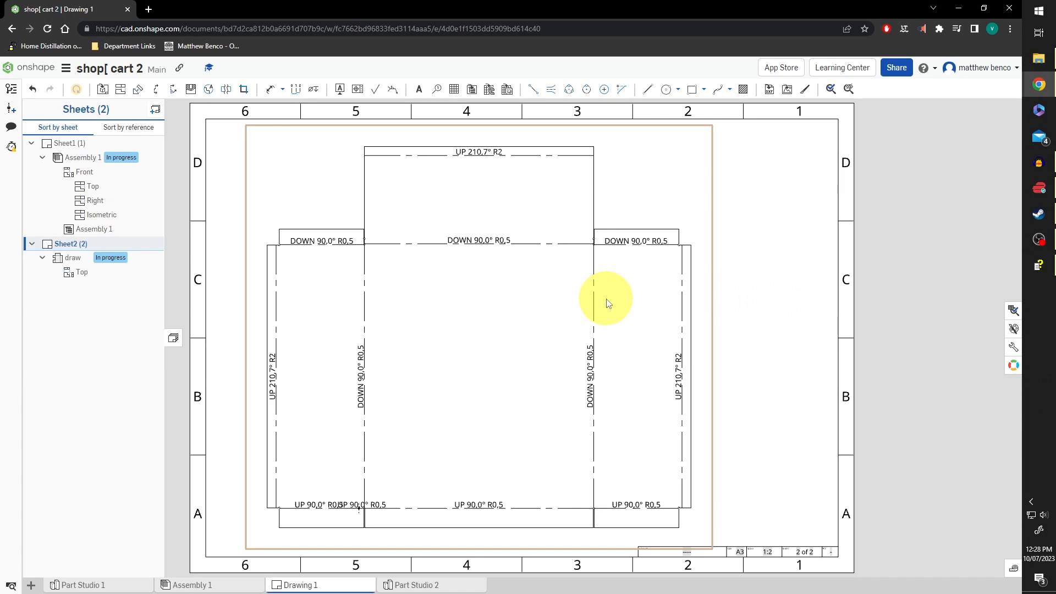
pyautogui.scroll(5, 358, 261)
pyautogui.scroll(-2, 425, 235)
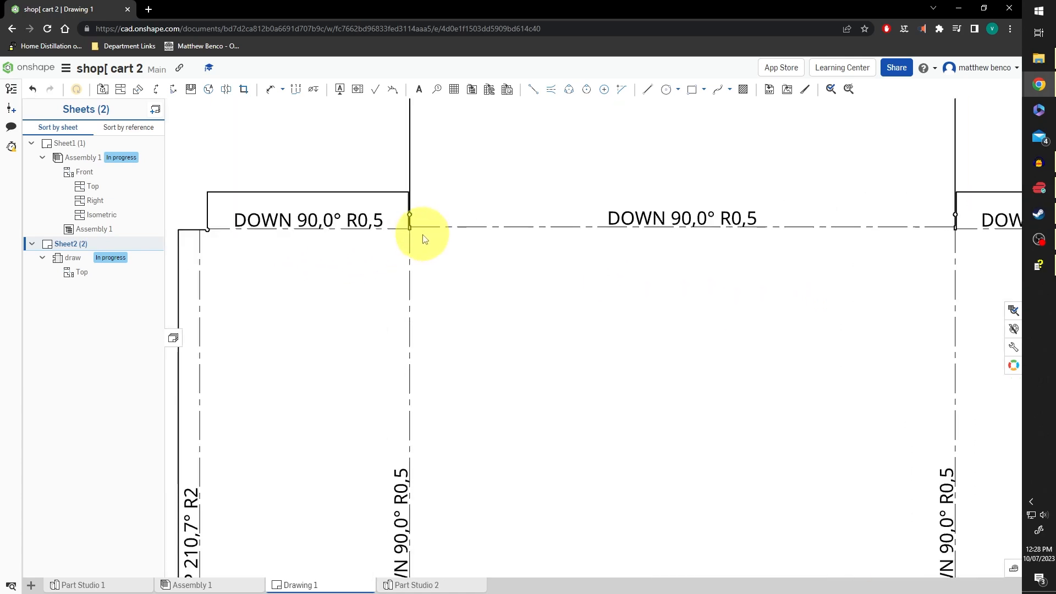
pyautogui.scroll(-3, 500, 253)
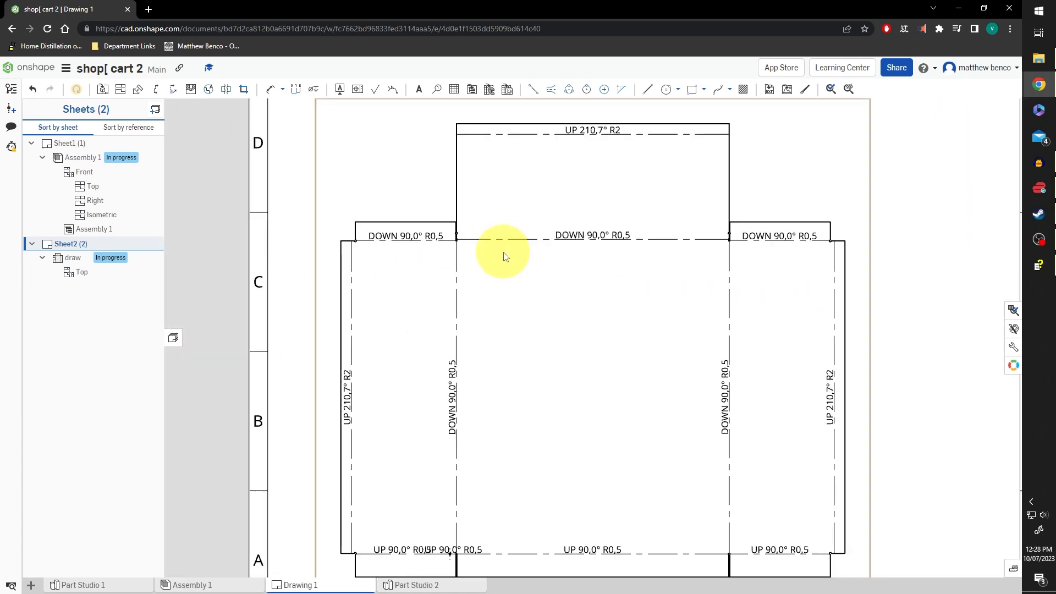
pyautogui.scroll(2, 739, 252)
pyautogui.scroll(3, 738, 248)
pyautogui.scroll(-4, 736, 240)
pyautogui.scroll(1, 736, 242)
pyautogui.scroll(-4, 727, 239)
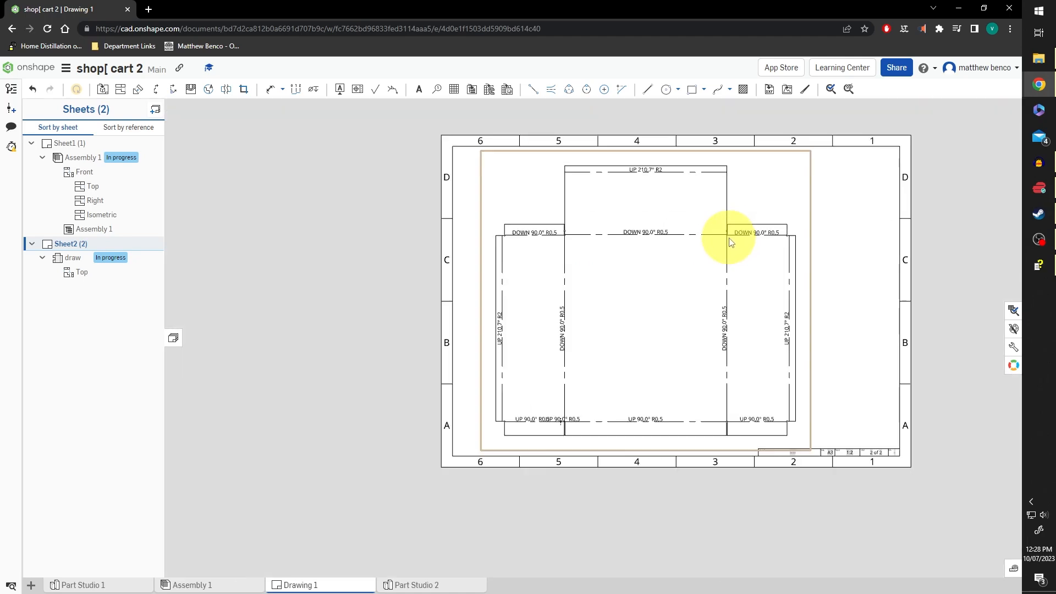
pyautogui.scroll(3, 735, 389)
pyautogui.scroll(-3, 735, 394)
pyautogui.scroll(2, 736, 387)
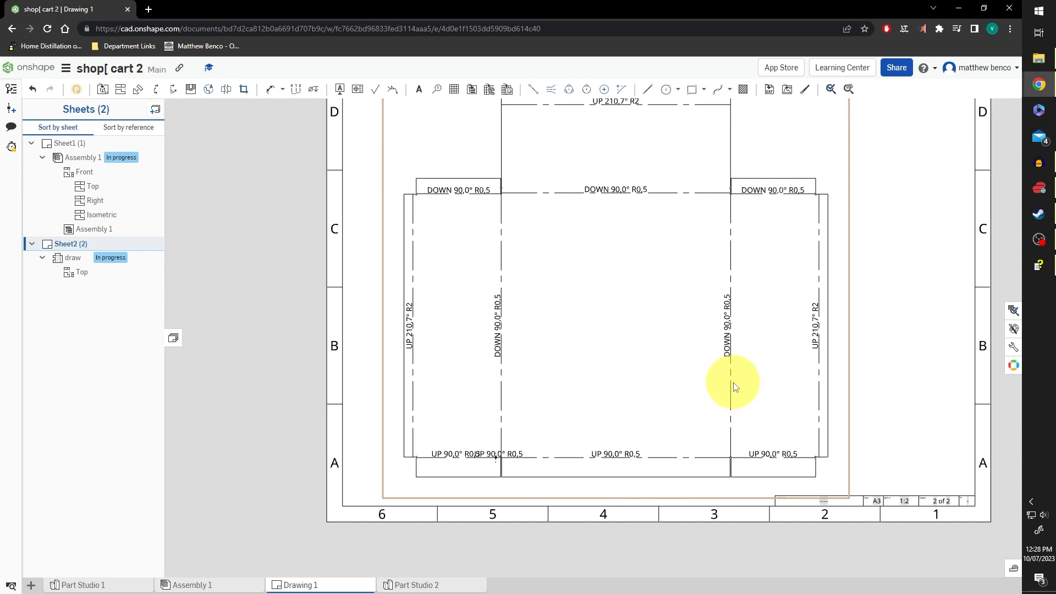
pyautogui.scroll(-3, 809, 293)
pyautogui.scroll(1, 807, 259)
pyautogui.moveTo(807, 260); pyautogui.dragTo(423, 312, button='right')
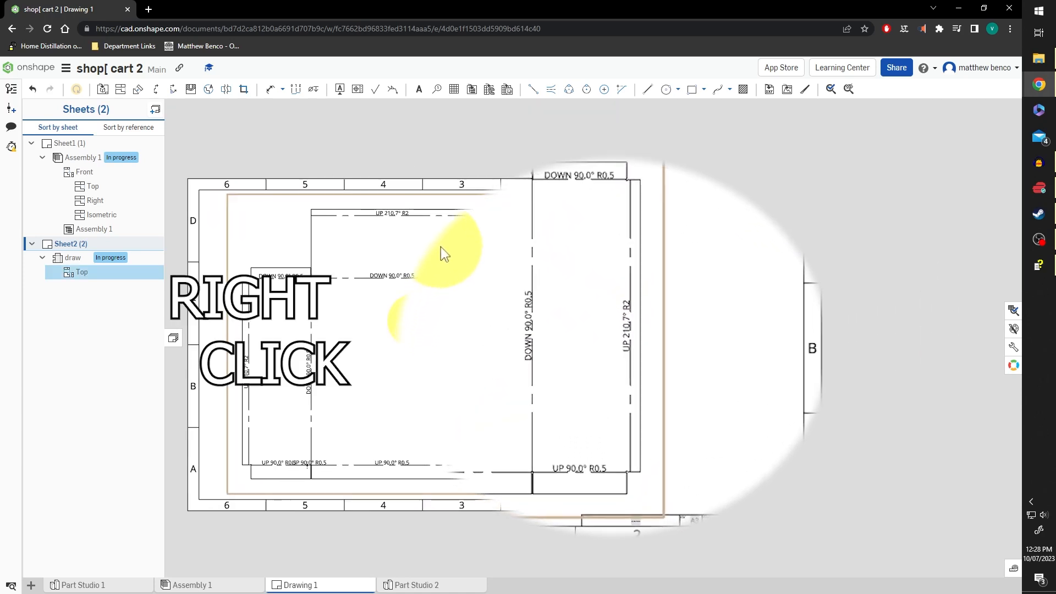
# Hide the bend notes on Sheet2's flat view, keeping only the bend lines
pyautogui.rightClick(418, 306)
pyautogui.moveTo(572, 179)
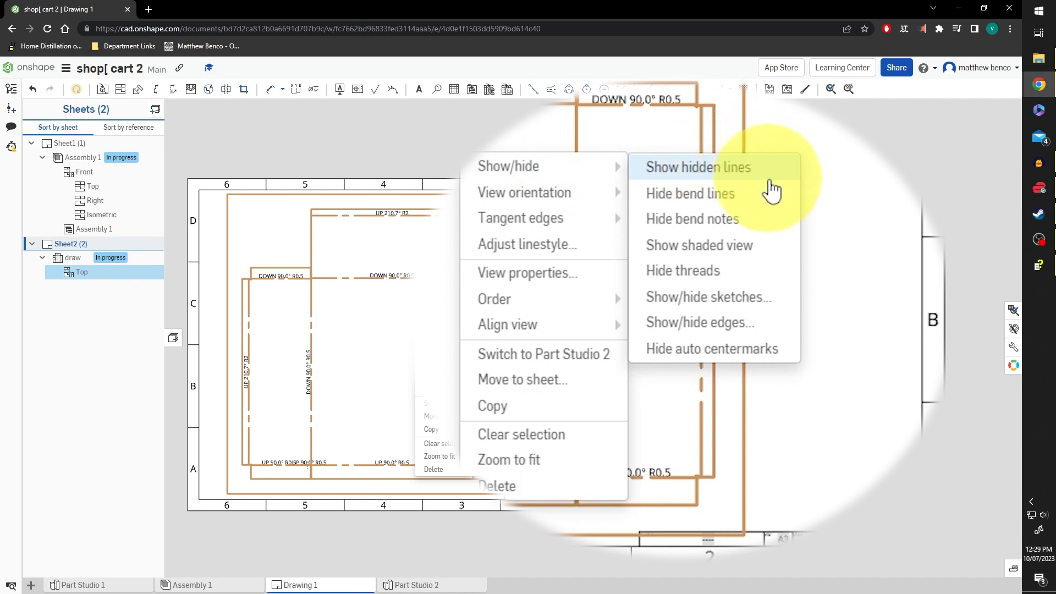
pyautogui.click(767, 219)
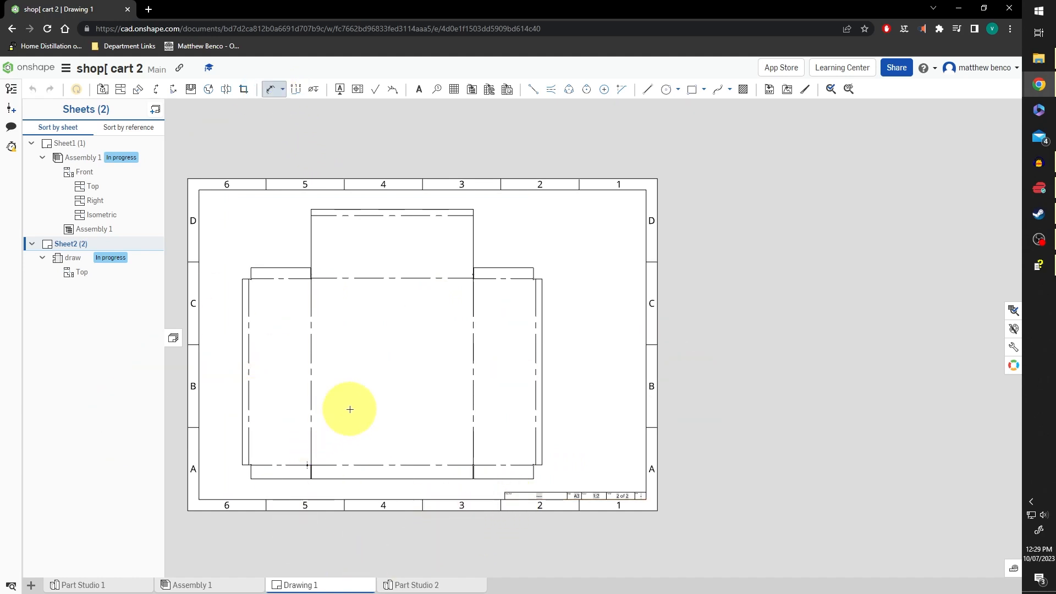
# Dimension from the flat pattern's left edge to the first line (11,33) and first bend (122,99)
pyautogui.scroll(1, 309, 310)
pyautogui.moveTo(287, 417); pyautogui.dragTo(290, 278, button='middle')
pyautogui.scroll(2, 259, 334)
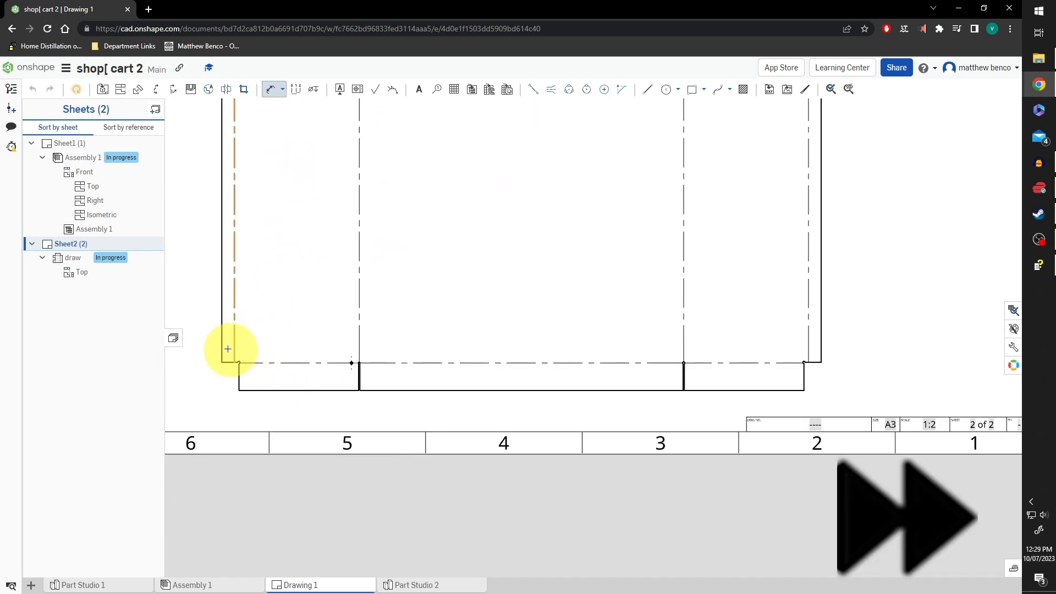
pyautogui.click(222, 347)
pyautogui.click(234, 344)
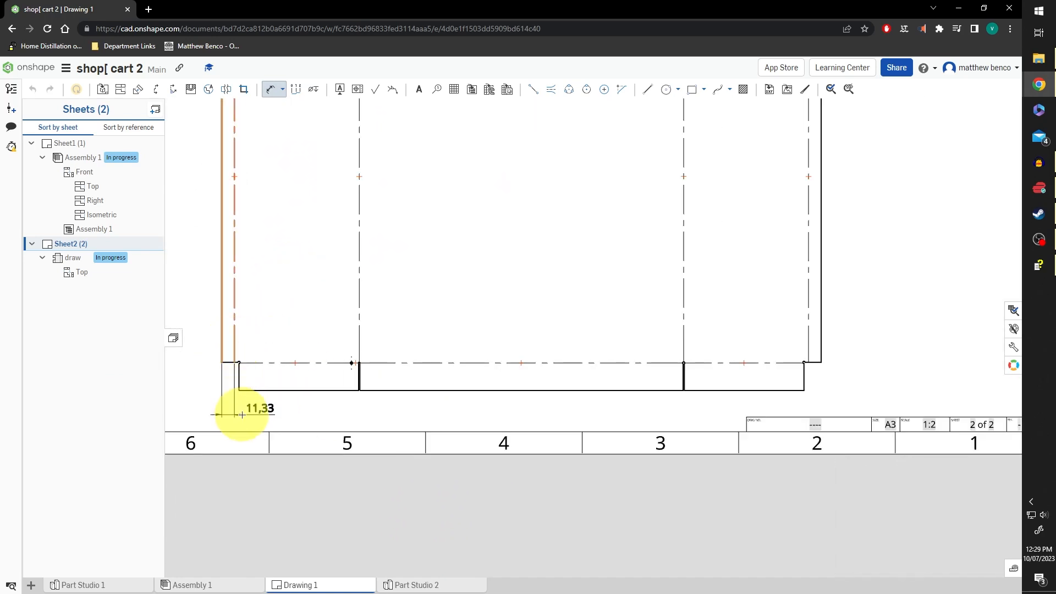
pyautogui.click(236, 410)
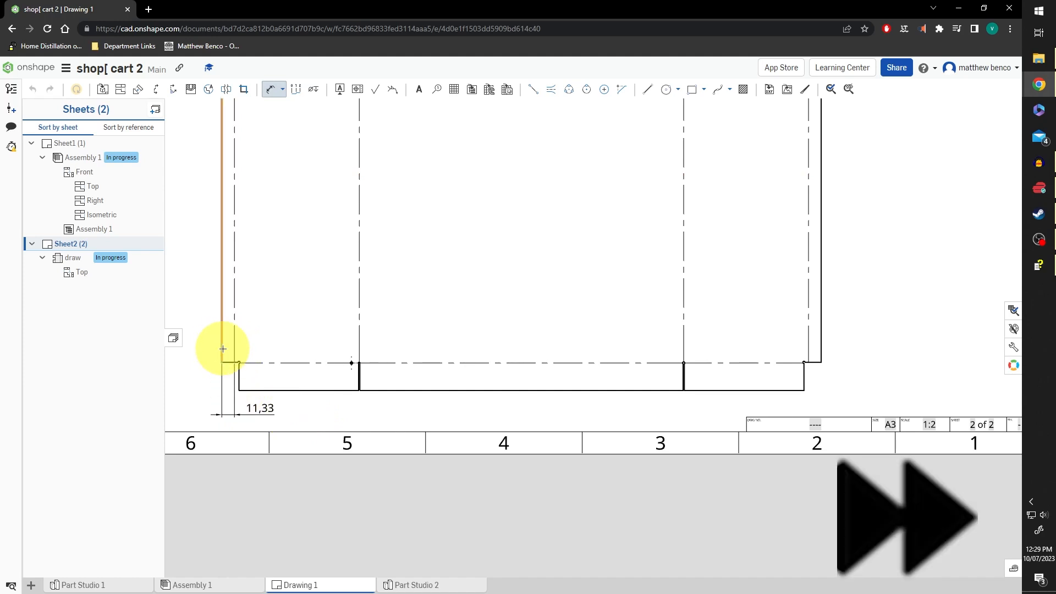
pyautogui.click(223, 349)
pyautogui.click(358, 348)
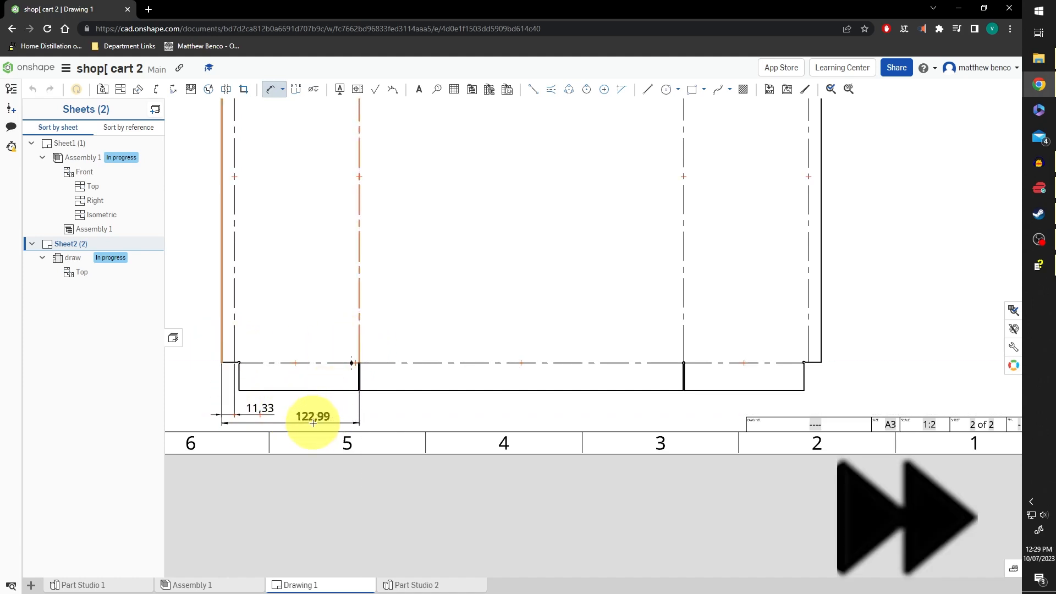
pyautogui.click(313, 423)
pyautogui.click(269, 90)
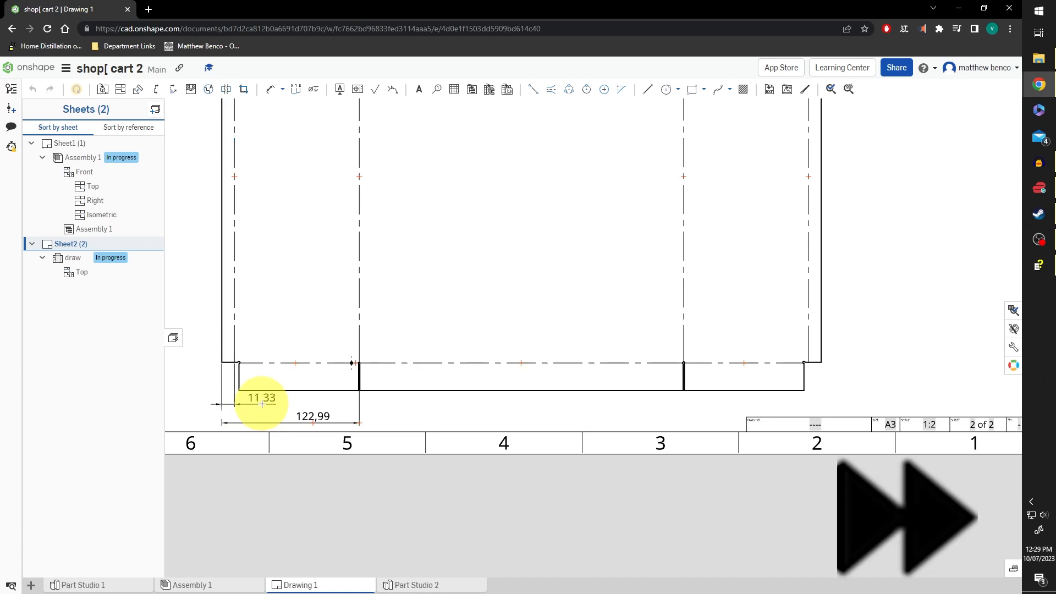
pyautogui.moveTo(309, 423); pyautogui.dragTo(311, 412)
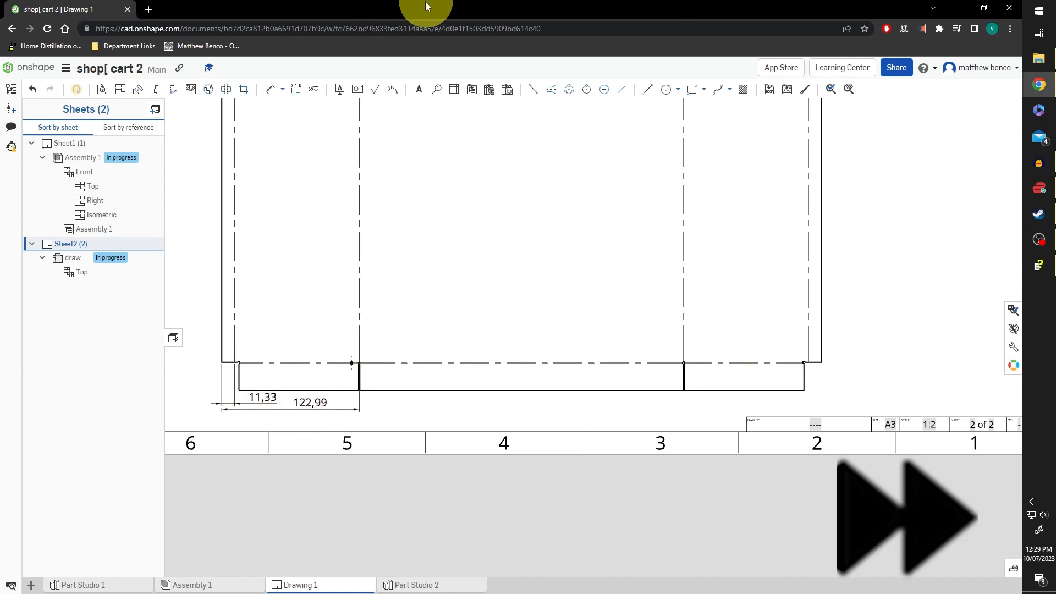
# Add the 413,13, 524,79 and 536,12 baseline dimensions from the left edge
pyautogui.click(268, 90)
pyautogui.click(222, 250)
pyautogui.click(684, 296)
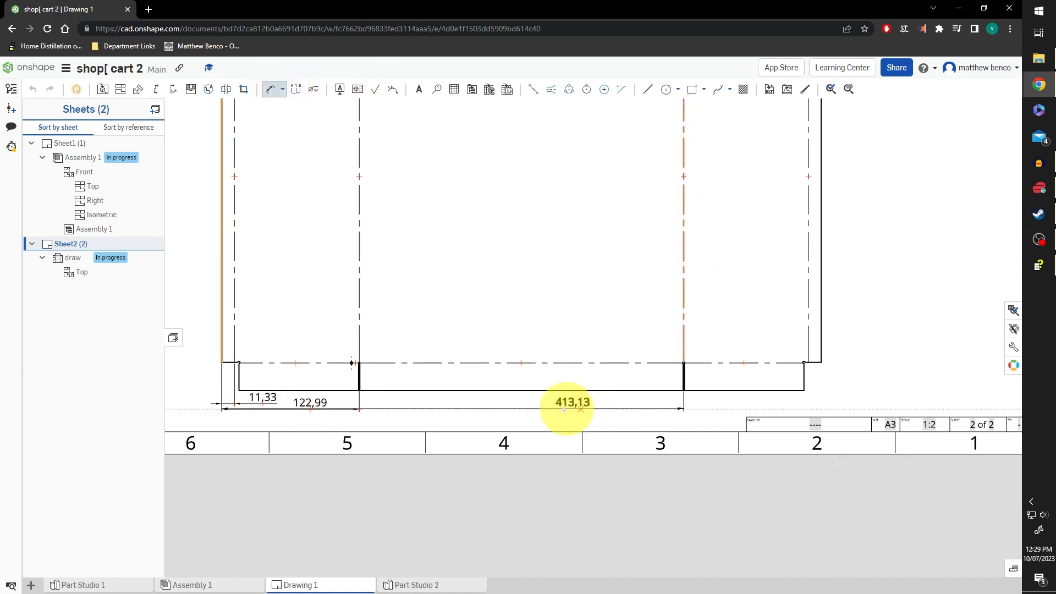
pyautogui.click(478, 413)
pyautogui.click(809, 279)
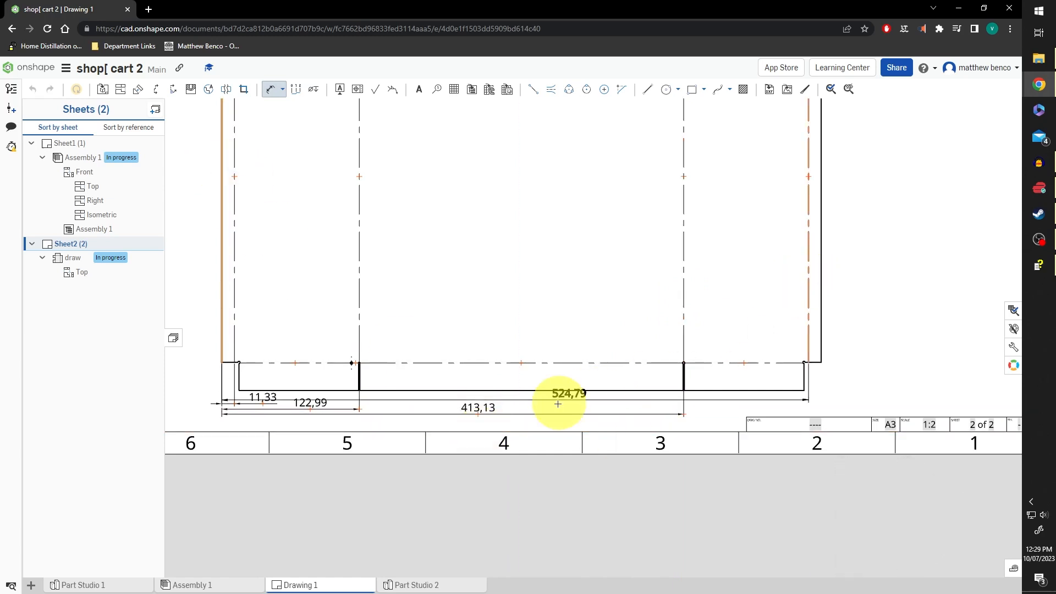
pyautogui.click(720, 417)
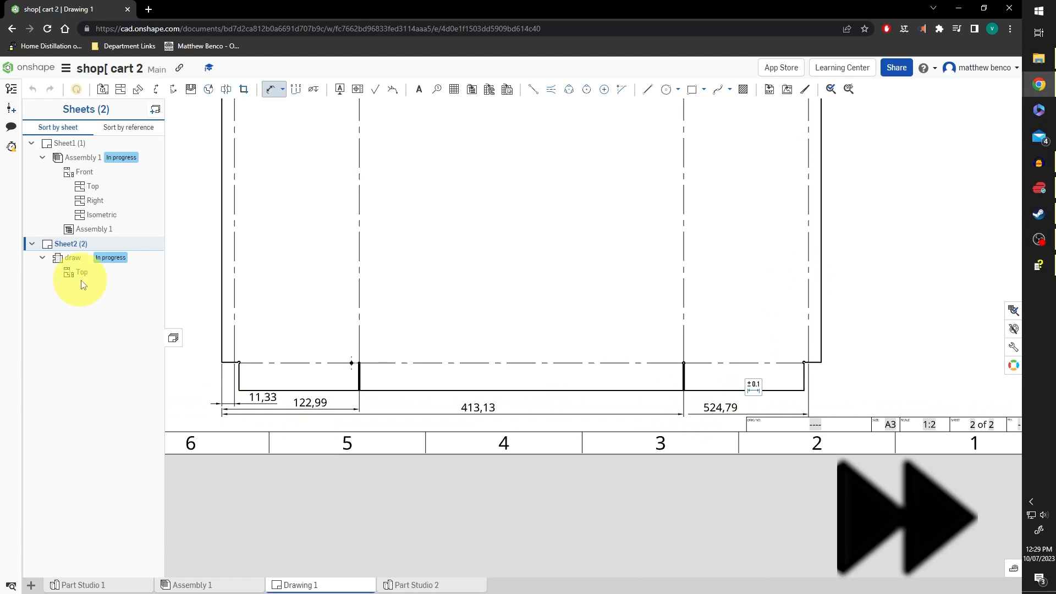
pyautogui.click(222, 224)
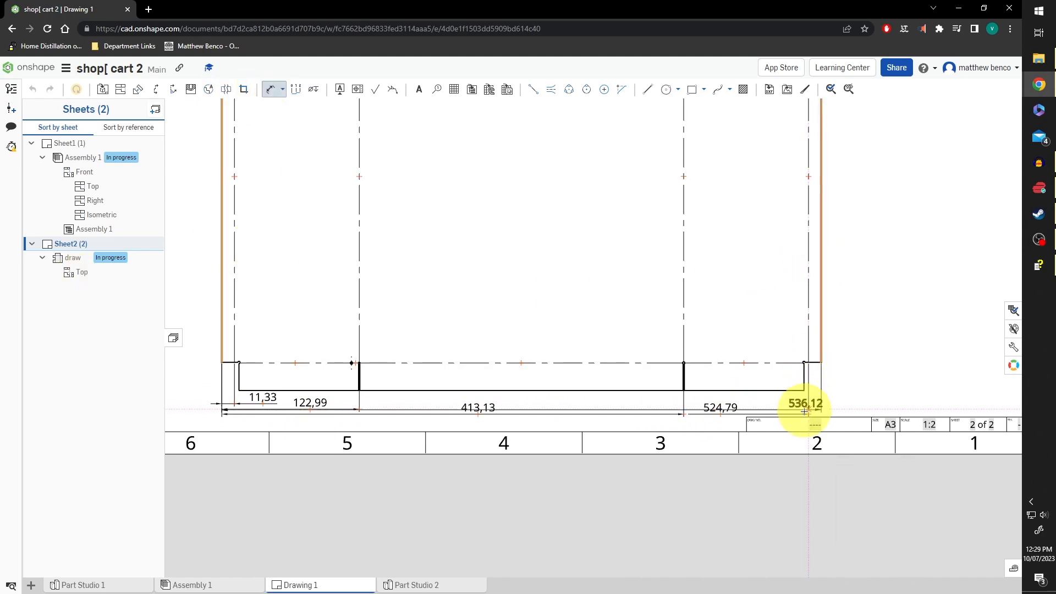
pyautogui.click(552, 422)
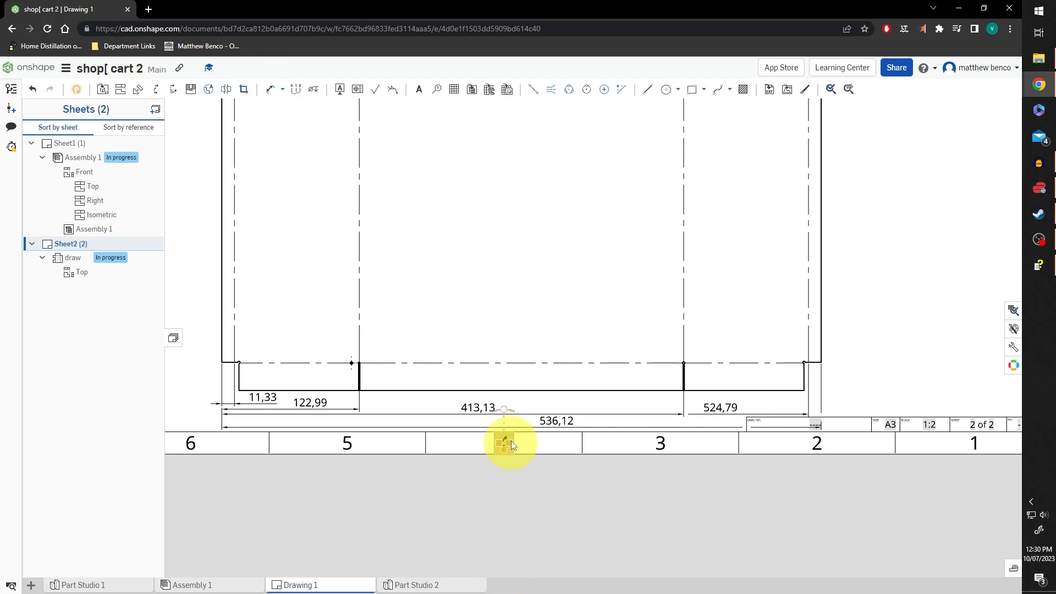
# Set the bottom dimensions to 0 decimal precision so they read 11, 123, 413, 525 and 536
pyautogui.click(722, 408)
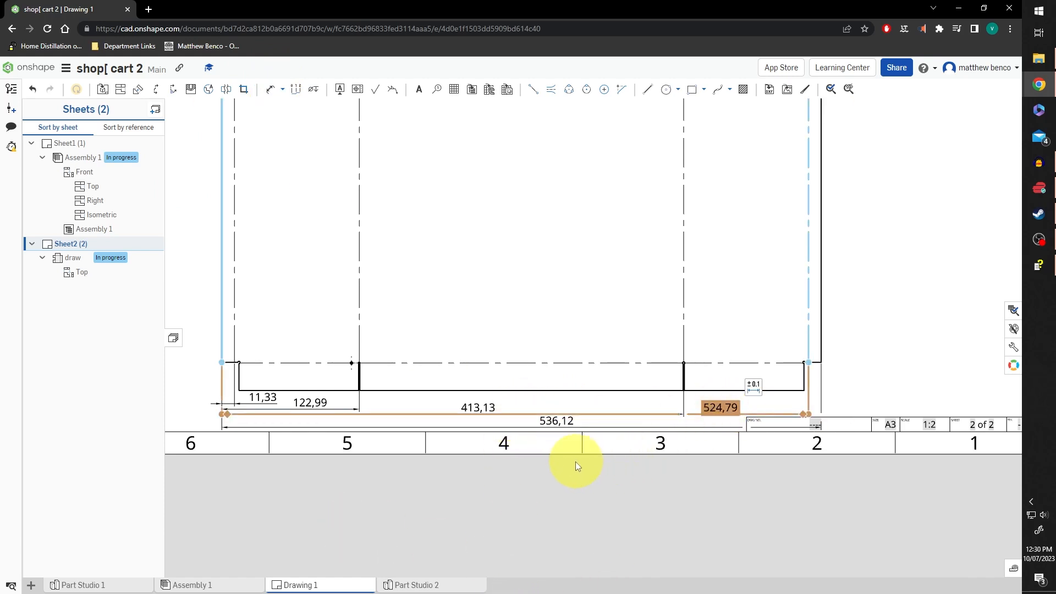
pyautogui.click(556, 420)
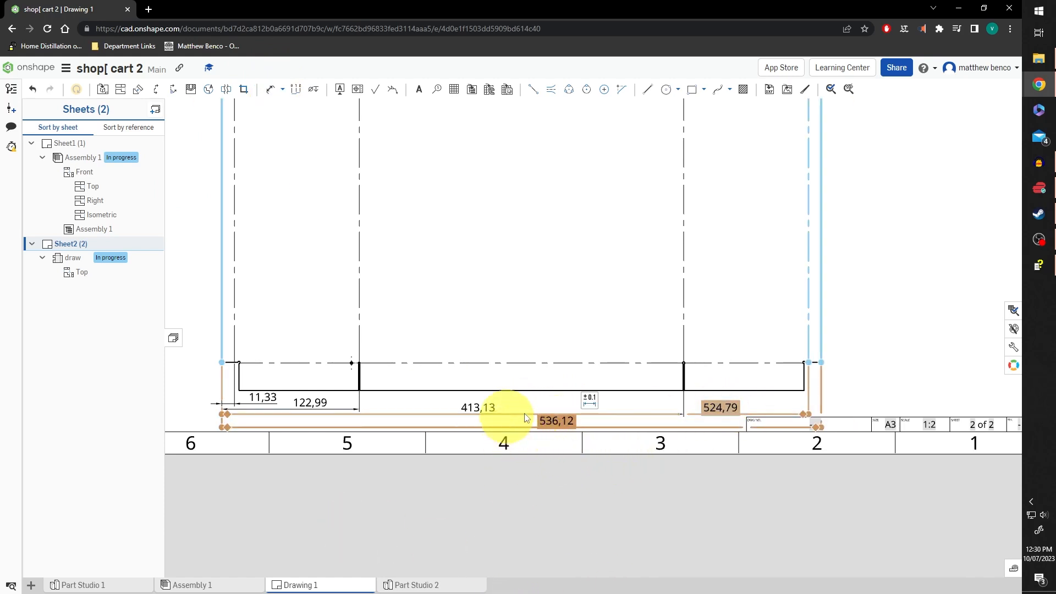
pyautogui.click(476, 402)
pyautogui.click(311, 402)
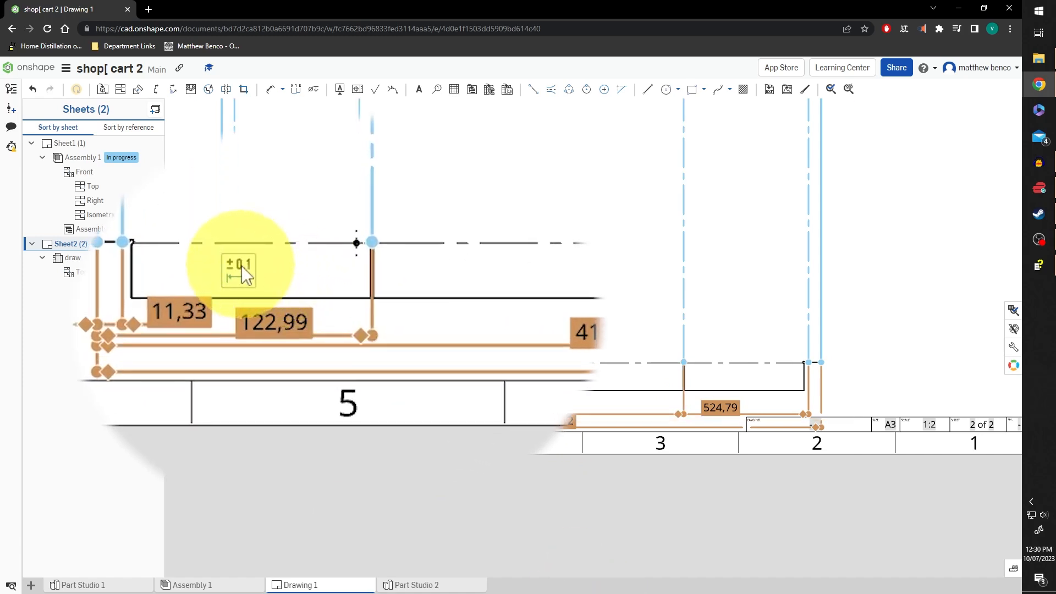
pyautogui.click(276, 342)
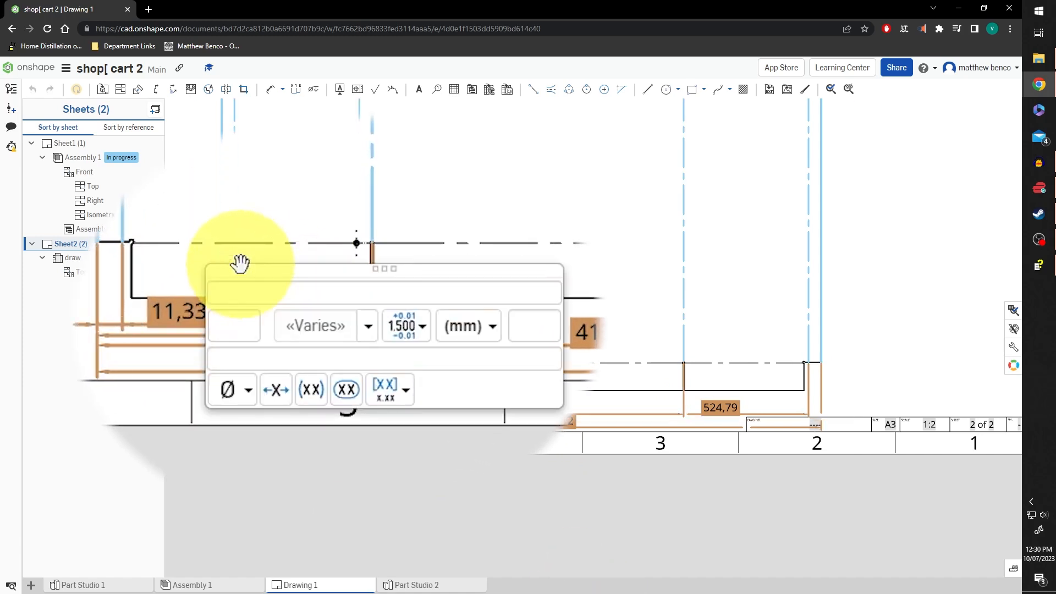
pyautogui.click(368, 328)
pyautogui.click(340, 367)
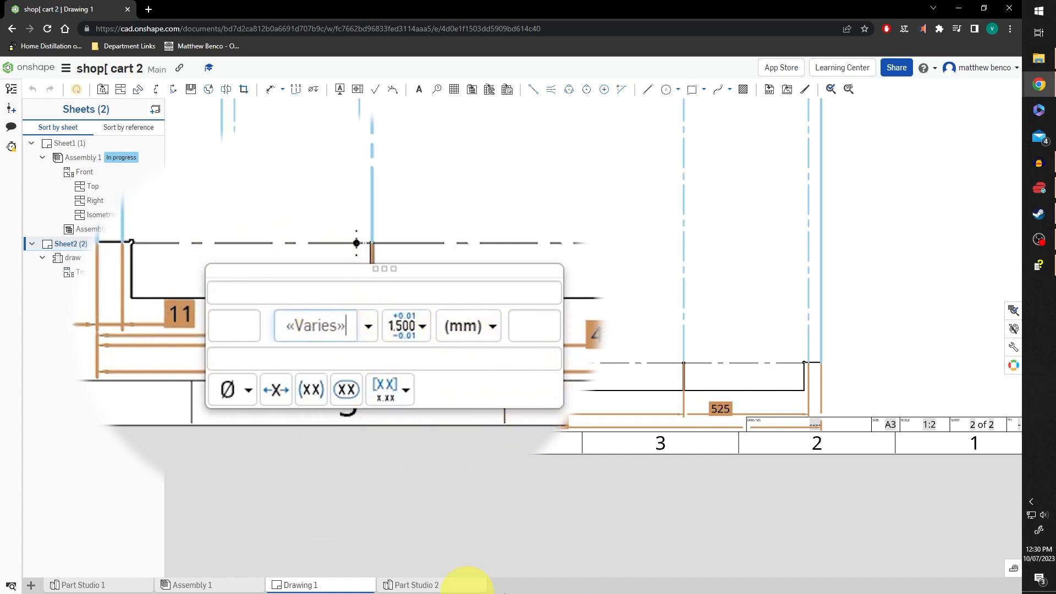
pyautogui.click(941, 249)
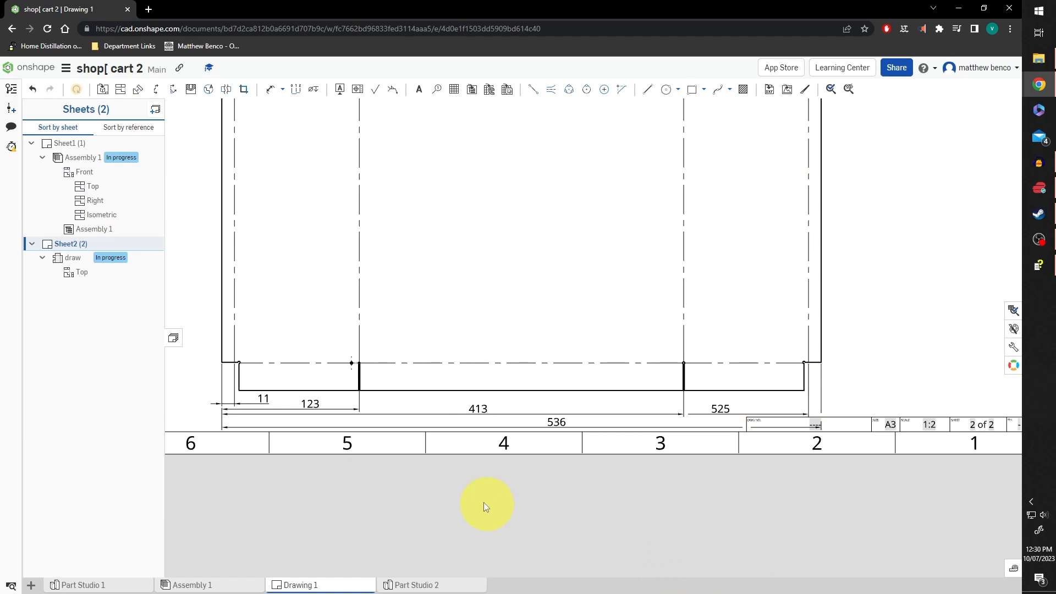
pyautogui.scroll(-1, 918, 275)
pyautogui.scroll(-2, 917, 276)
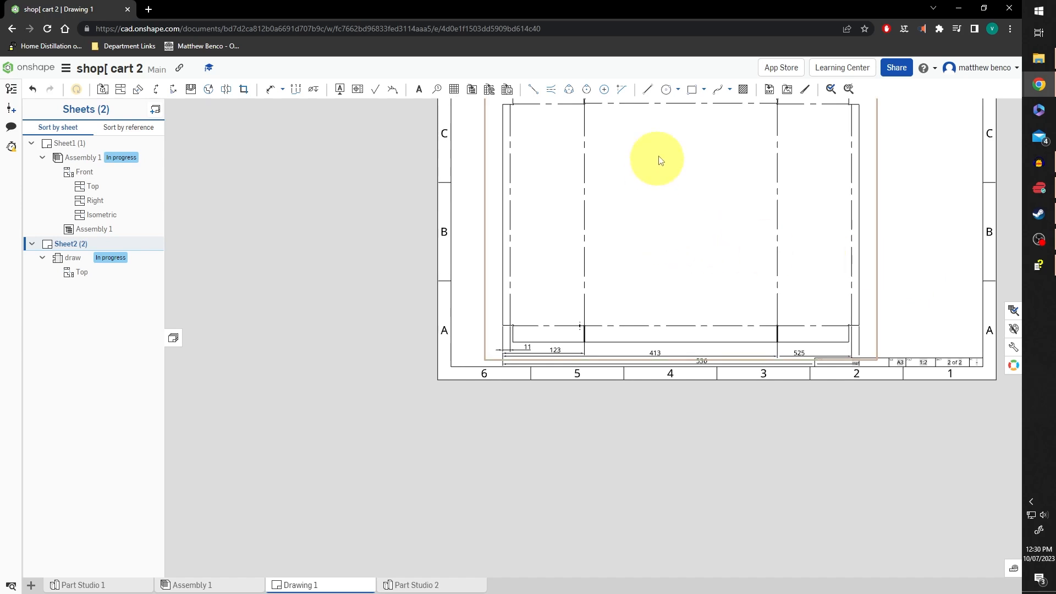
pyautogui.moveTo(648, 177); pyautogui.dragTo(495, 253, button='middle')
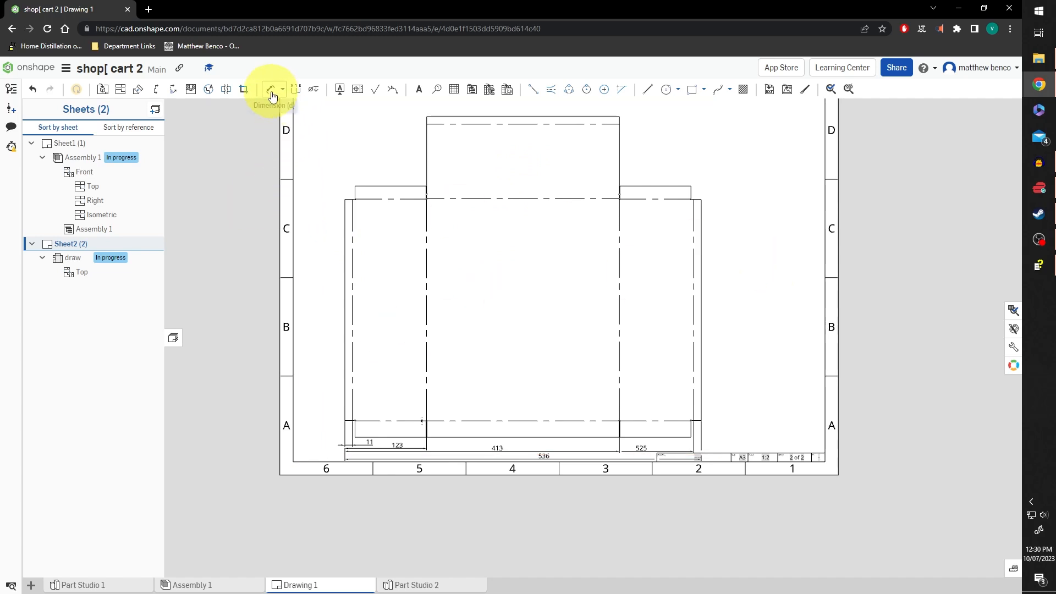
# Add the 24.57 and 358.19 vertical dimensions at the left of the flat pattern
pyautogui.scroll(3, 329, 426)
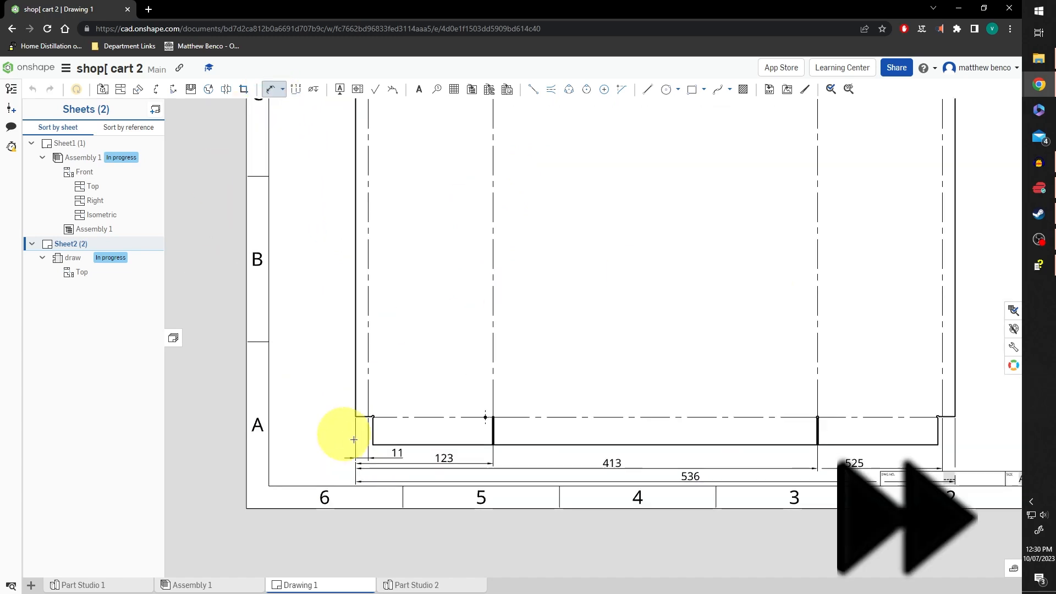
pyautogui.click(389, 445)
pyautogui.click(401, 418)
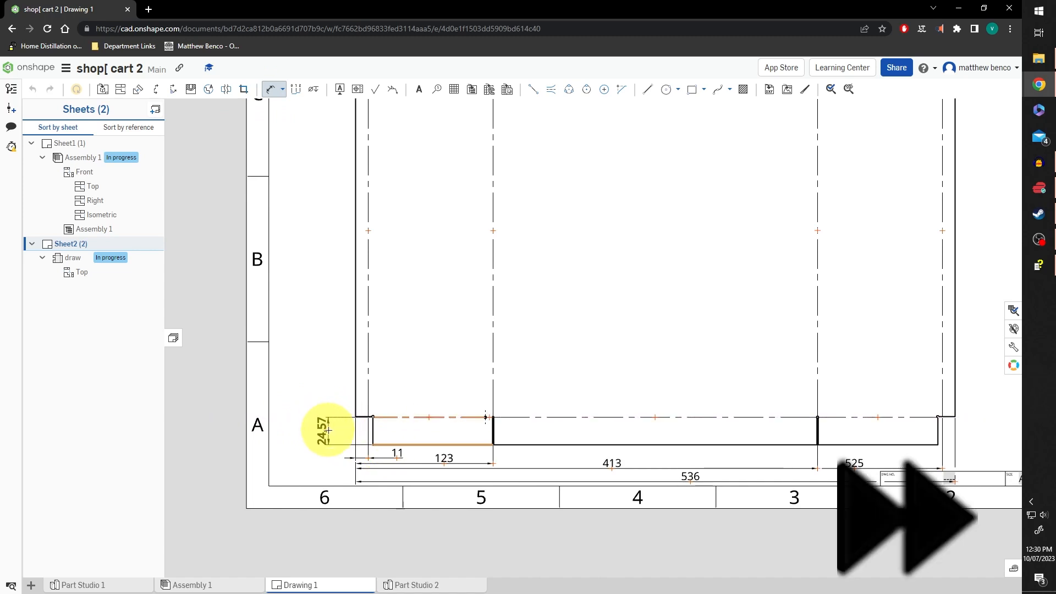
pyautogui.click(330, 428)
pyautogui.scroll(-5, 389, 448)
pyautogui.click(430, 247)
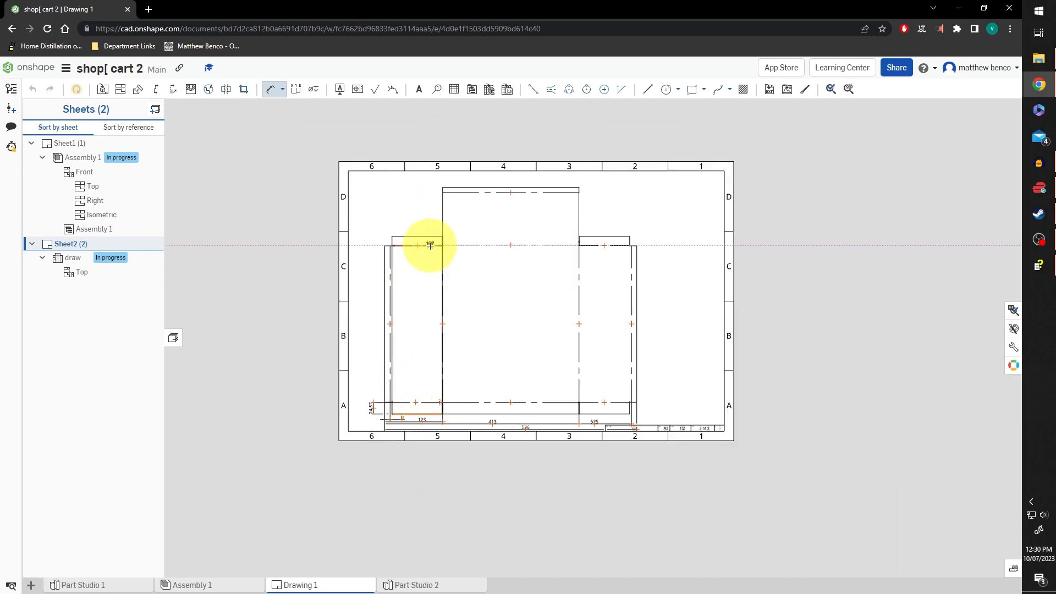
pyautogui.click(361, 279)
# Add the 377.76 and two 470.87 height dimensions at left, then shift the view up-right
pyautogui.click(441, 413)
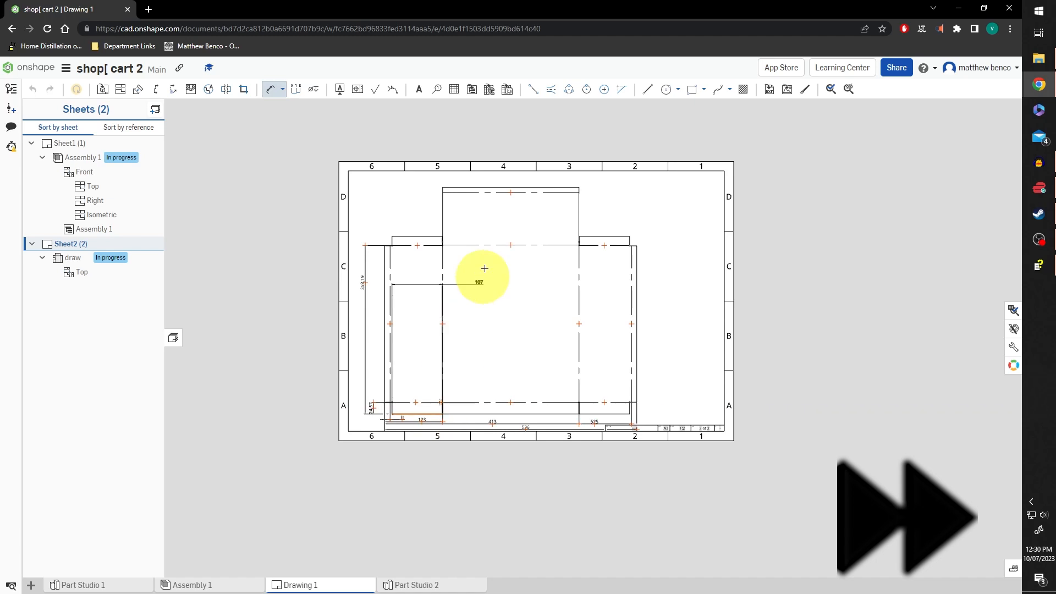
pyautogui.click(415, 236)
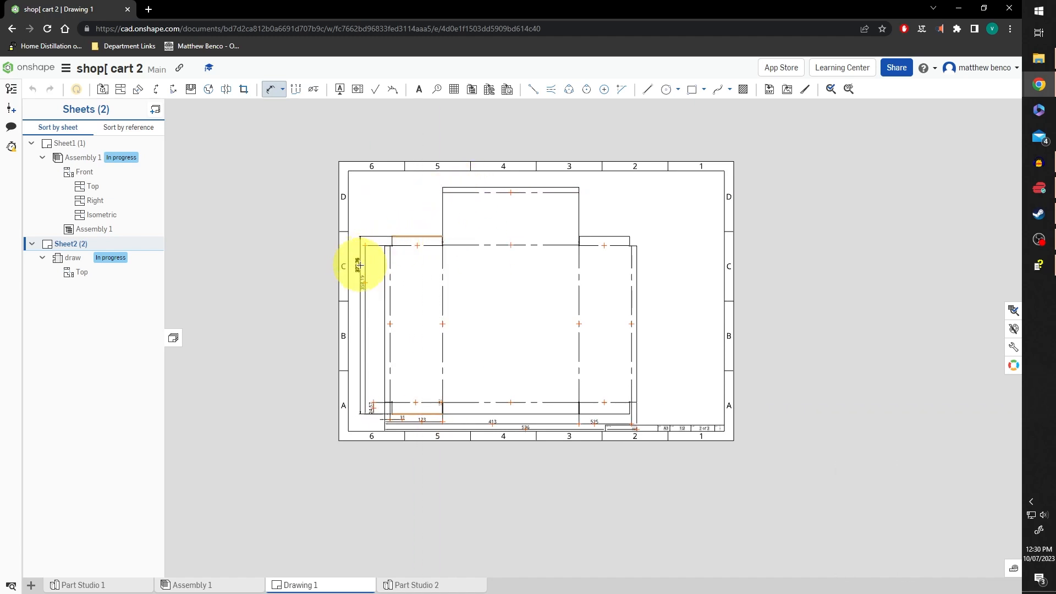
pyautogui.click(360, 265)
pyautogui.click(458, 414)
pyautogui.click(453, 192)
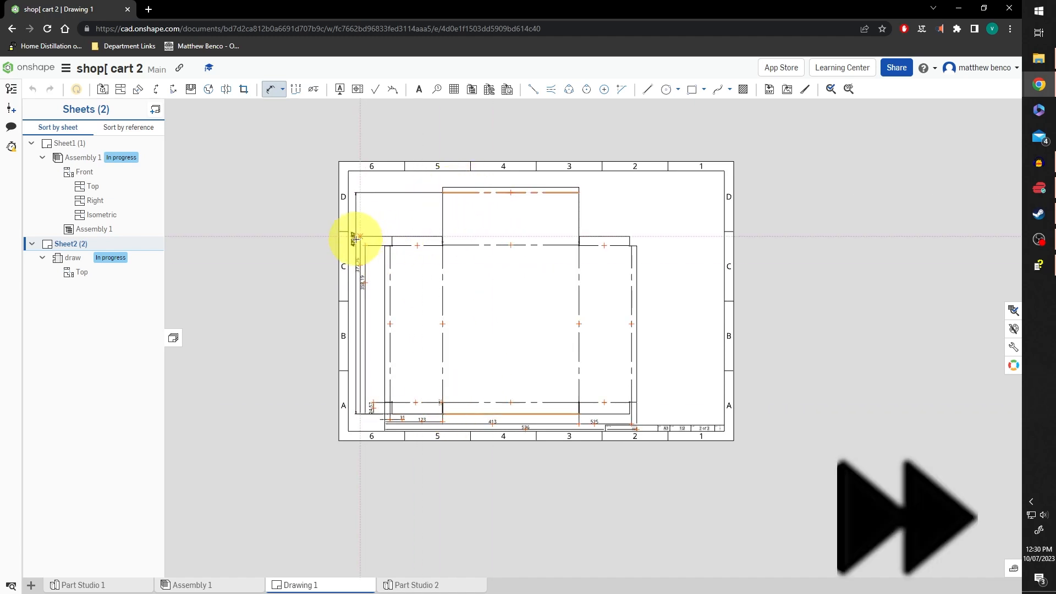
pyautogui.click(354, 236)
pyautogui.click(514, 414)
pyautogui.click(503, 192)
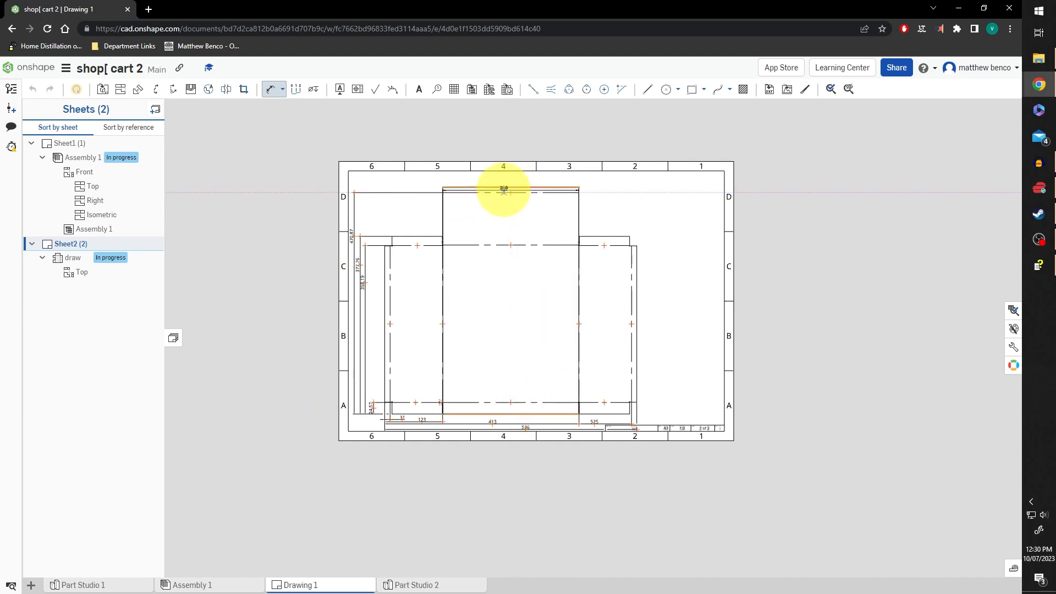
pyautogui.click(342, 236)
pyautogui.click(270, 89)
pyautogui.moveTo(517, 314); pyautogui.dragTo(527, 302)
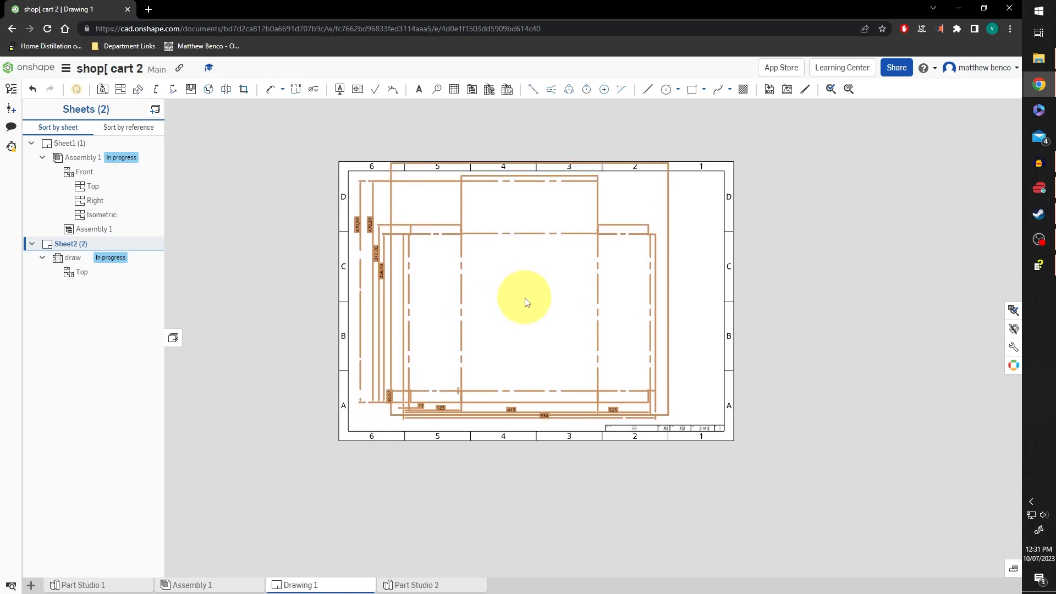
# Reposition the 24.57, 358.19, 377.76 and 470.87 dimensions at even offsets beside the view
pyautogui.scroll(3, 688, 242)
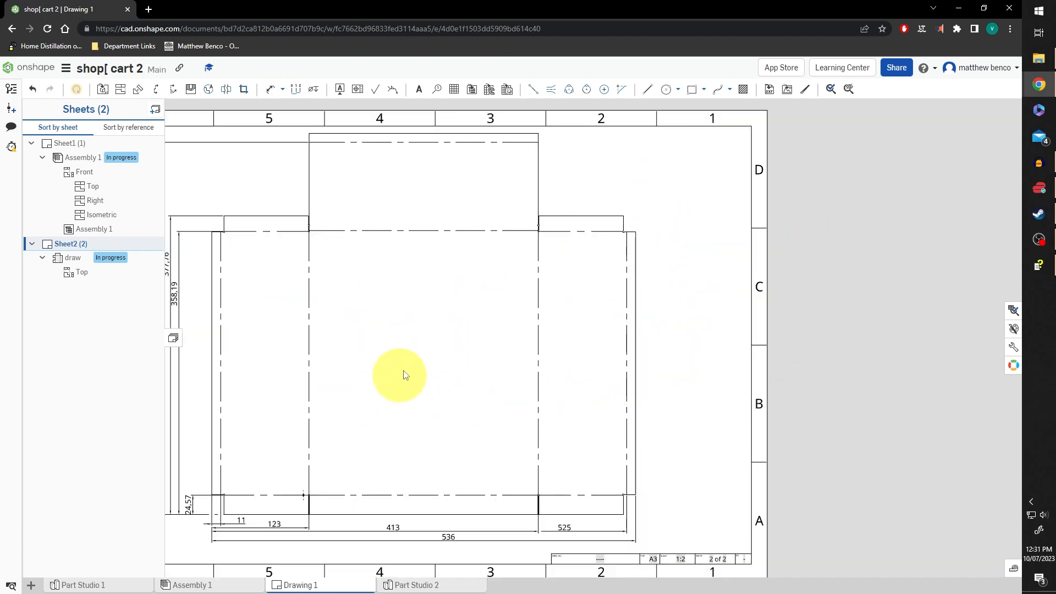
pyautogui.moveTo(403, 346); pyautogui.dragTo(490, 335, button='middle')
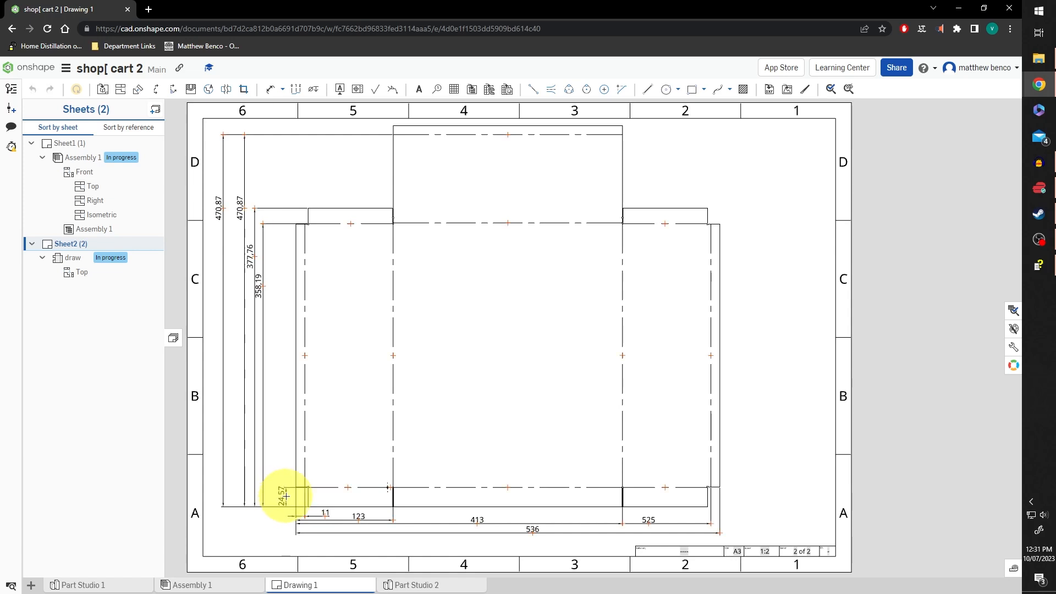
pyautogui.moveTo(286, 496); pyautogui.dragTo(286, 496)
pyautogui.moveTo(268, 308); pyautogui.dragTo(270, 356)
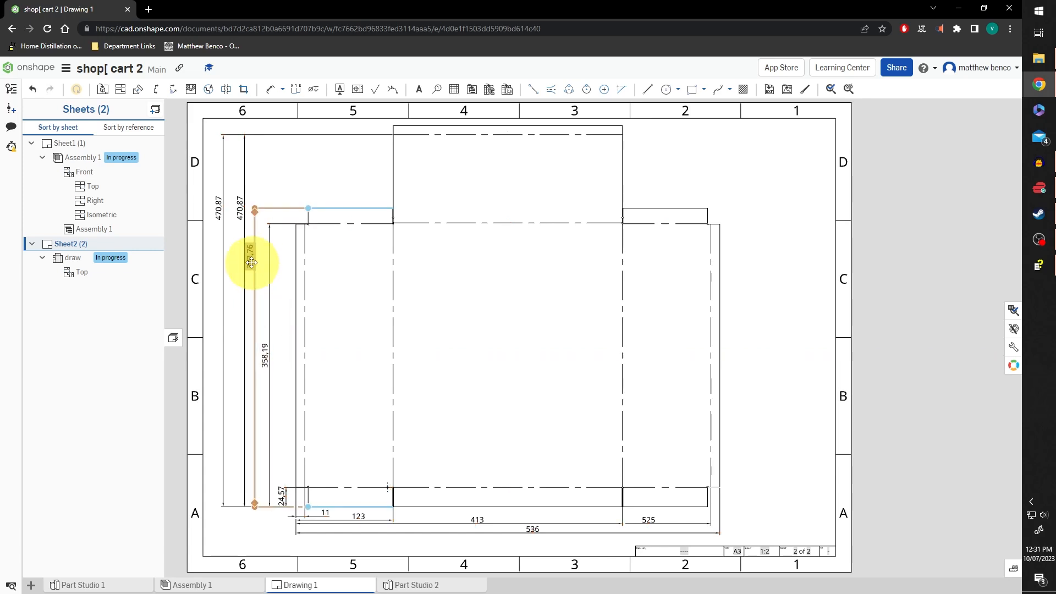
pyautogui.moveTo(252, 275); pyautogui.dragTo(254, 320)
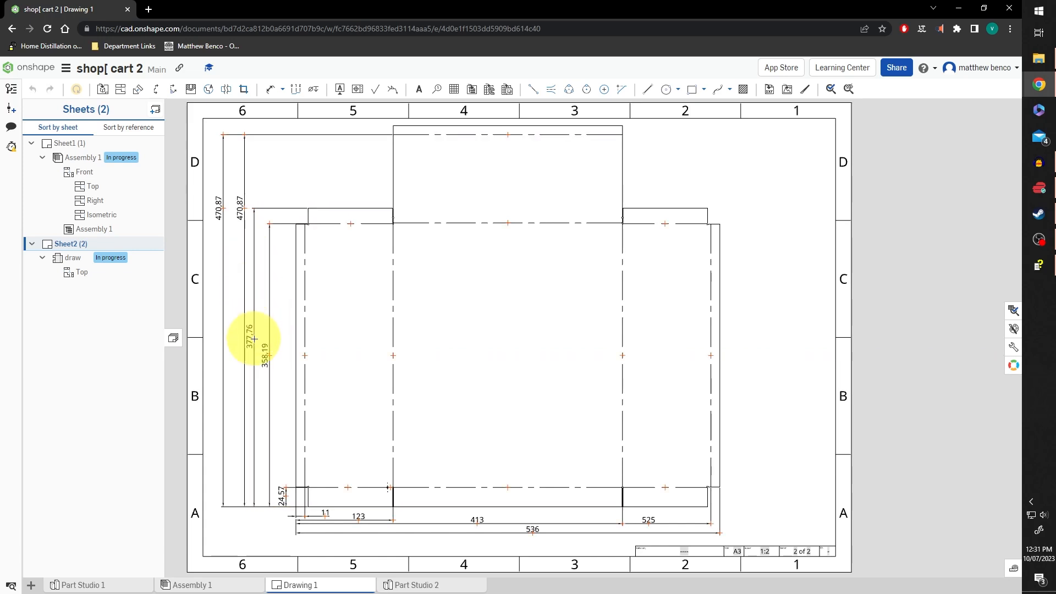
pyautogui.moveTo(255, 359); pyautogui.dragTo(256, 359)
pyautogui.moveTo(241, 208); pyautogui.dragTo(222, 346)
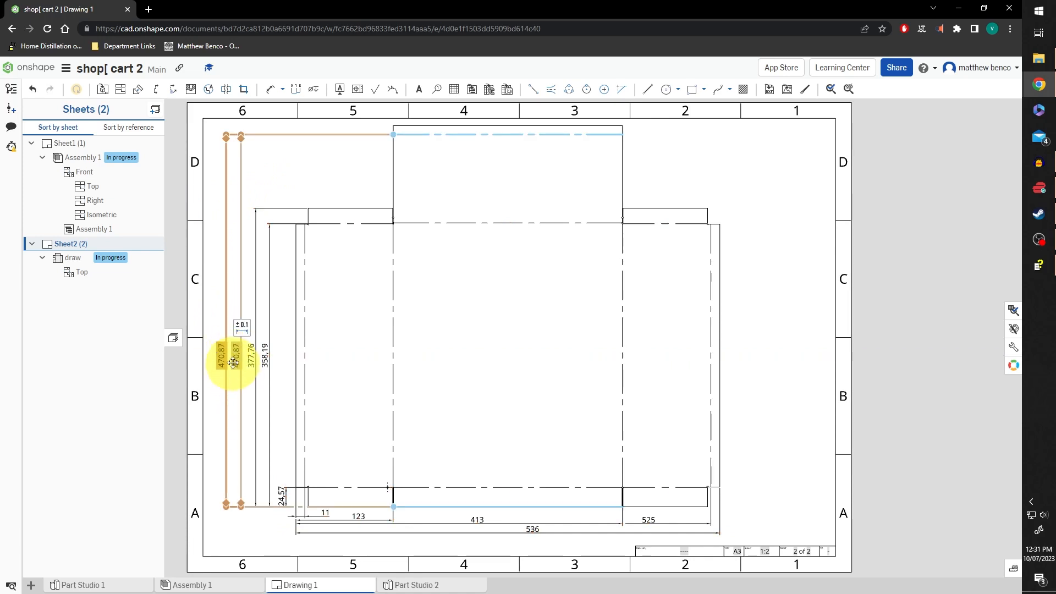
# Reattach the duplicate dimension to the topmost edge so it reads 482.2, and move it outward
pyautogui.scroll(-2, 366, 267)
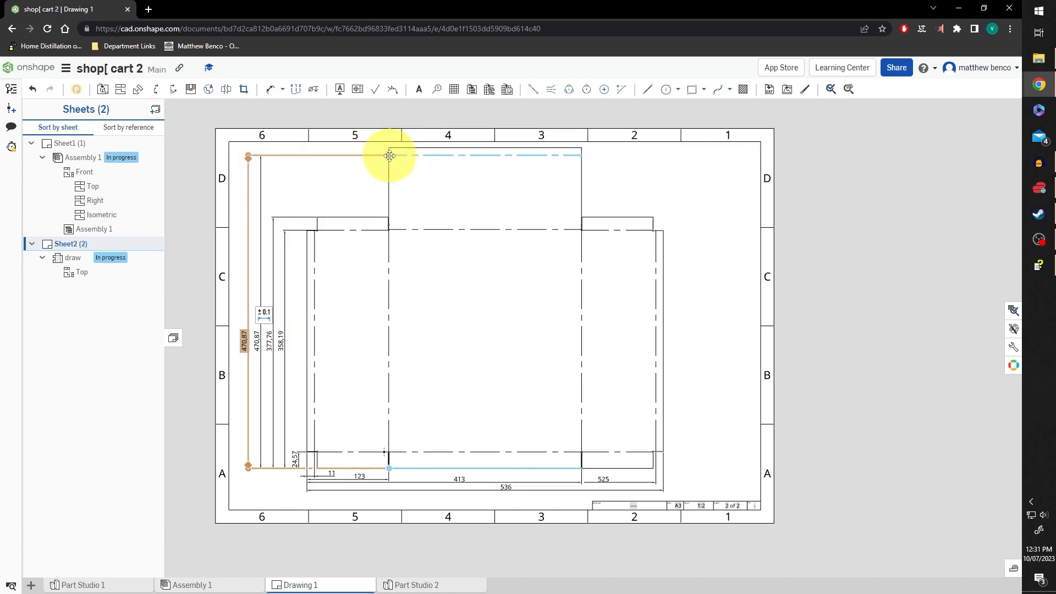
pyautogui.moveTo(394, 162); pyautogui.dragTo(398, 148)
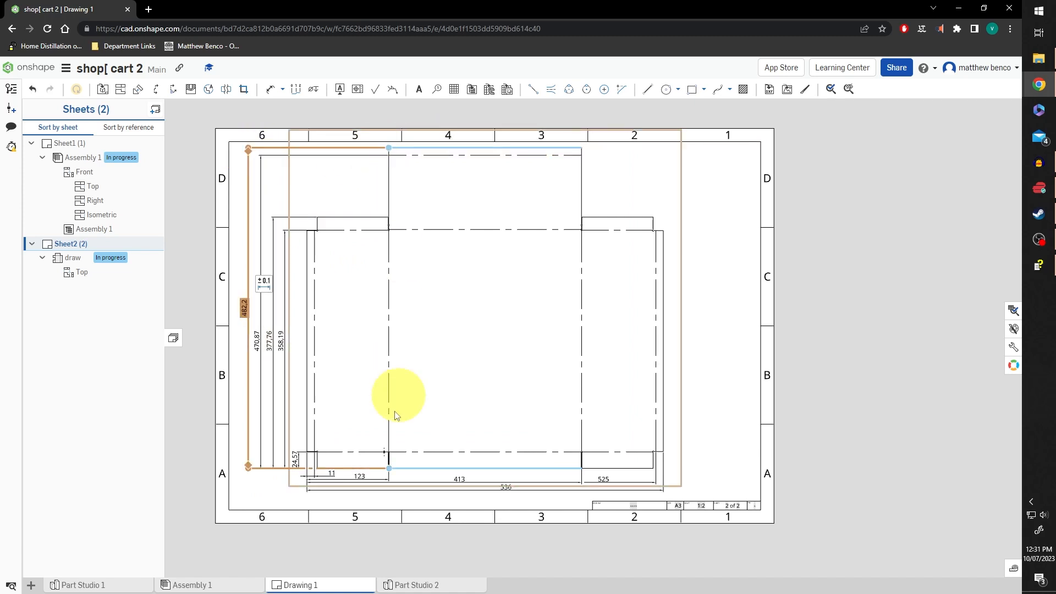
pyautogui.moveTo(243, 318); pyautogui.dragTo(240, 341)
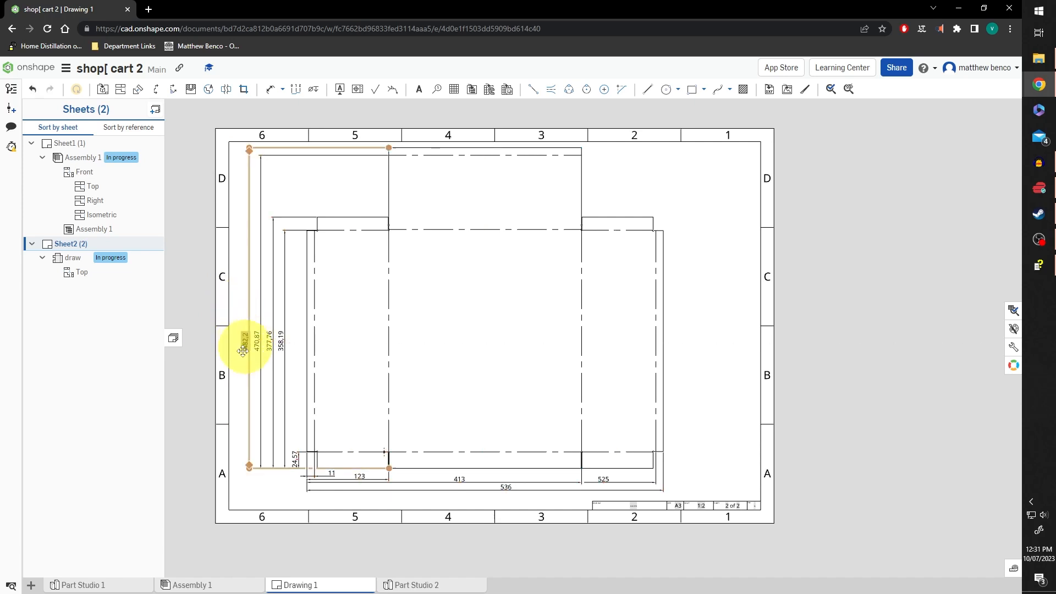
# Select all five vertical dimensions: 24.57, 358.19, 377.76, 470.87 and 482.2
pyautogui.click(256, 341)
pyautogui.click(269, 341)
pyautogui.click(281, 341)
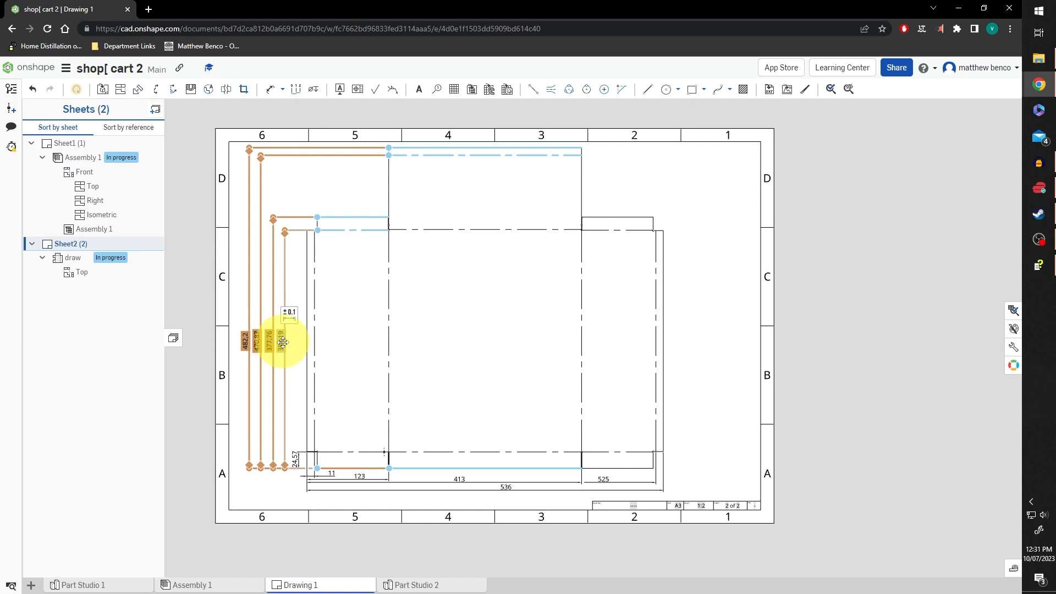
pyautogui.click(294, 458)
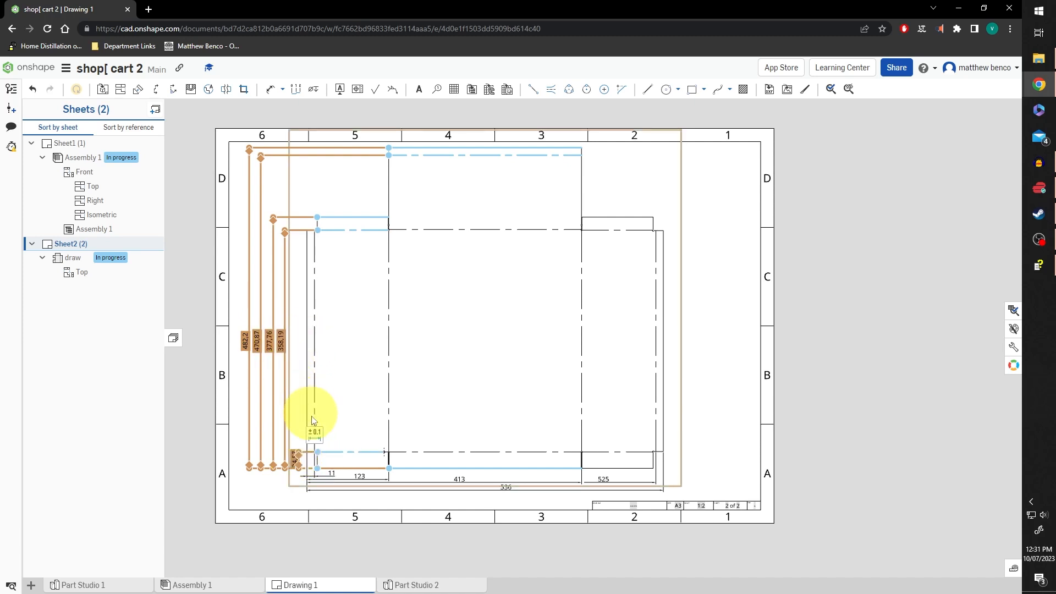
pyautogui.click(401, 413)
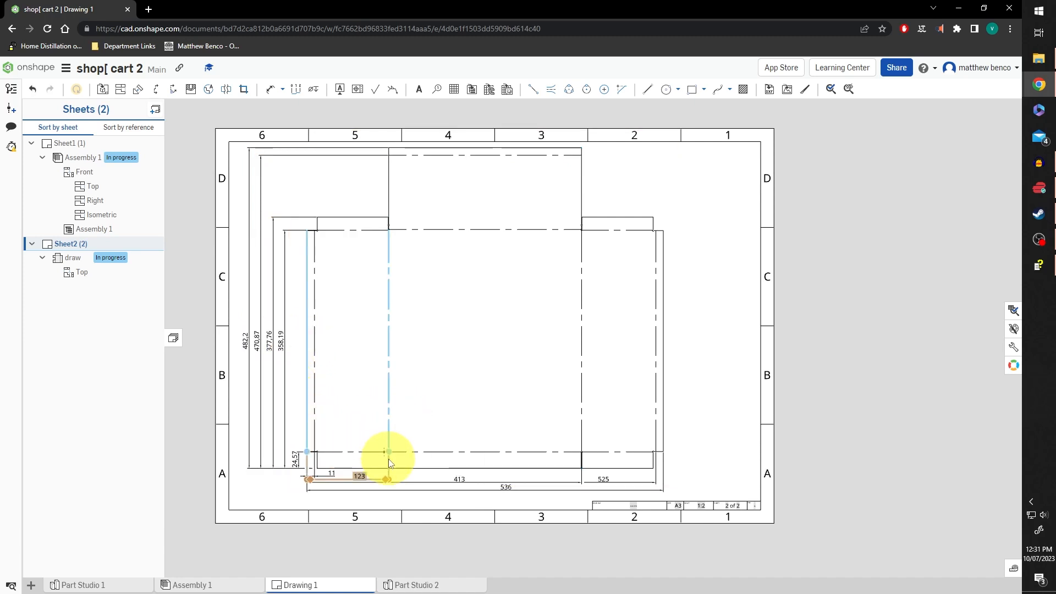
pyautogui.click(293, 461)
pyautogui.click(281, 341)
pyautogui.click(269, 341)
pyautogui.click(257, 341)
pyautogui.click(244, 341)
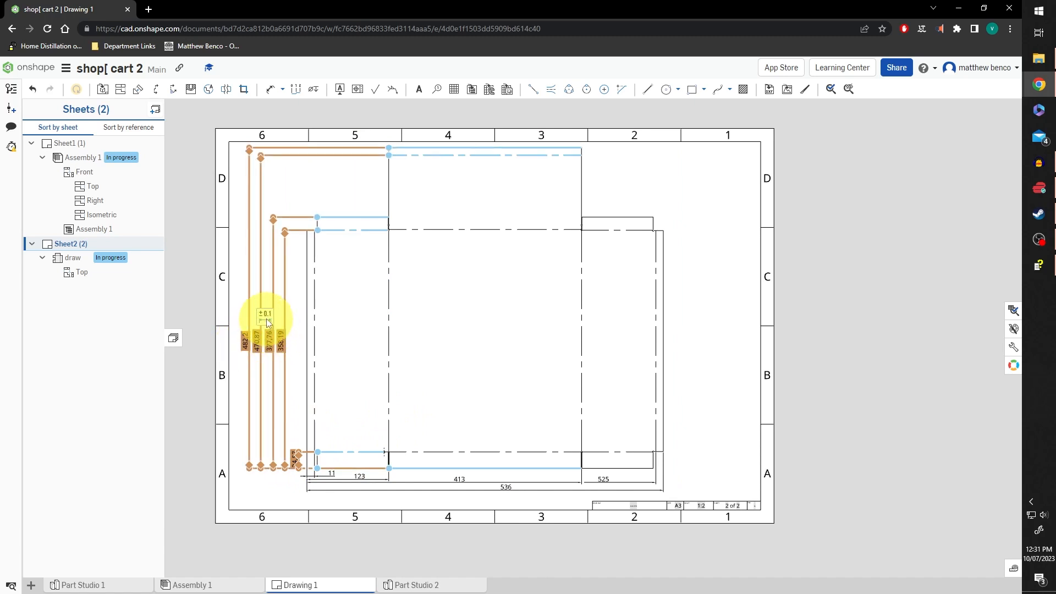
# Set their precision to 0 decimals, showing 25, 358, 378, 471 and 482
pyautogui.click(266, 316)
pyautogui.click(329, 350)
pyautogui.click(308, 364)
pyautogui.click(692, 460)
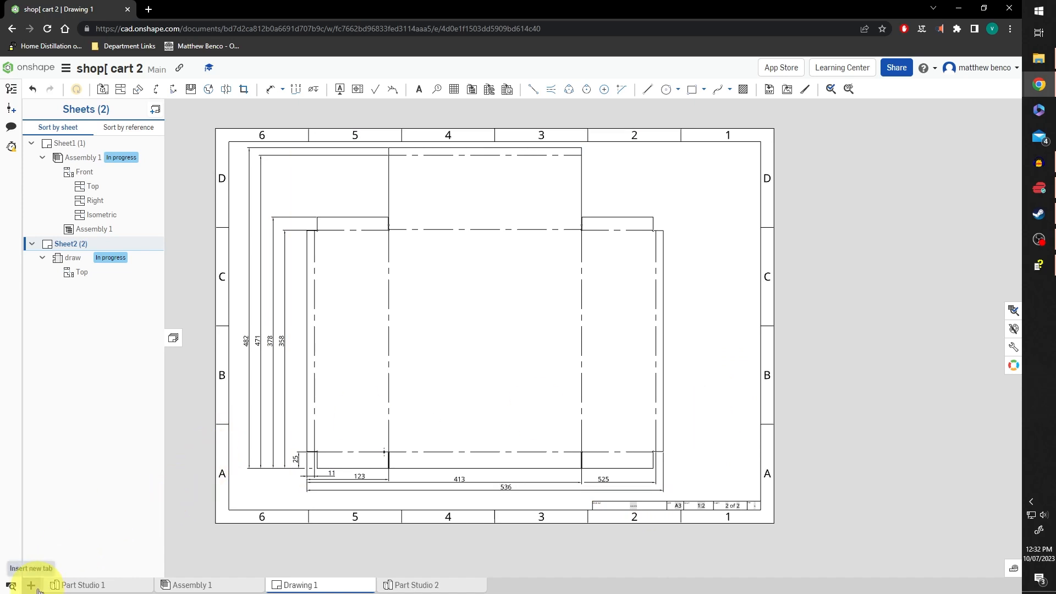
# On Sheet1, add the front view's 157.5 dimension plus 280 height and 350 width dimensions
pyautogui.click(70, 144)
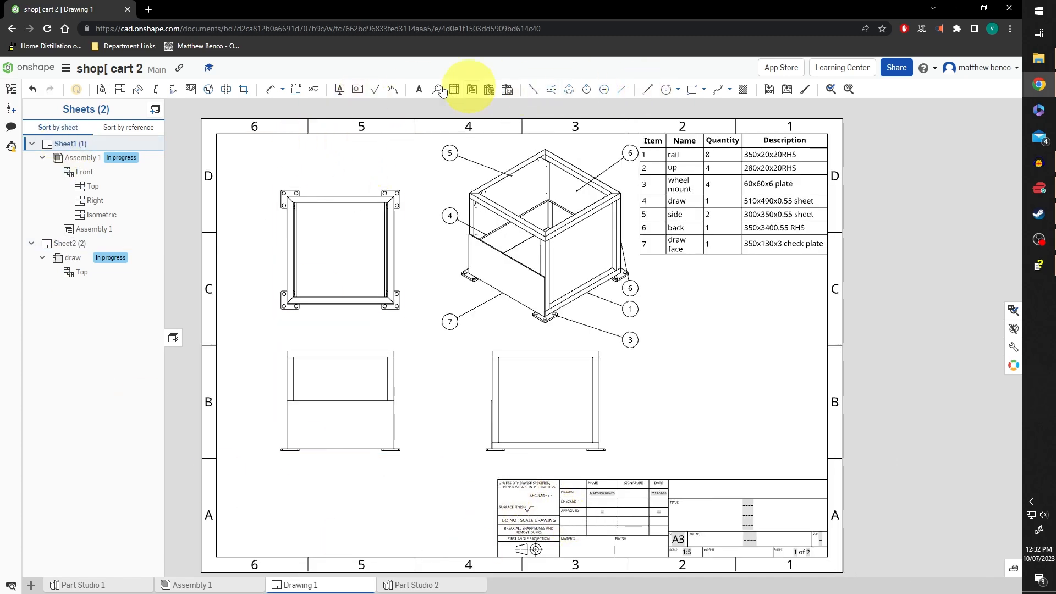
pyautogui.click(270, 90)
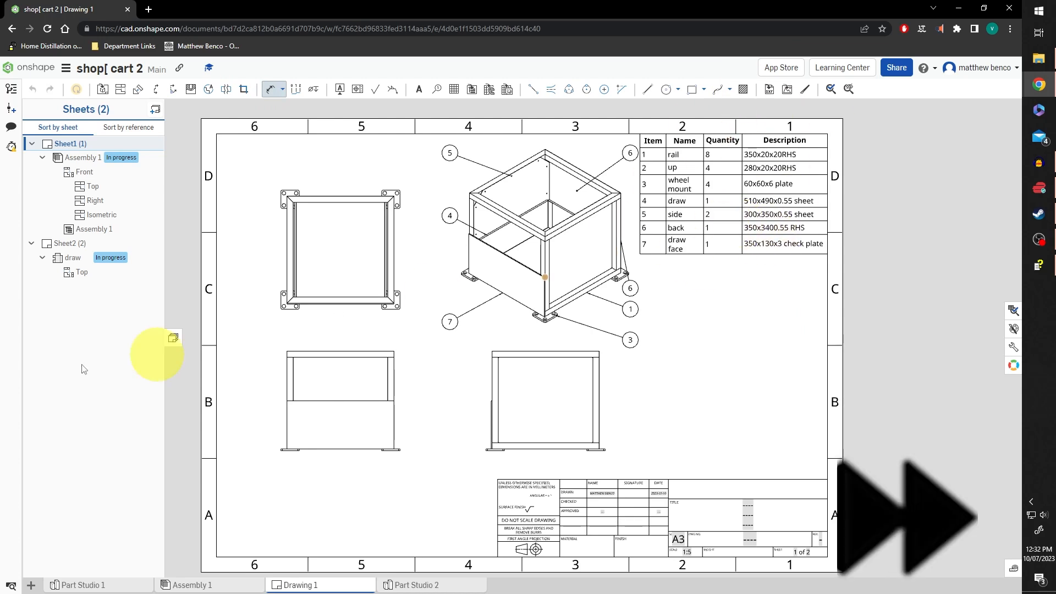
pyautogui.scroll(2, 255, 388)
pyautogui.click(298, 432)
pyautogui.click(263, 434)
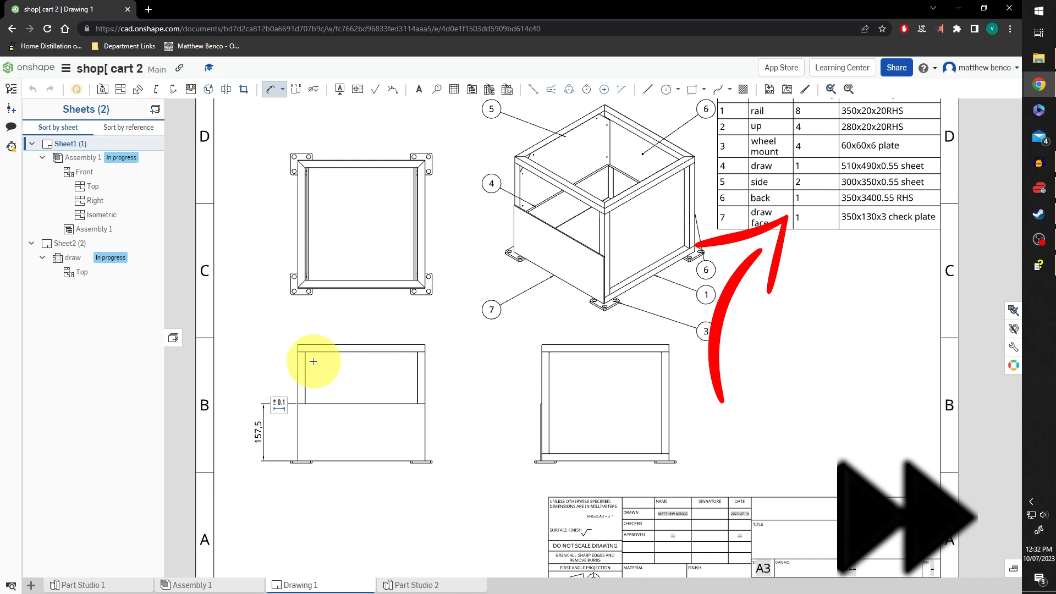
pyautogui.click(663, 426)
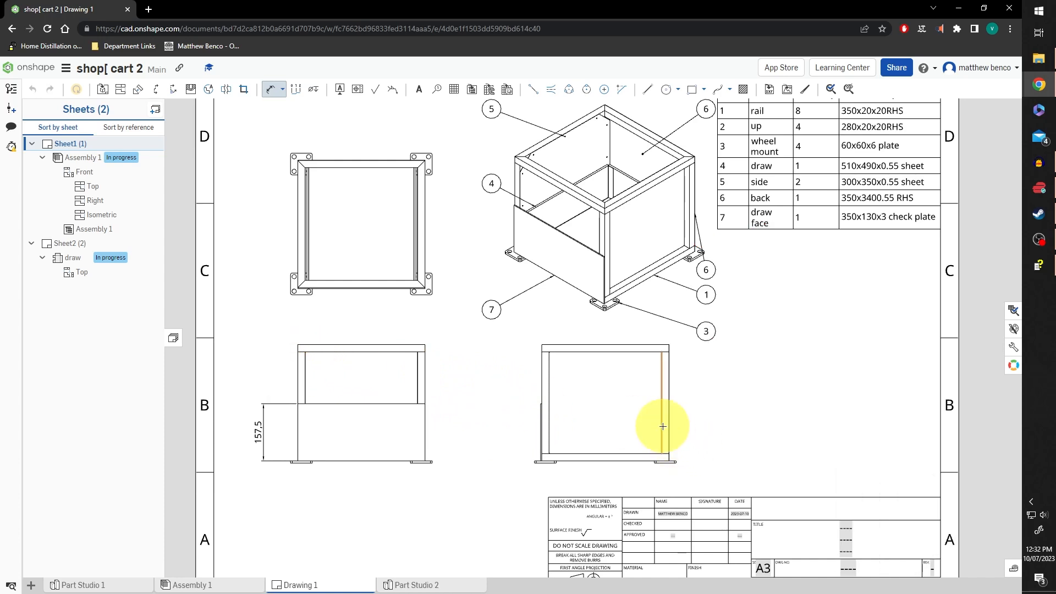
pyautogui.click(691, 401)
pyautogui.click(595, 462)
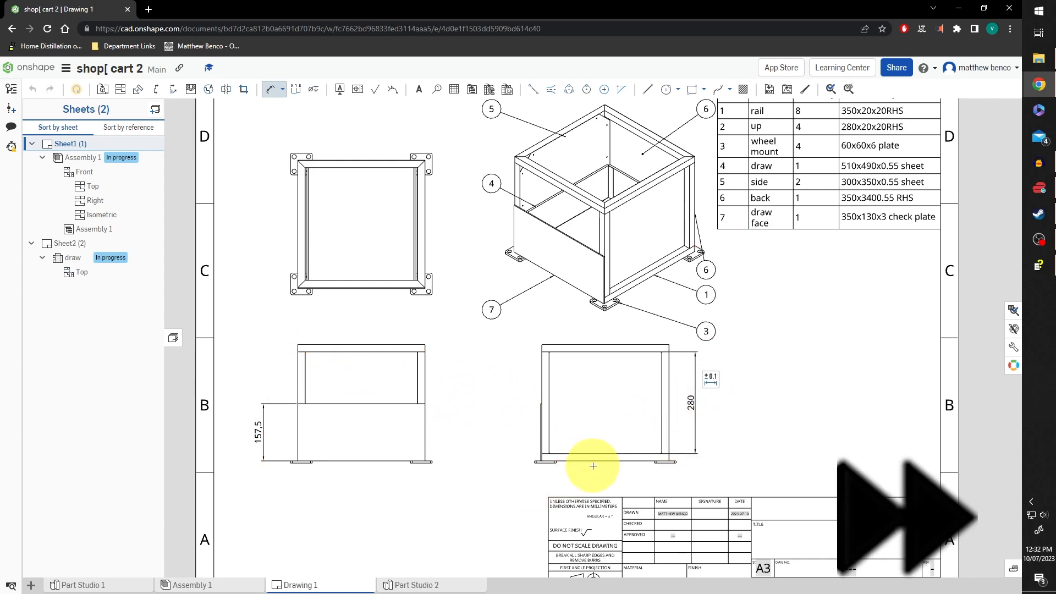
pyautogui.click(270, 90)
pyautogui.click(583, 455)
pyautogui.click(579, 483)
pyautogui.press('Escape')
# Override the 157.5 dimension's value with 160
pyautogui.scroll(-2, 478, 391)
pyautogui.doubleClick(294, 425)
pyautogui.click(359, 428)
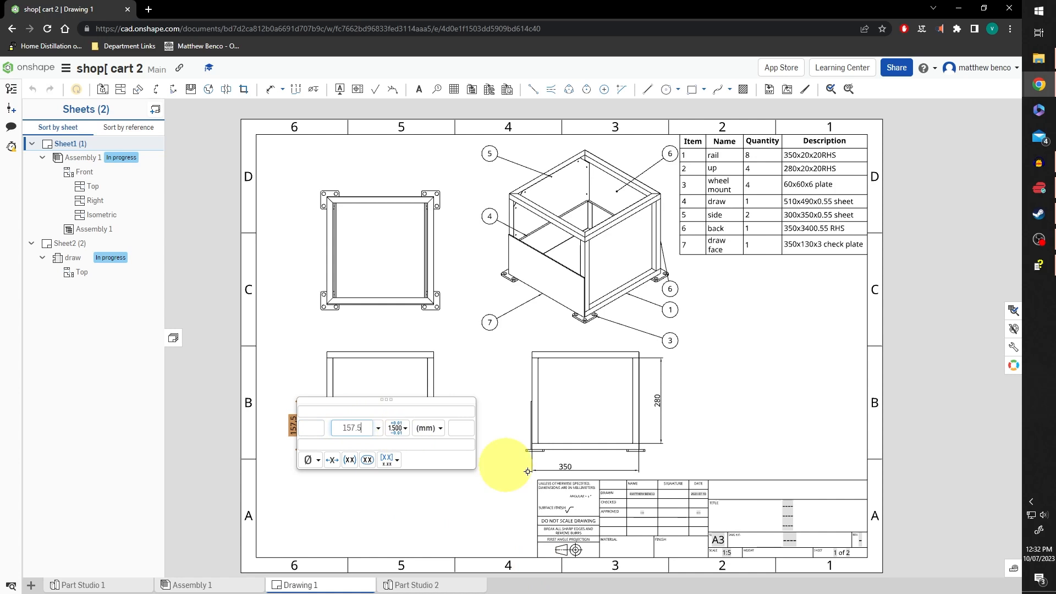
pyautogui.press('BackSpace')
pyautogui.press('BackSpace')
pyautogui.press('BackSpace')
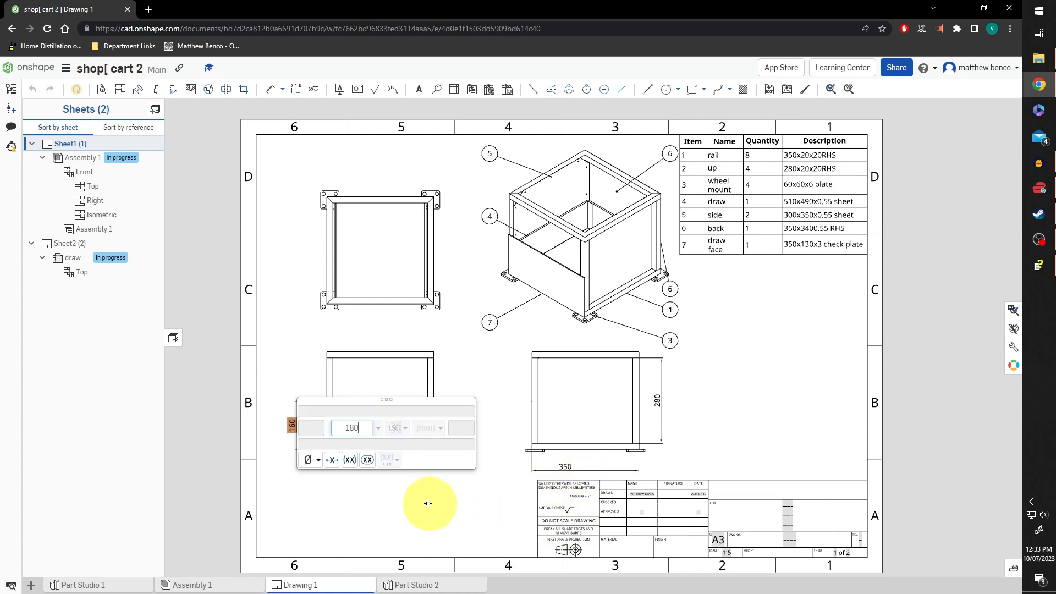
pyautogui.press('Return')
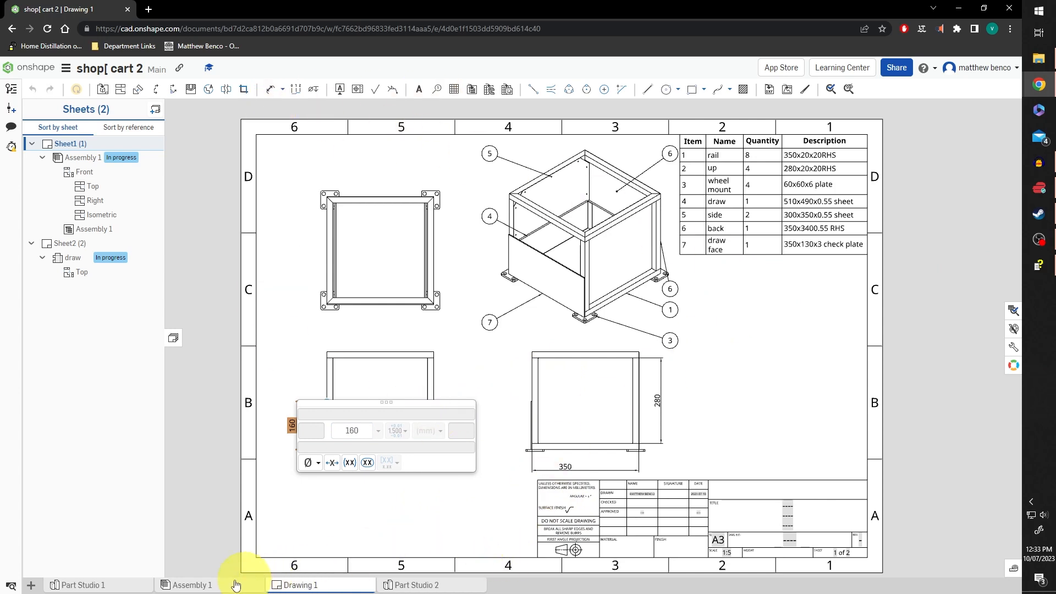
# In Part Studio 2, set the draw face part's description to '350x160x3 check plate'
pyautogui.click(418, 587)
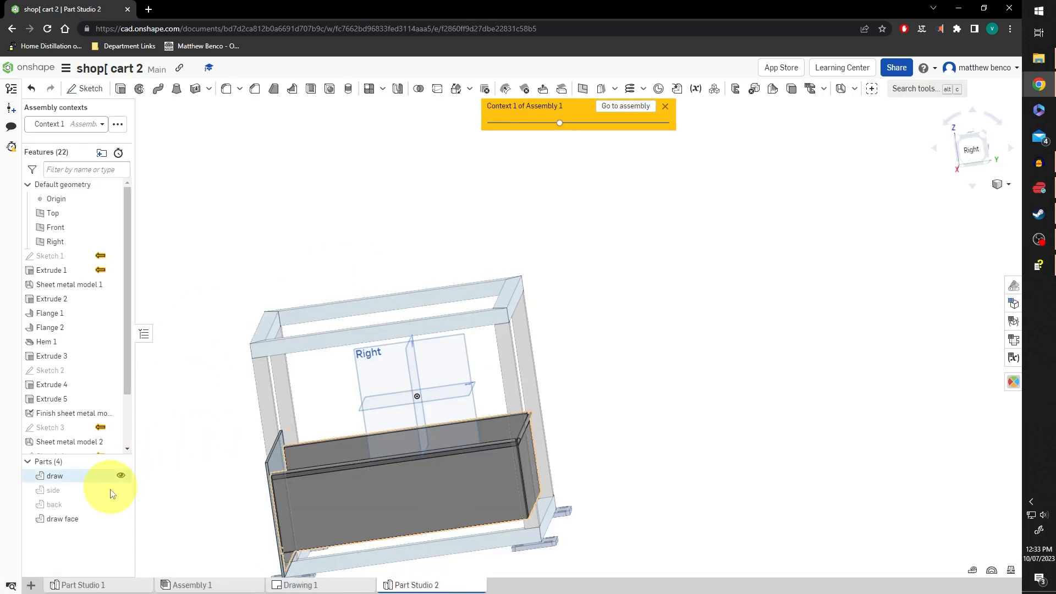
pyautogui.rightClick(66, 524)
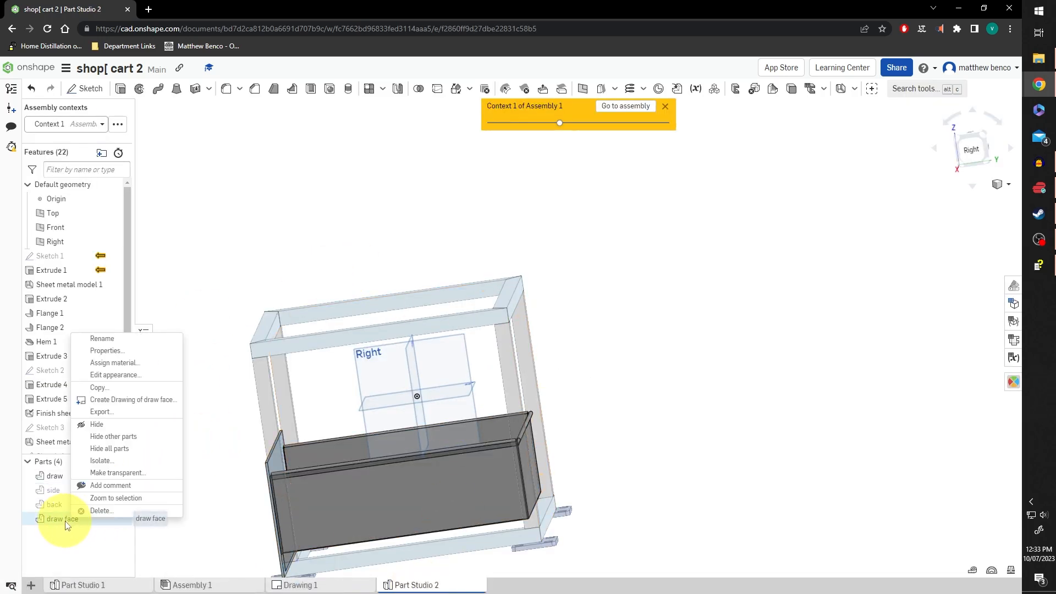
pyautogui.click(144, 351)
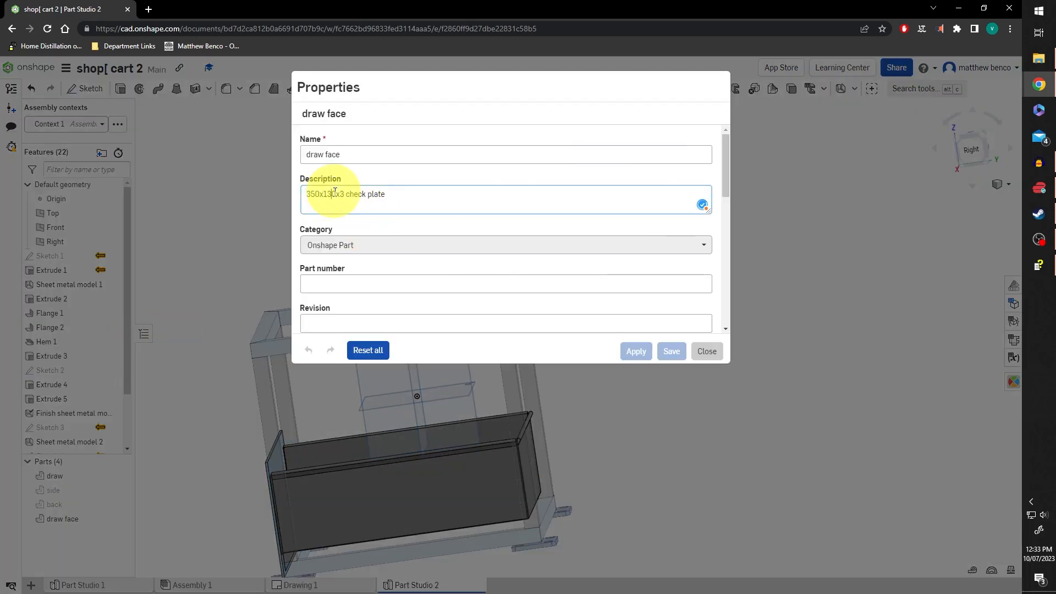
pyautogui.click(671, 351)
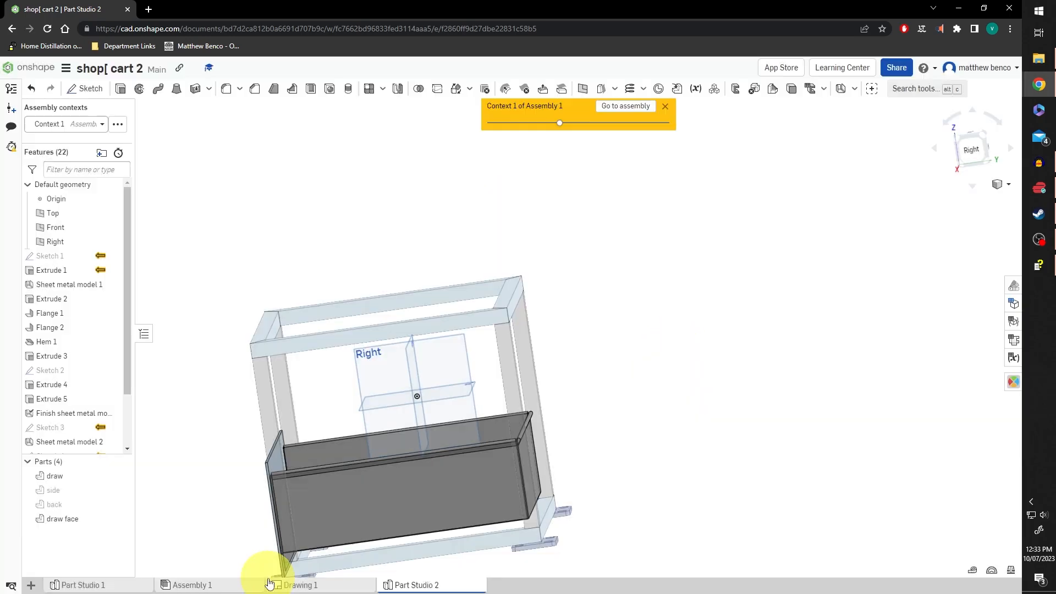
# Return to the drawing, check the updated BOM row, and show Sheet2
pyautogui.click(323, 588)
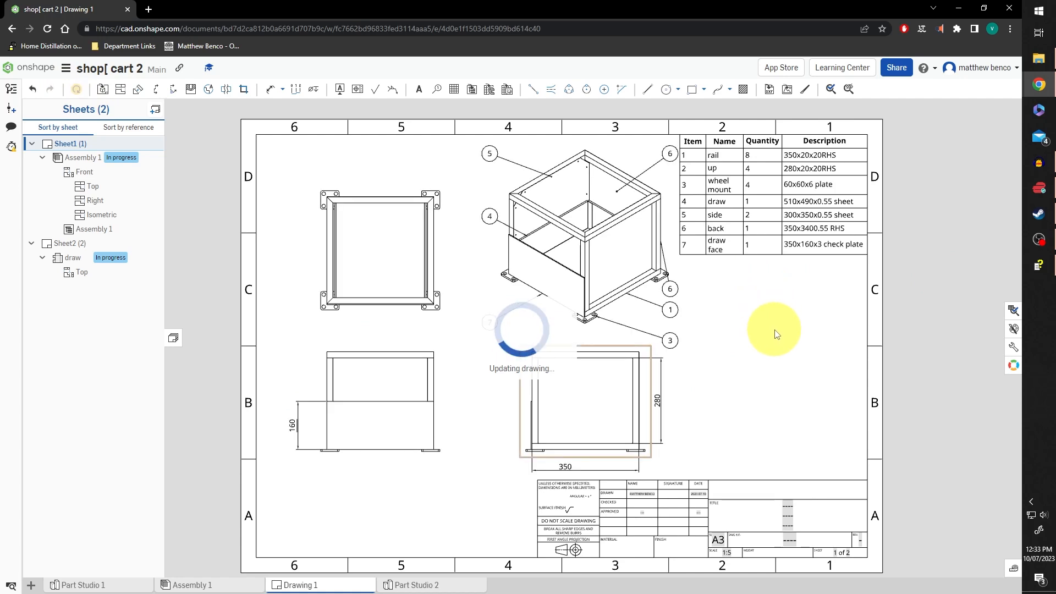
pyautogui.click(818, 254)
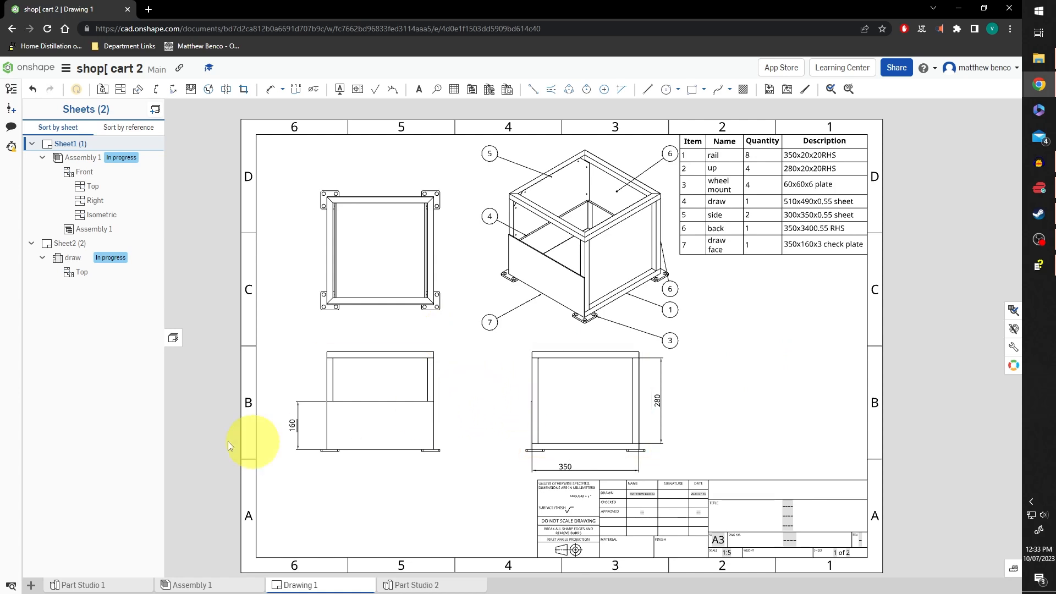
pyautogui.click(73, 244)
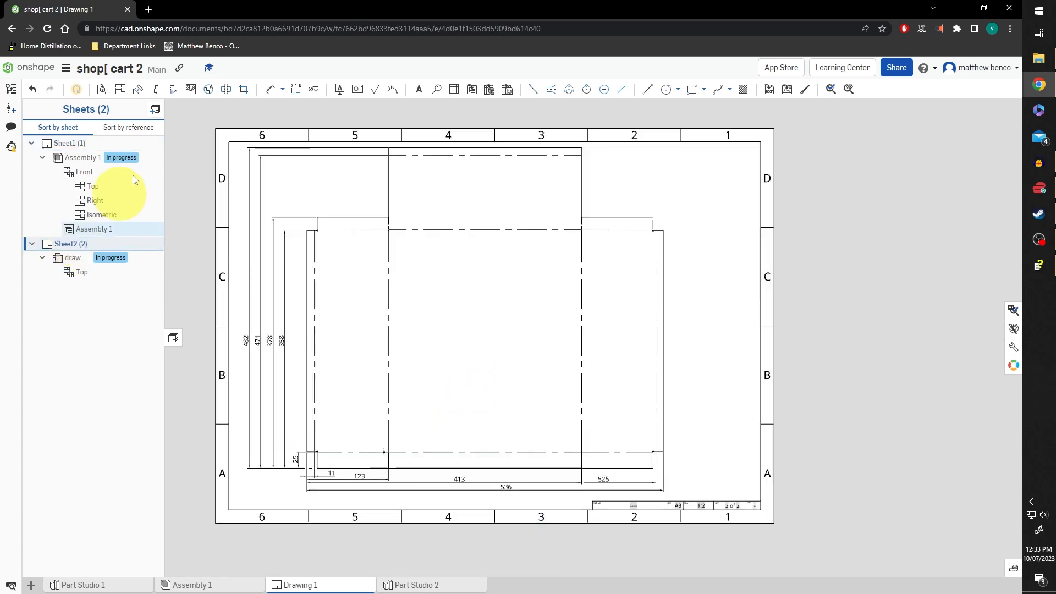
# Add Sheet3 and place a 1:2 view of Part Studio 2's side flat pattern
pyautogui.click(155, 108)
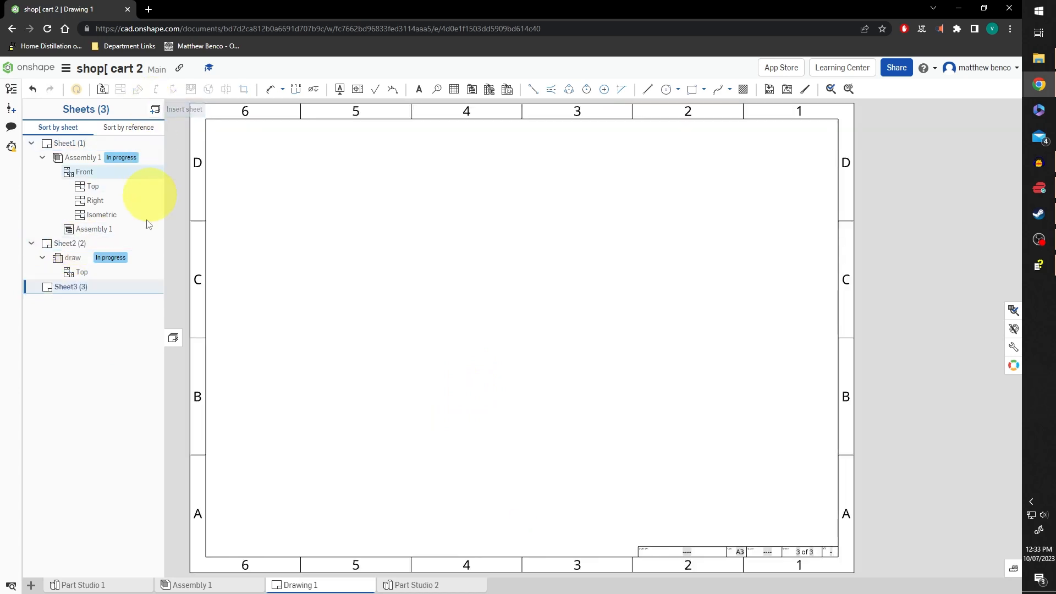
pyautogui.click(102, 89)
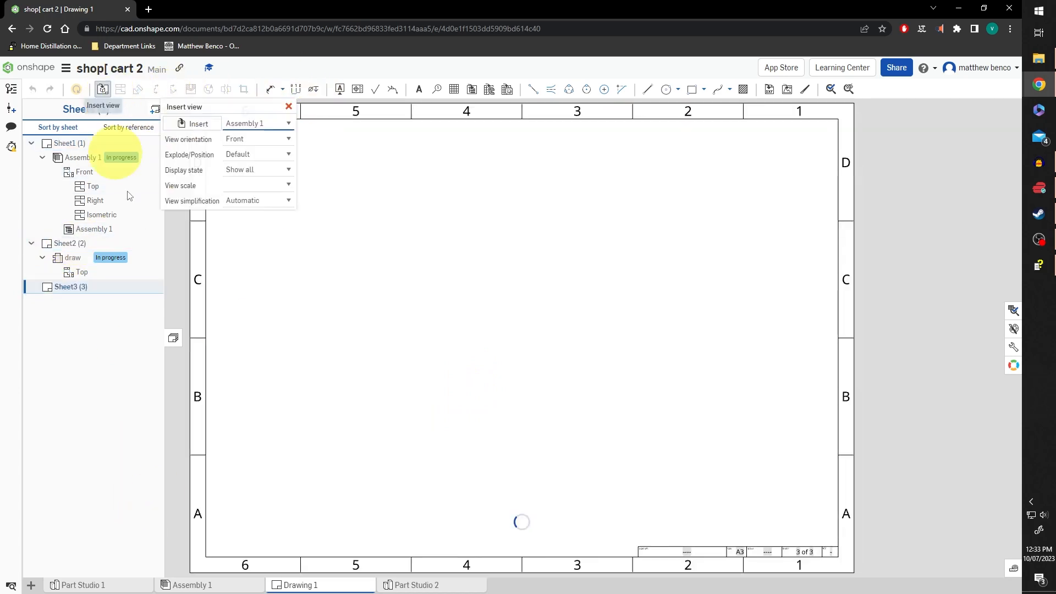
pyautogui.click(199, 122)
pyautogui.click(203, 205)
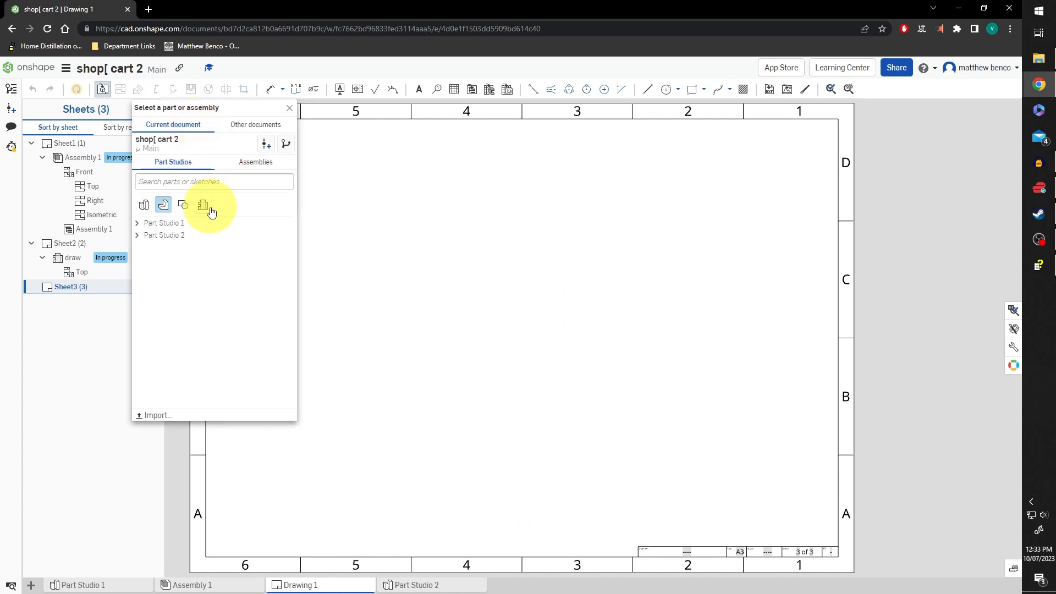
pyautogui.click(138, 236)
pyautogui.scroll(-1, 248, 336)
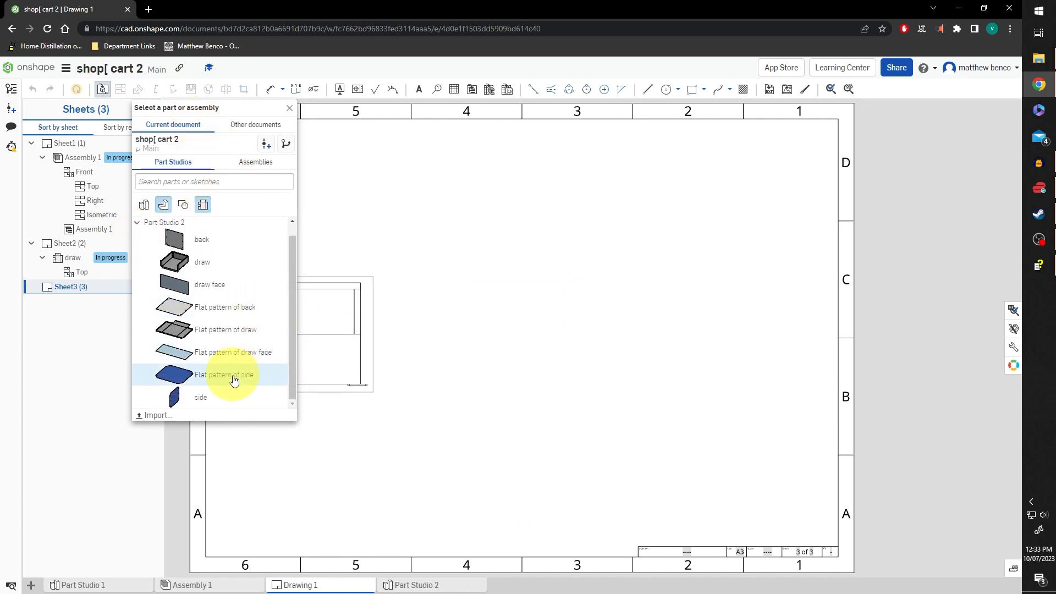
pyautogui.click(234, 380)
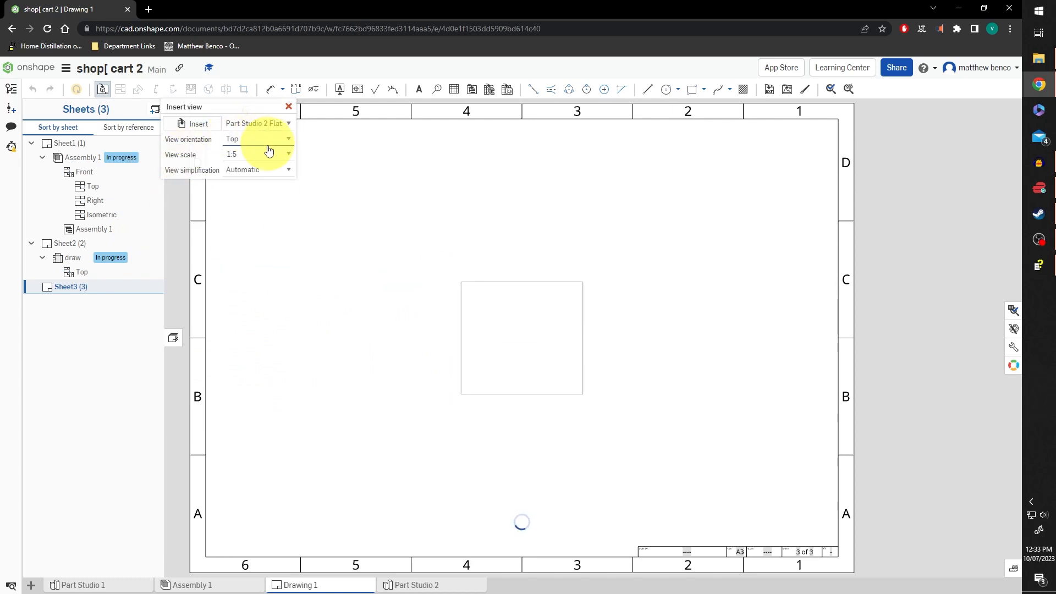
pyautogui.click(283, 156)
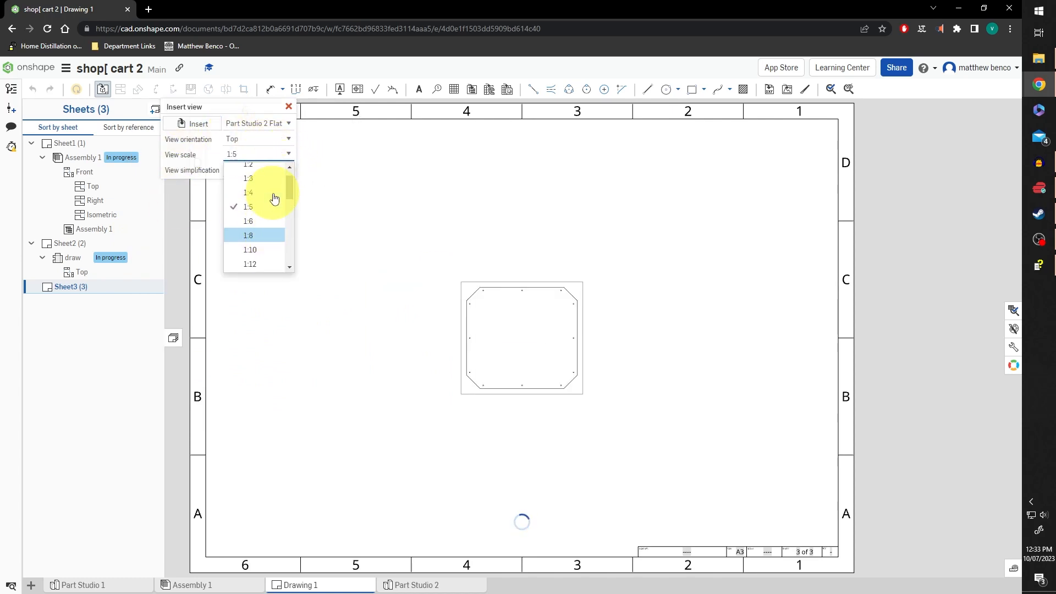
pyautogui.click(256, 183)
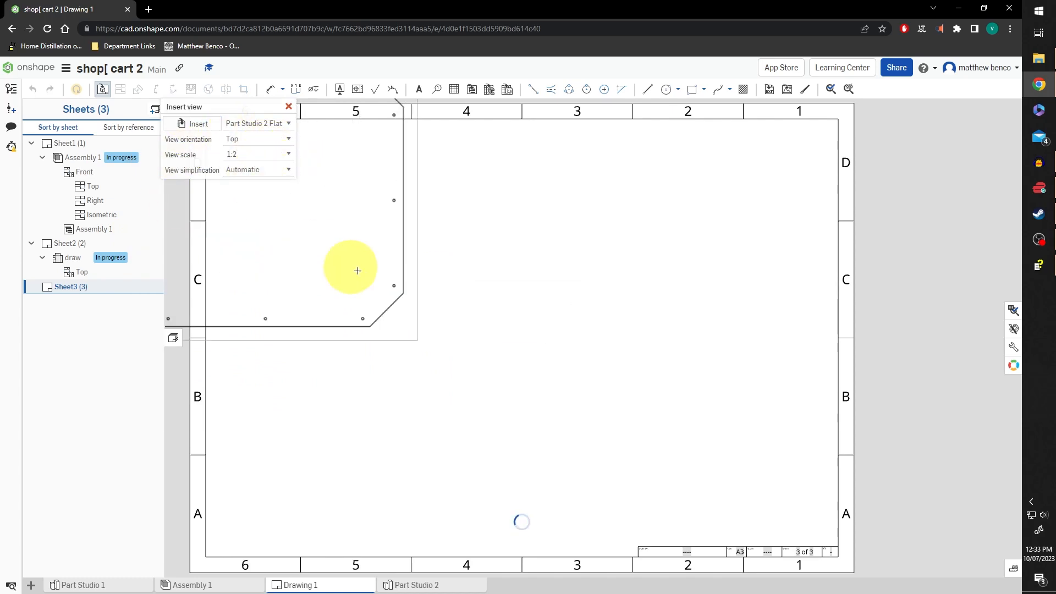
pyautogui.click(458, 323)
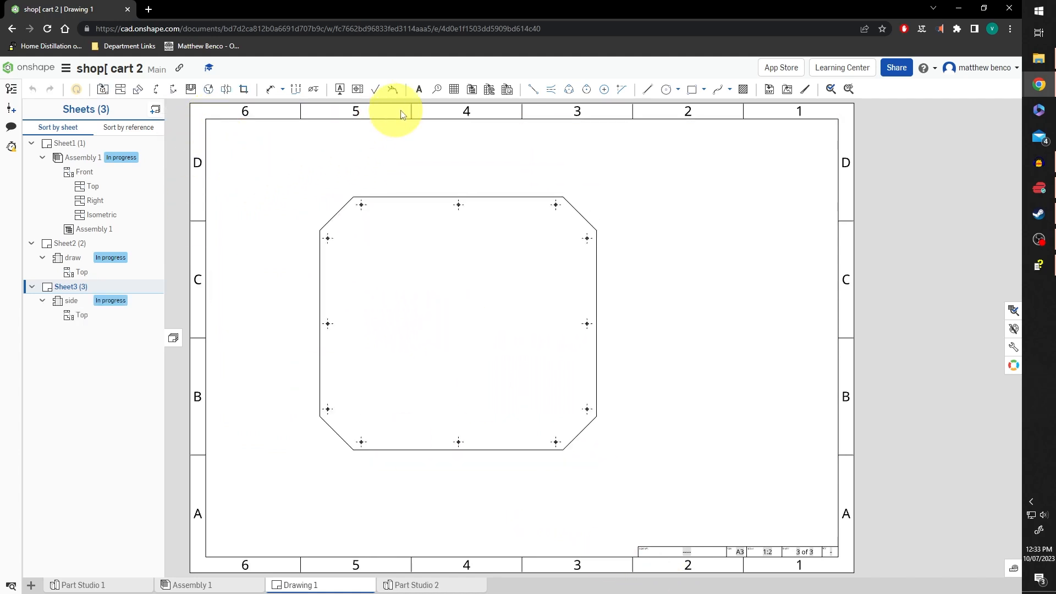
# Dimension the side flat pattern's overall 320 height and 350 width
pyautogui.click(271, 89)
pyautogui.click(407, 197)
pyautogui.click(401, 449)
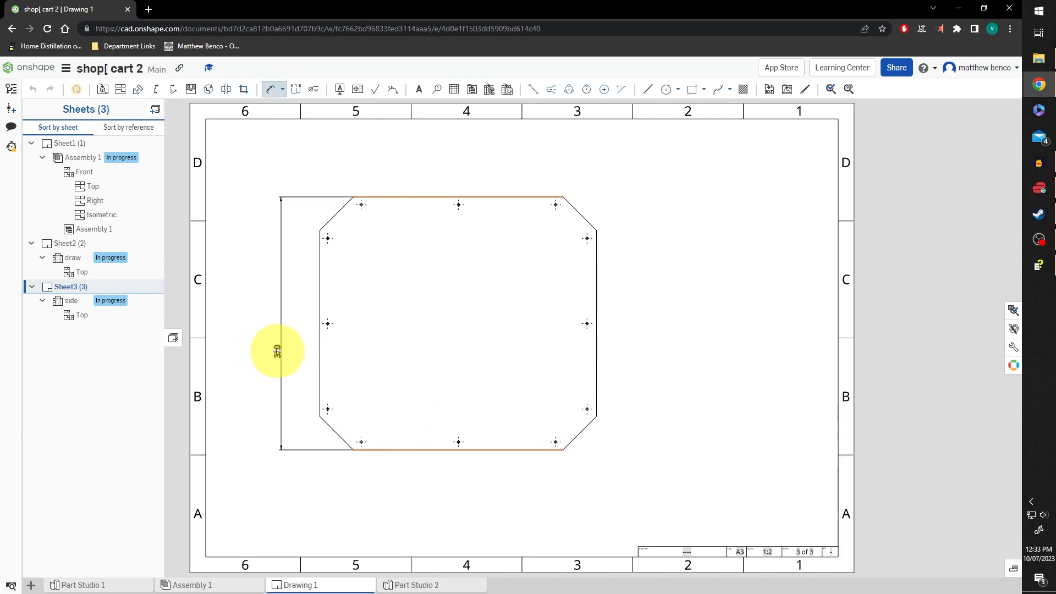
pyautogui.click(279, 319)
pyautogui.click(319, 300)
pyautogui.click(596, 288)
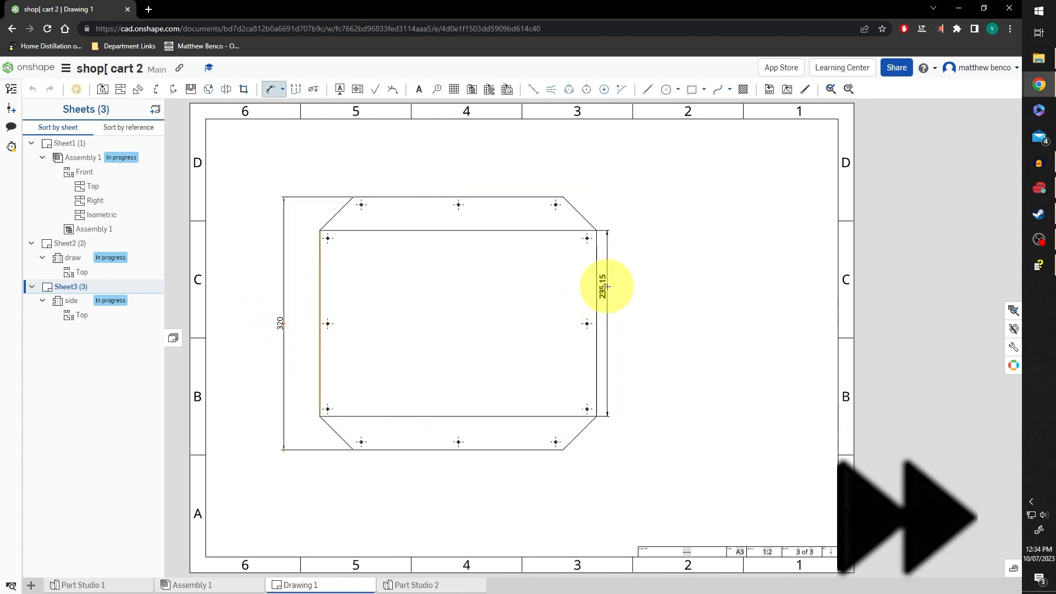
pyautogui.click(456, 485)
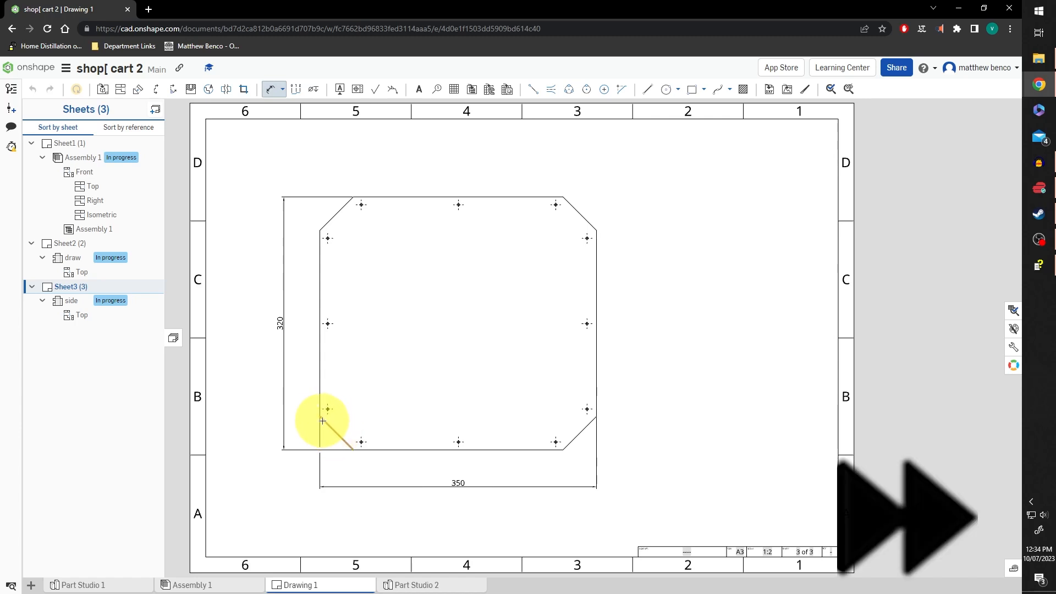
# Add both chamfer leg dimensions and round them to 0 decimals, showing 42
pyautogui.click(320, 417)
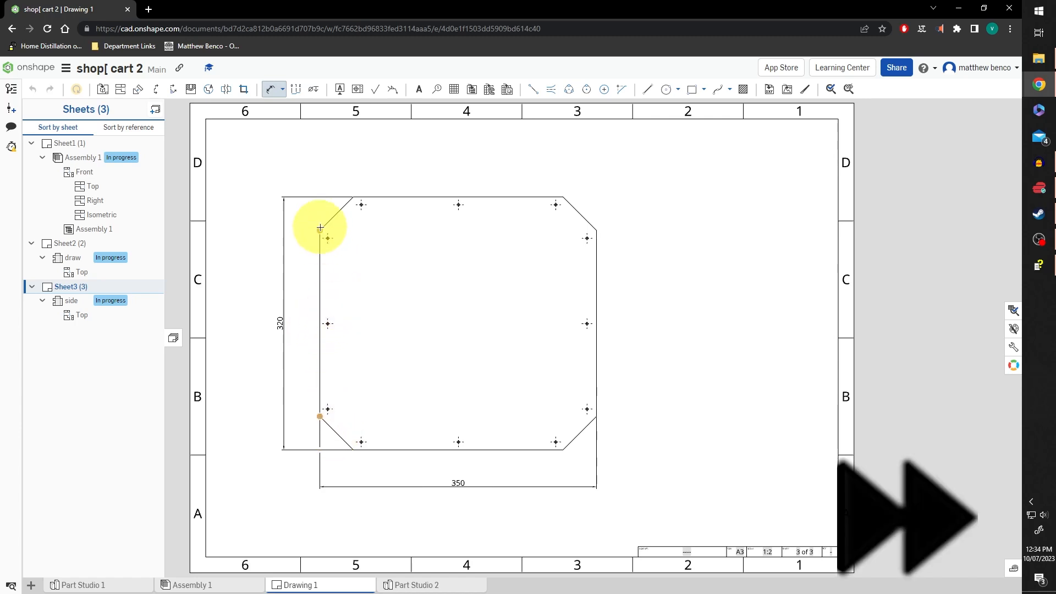
pyautogui.click(394, 449)
pyautogui.click(302, 433)
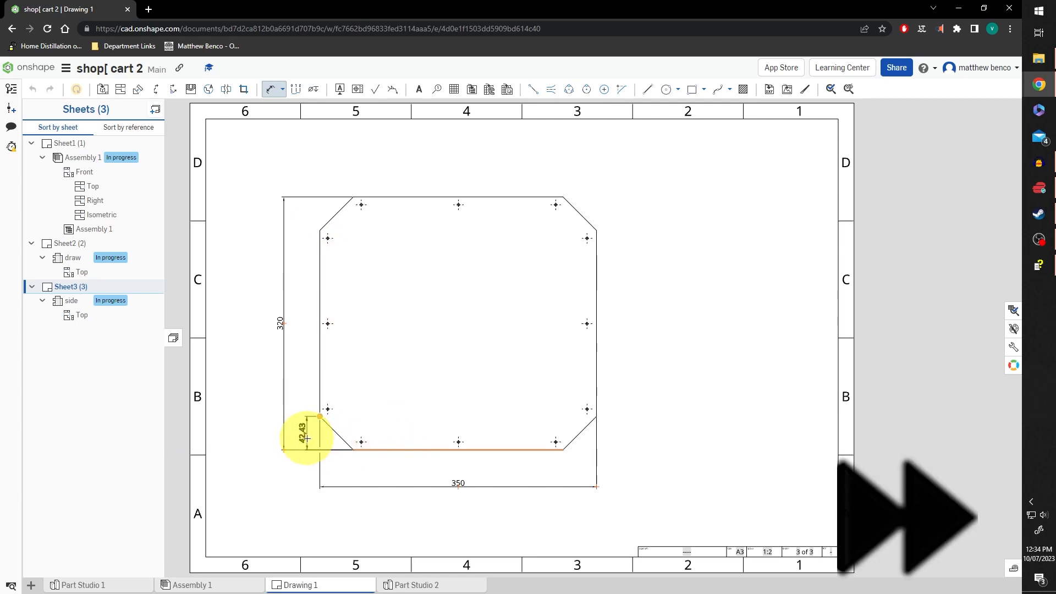
pyautogui.click(320, 407)
pyautogui.click(337, 462)
pyautogui.click(270, 89)
pyautogui.click(337, 462)
pyautogui.click(302, 433)
pyautogui.click(325, 407)
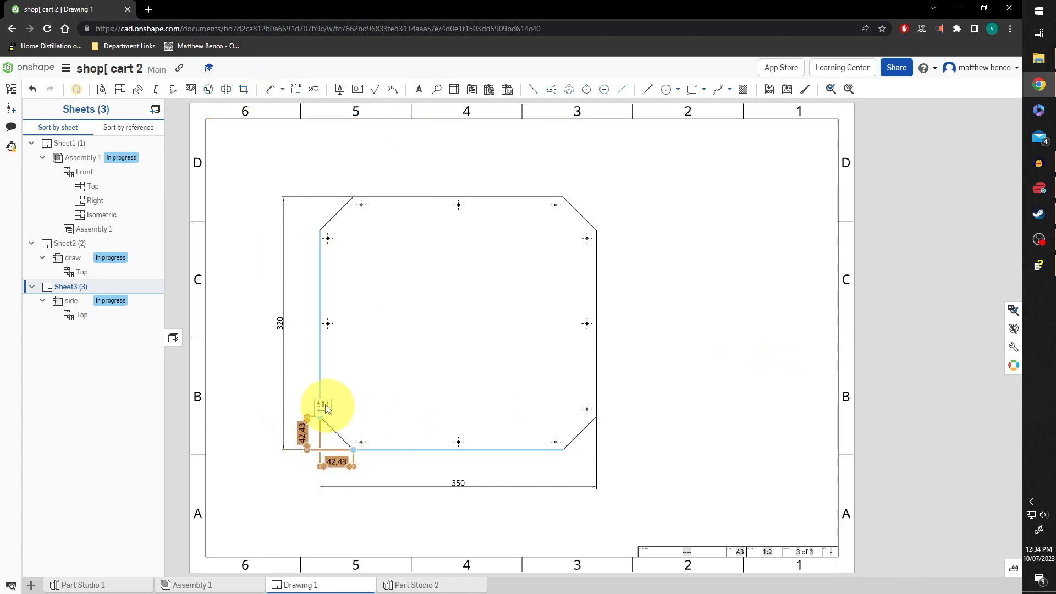
pyautogui.click(384, 431)
pyautogui.click(376, 440)
pyautogui.click(714, 367)
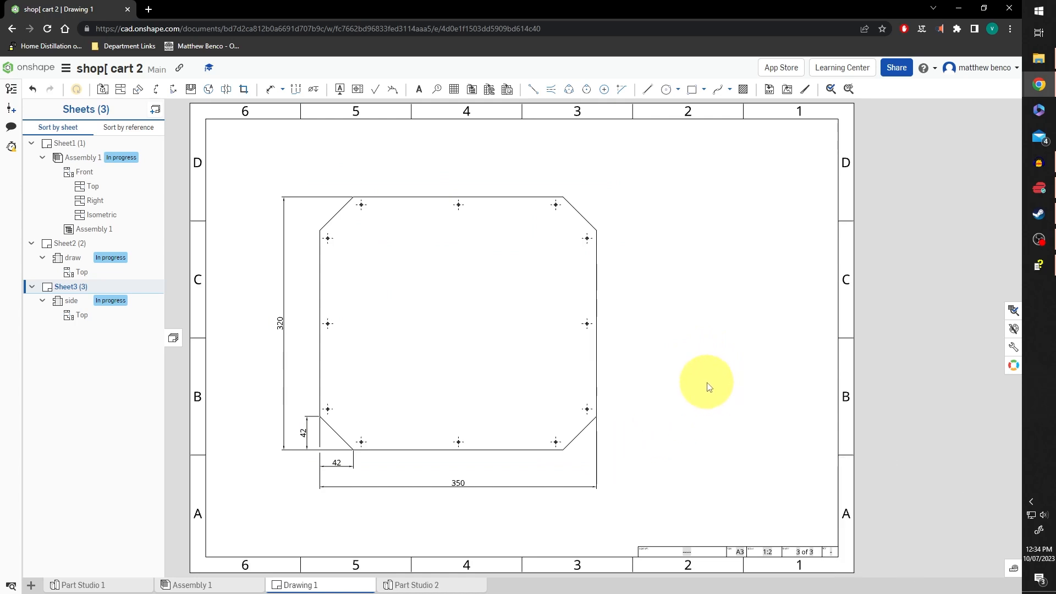
# Dimension the hole's 10 vertical and 10 horizontal offsets from the edges
pyautogui.click(270, 89)
pyautogui.scroll(5, 361, 442)
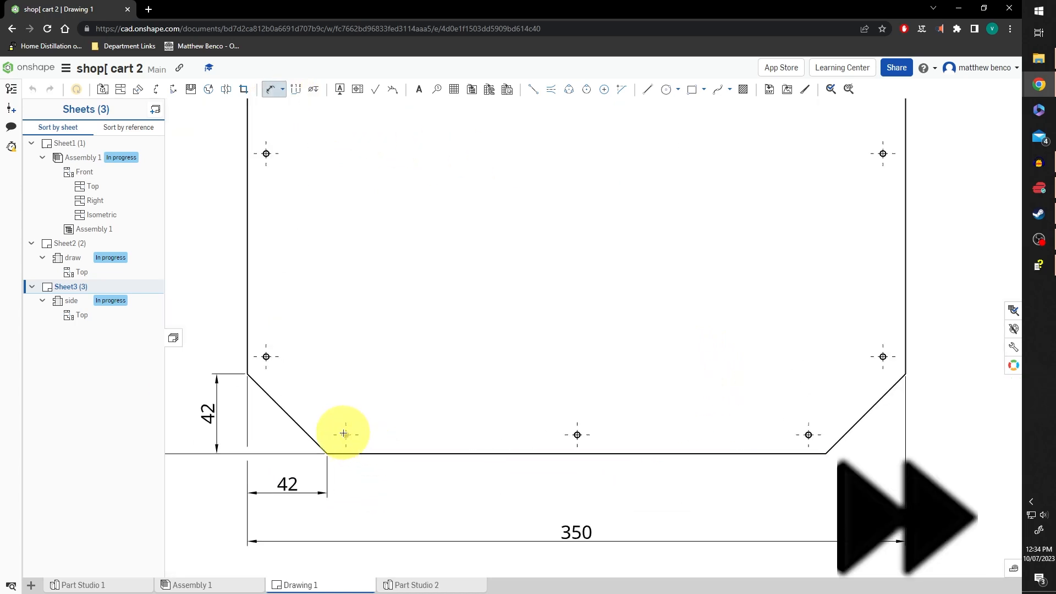
pyautogui.click(350, 453)
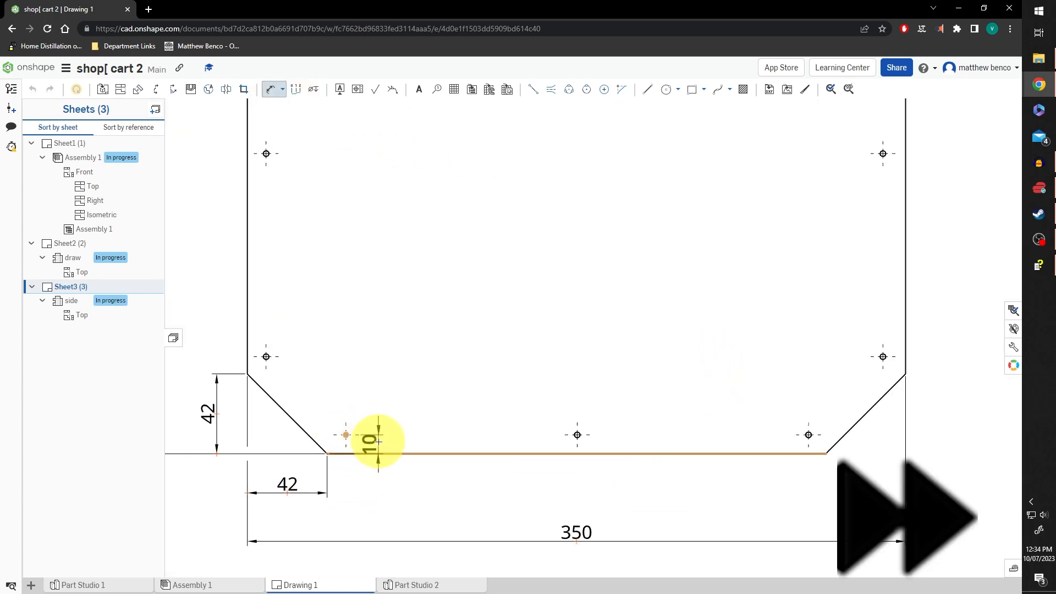
pyautogui.click(379, 442)
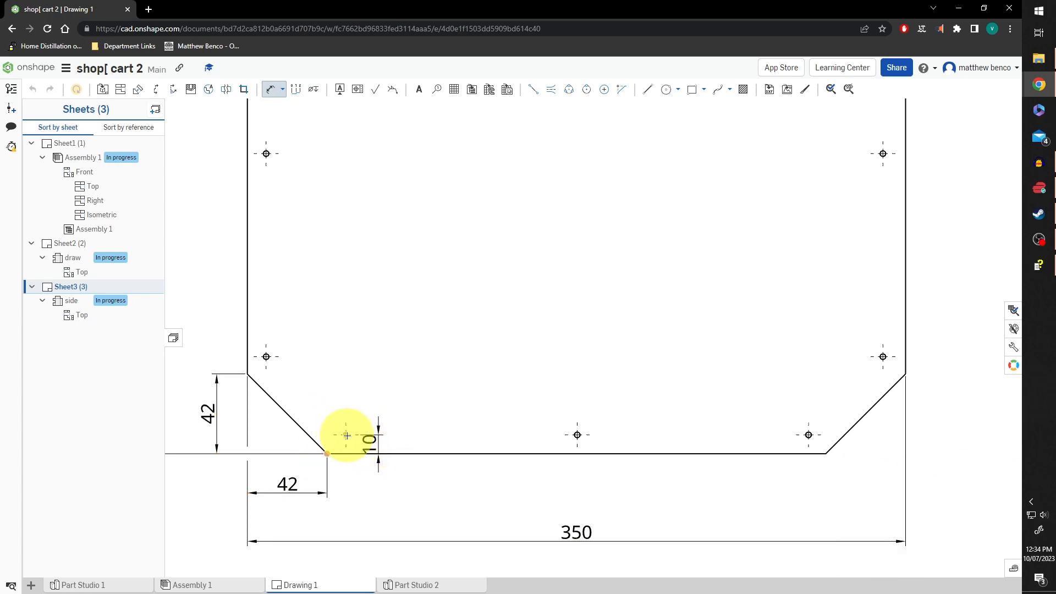
pyautogui.click(347, 436)
pyautogui.click(341, 489)
pyautogui.scroll(-3, 449, 492)
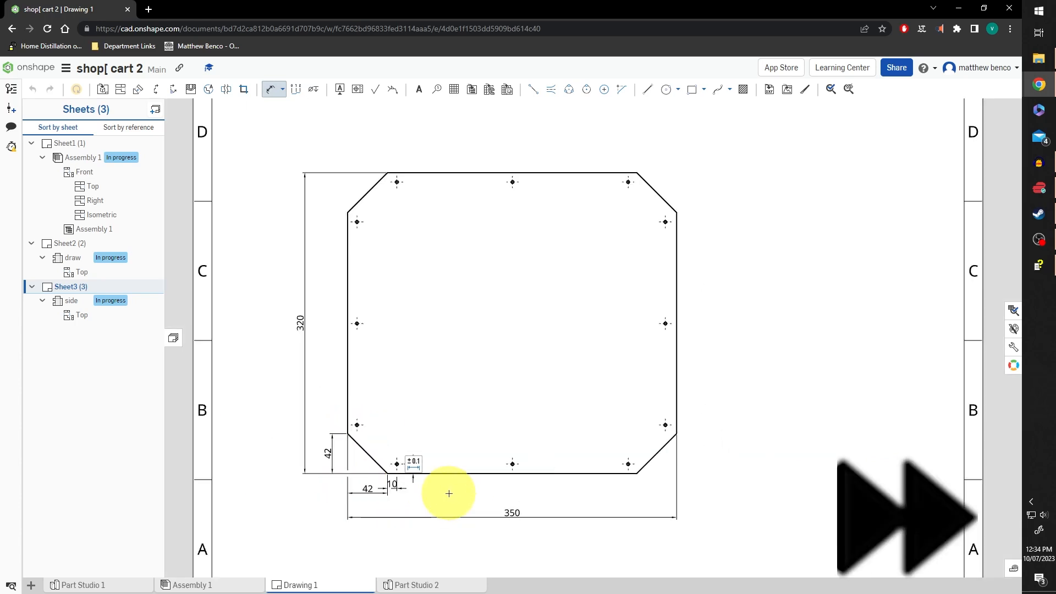
# On Sheet1's title block, enter the title 'shop cart' and 'GHS' in the field below it
pyautogui.press('f')
pyautogui.click(64, 142)
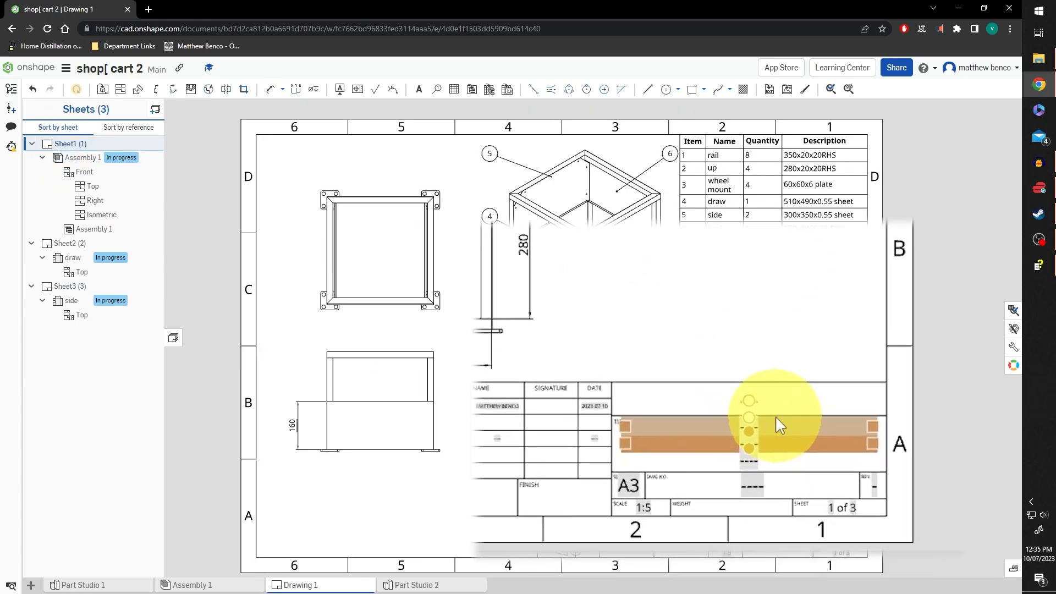
pyautogui.doubleClick(768, 395)
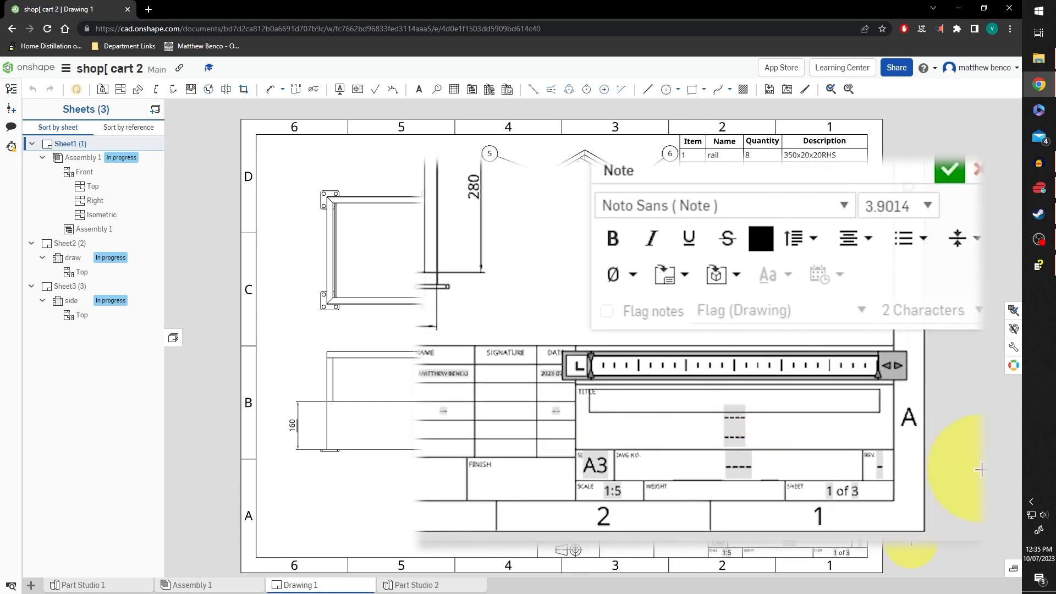
pyautogui.write('shop cart')
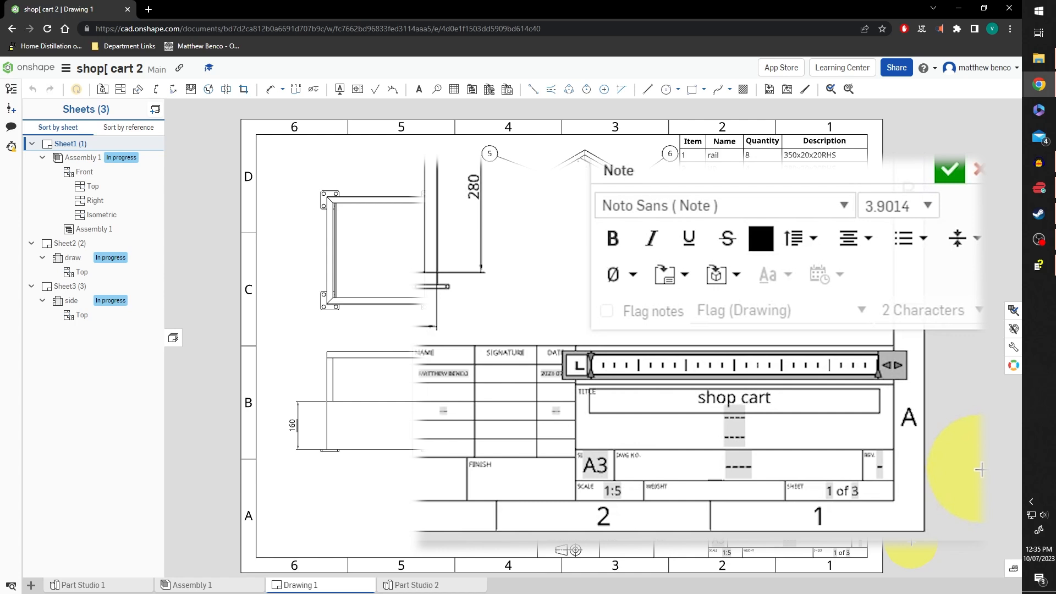
pyautogui.click(951, 168)
pyautogui.doubleClick(769, 410)
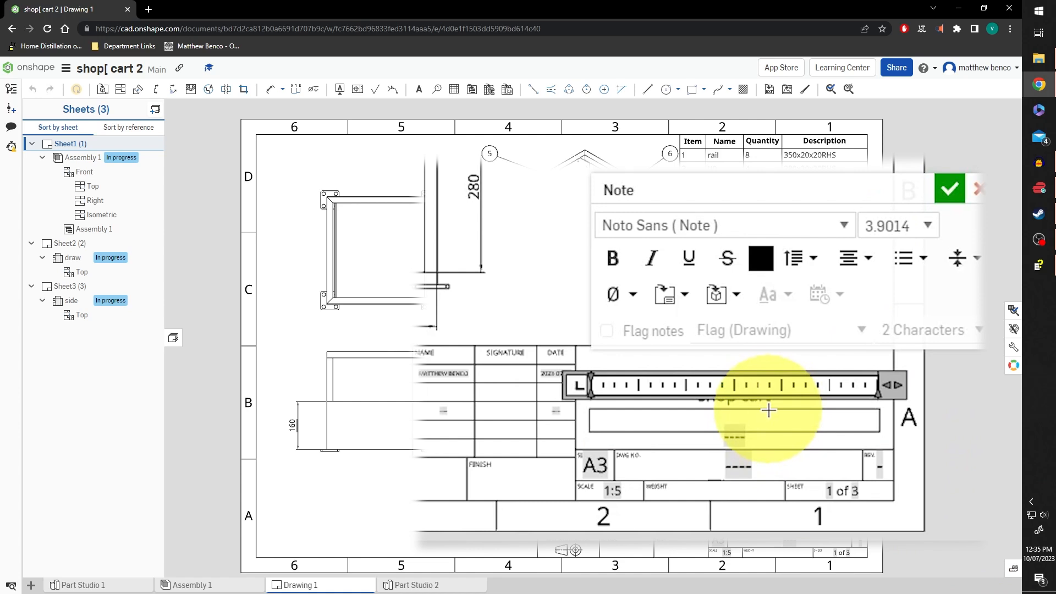
pyautogui.write('GH')
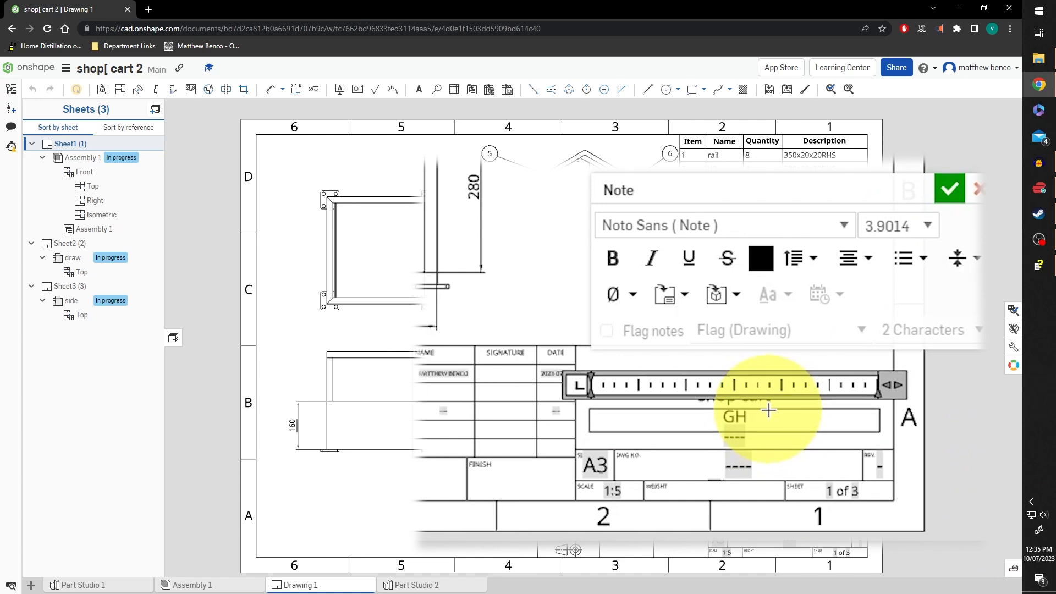
pyautogui.write('S')
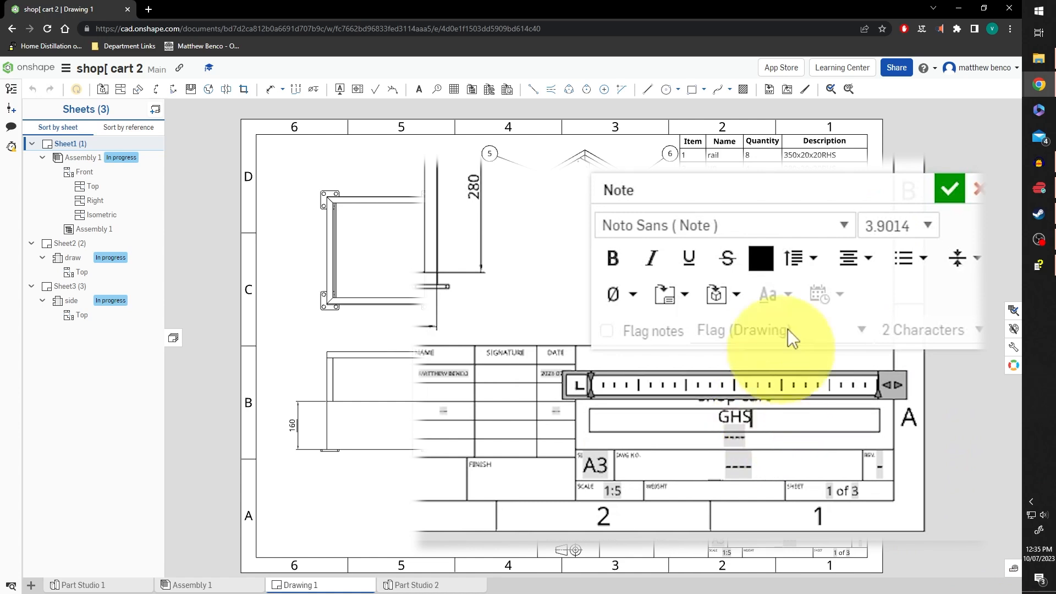
pyautogui.click(948, 188)
# Replace the placeholder dashes with the author's name and set drawing number 1
pyautogui.doubleClick(775, 432)
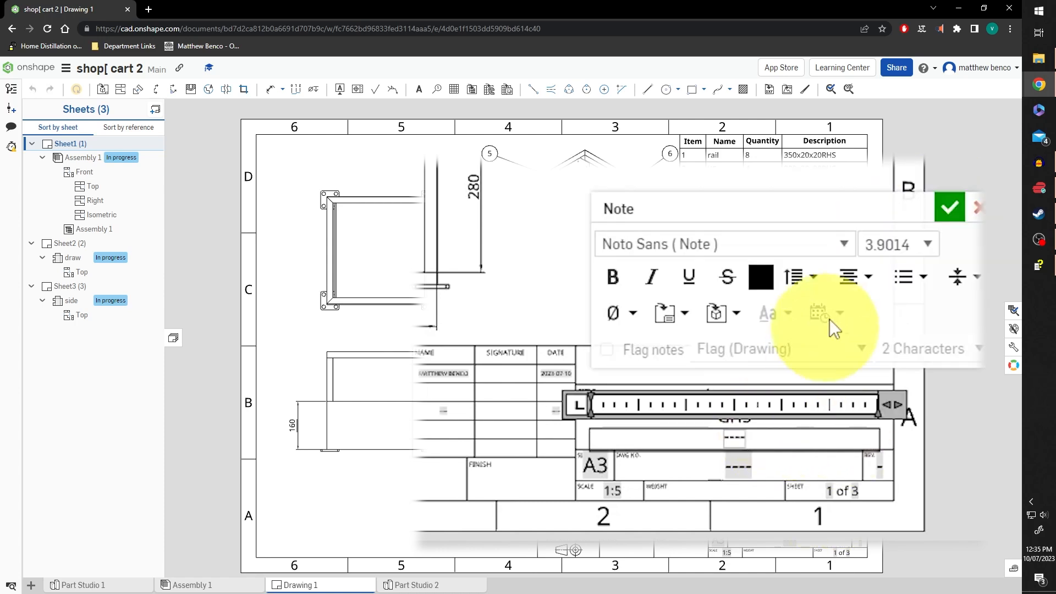
pyautogui.press('BackSpace')
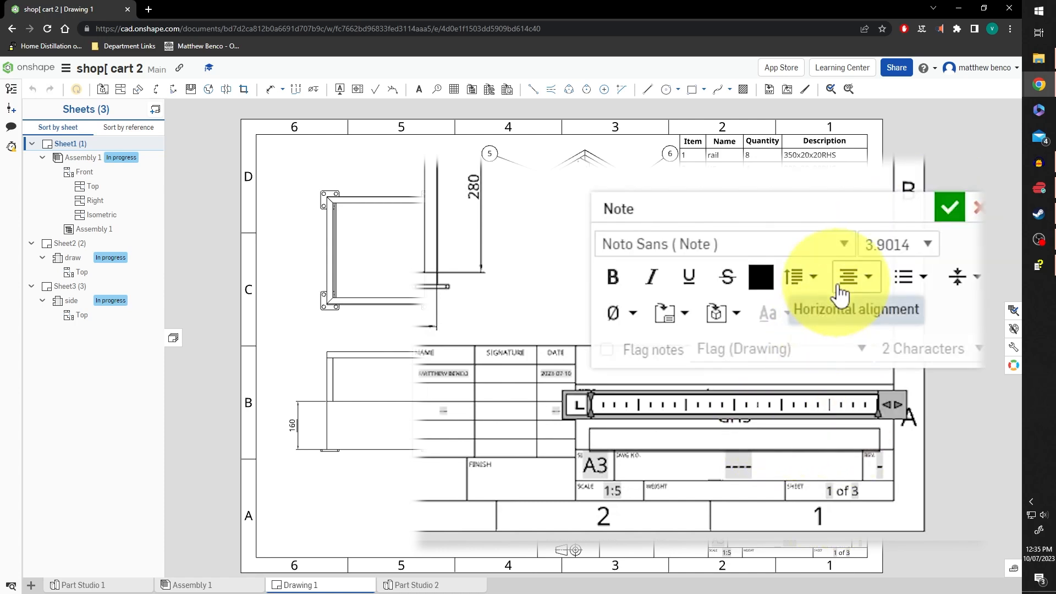
pyautogui.write('Mr benco')
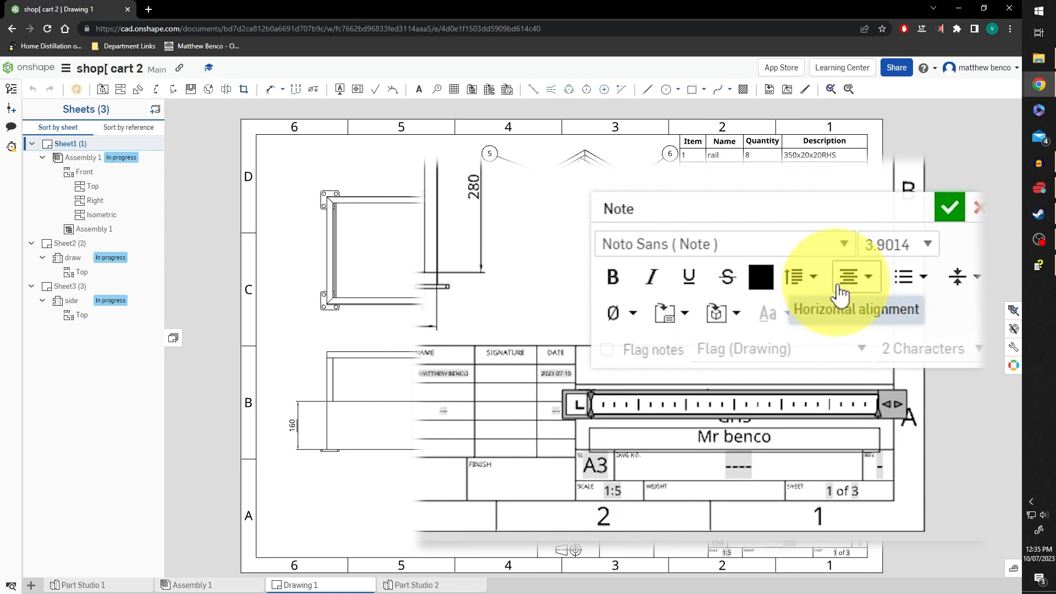
pyautogui.press('Delete')
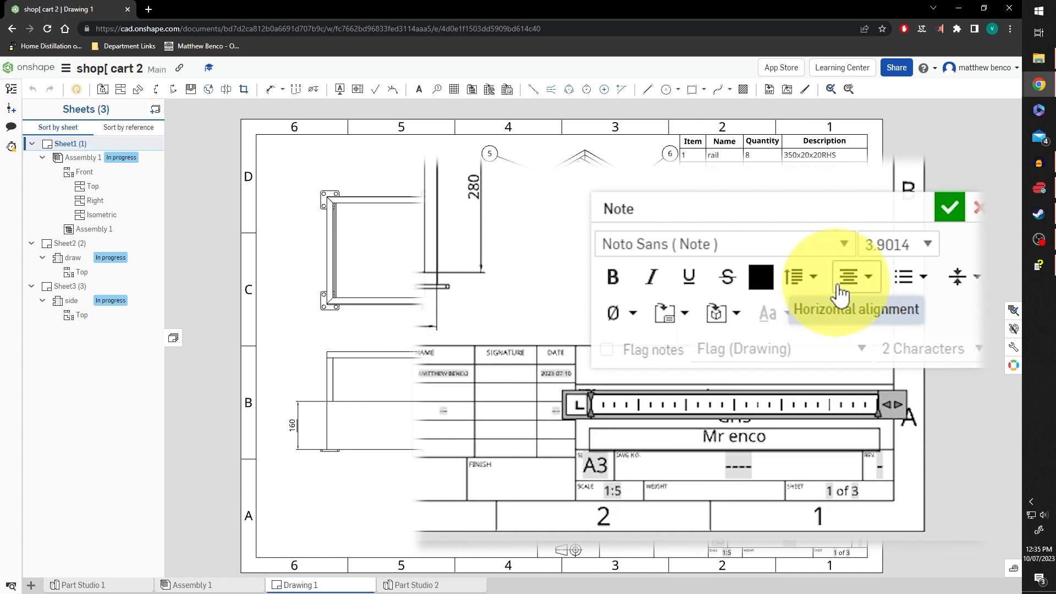
pyautogui.click(951, 209)
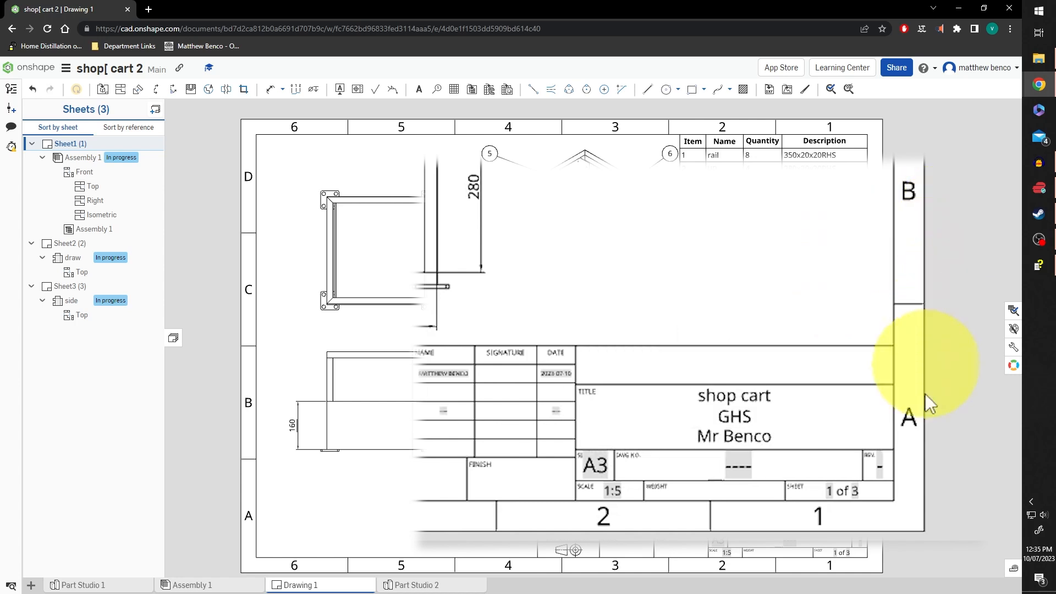
pyautogui.doubleClick(775, 469)
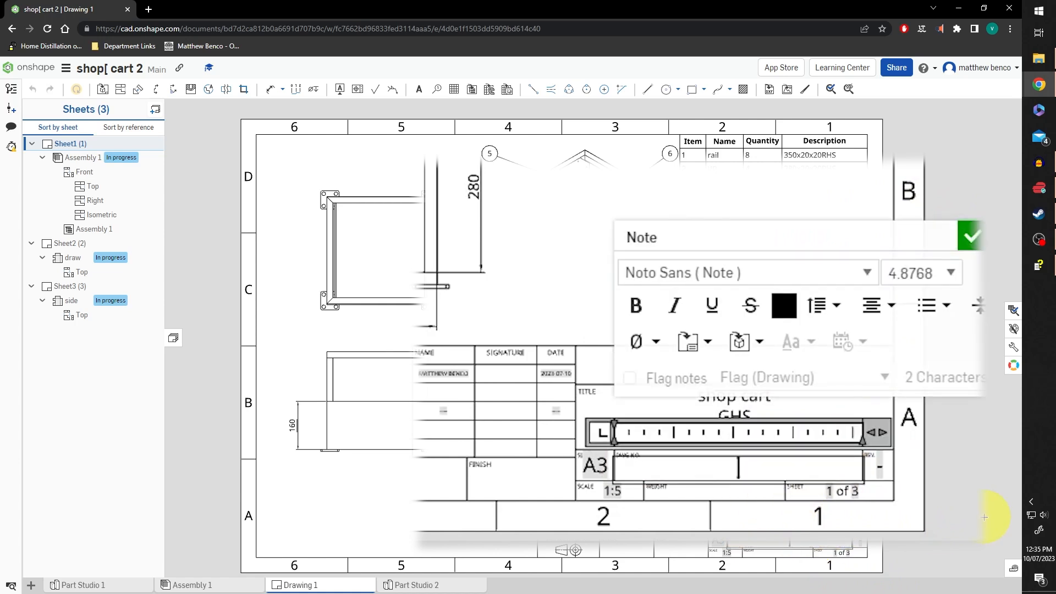
pyautogui.click(968, 241)
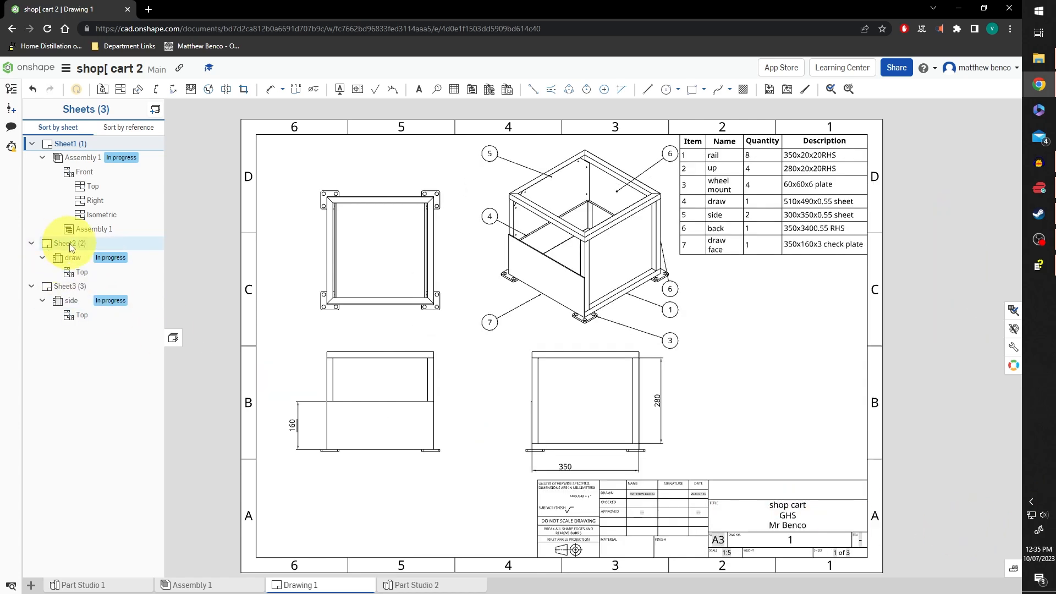
# Set Sheet2's drawing number to 'development draw'
pyautogui.click(69, 243)
pyautogui.click(643, 507)
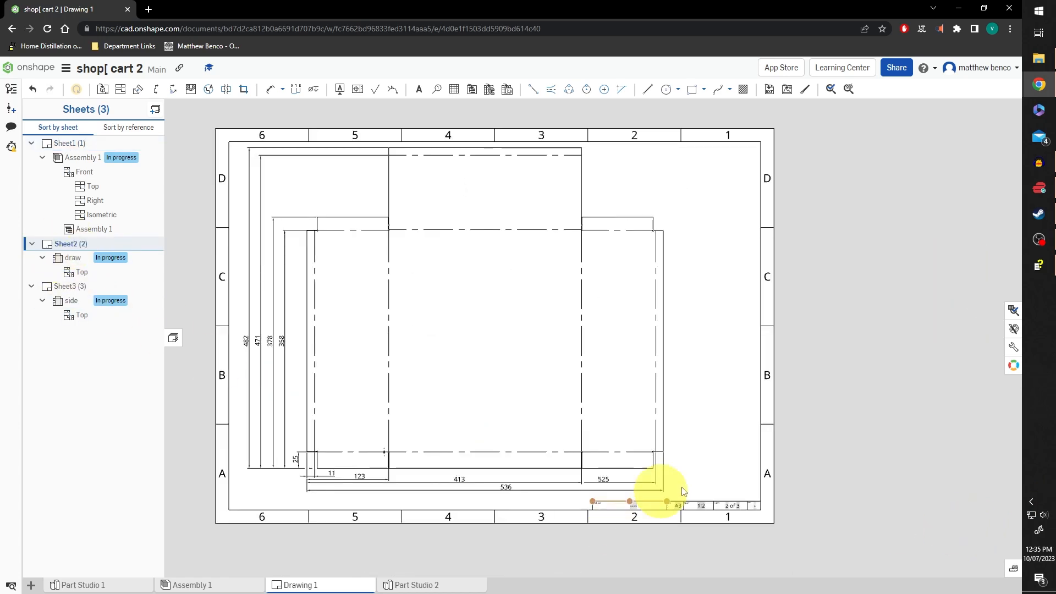
pyautogui.doubleClick(630, 506)
pyautogui.scroll(5, 625, 507)
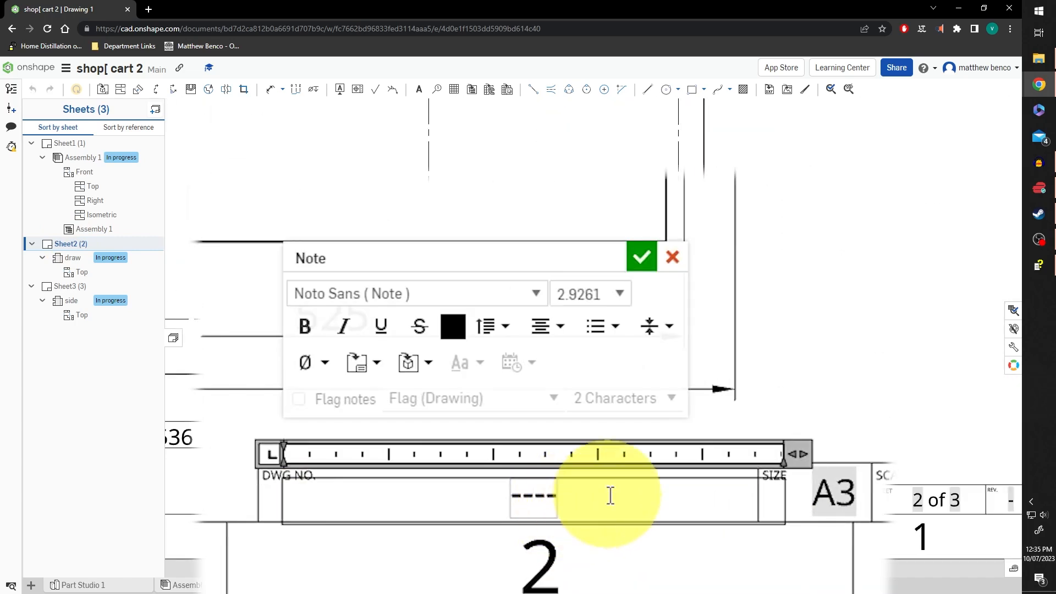
pyautogui.write('development')
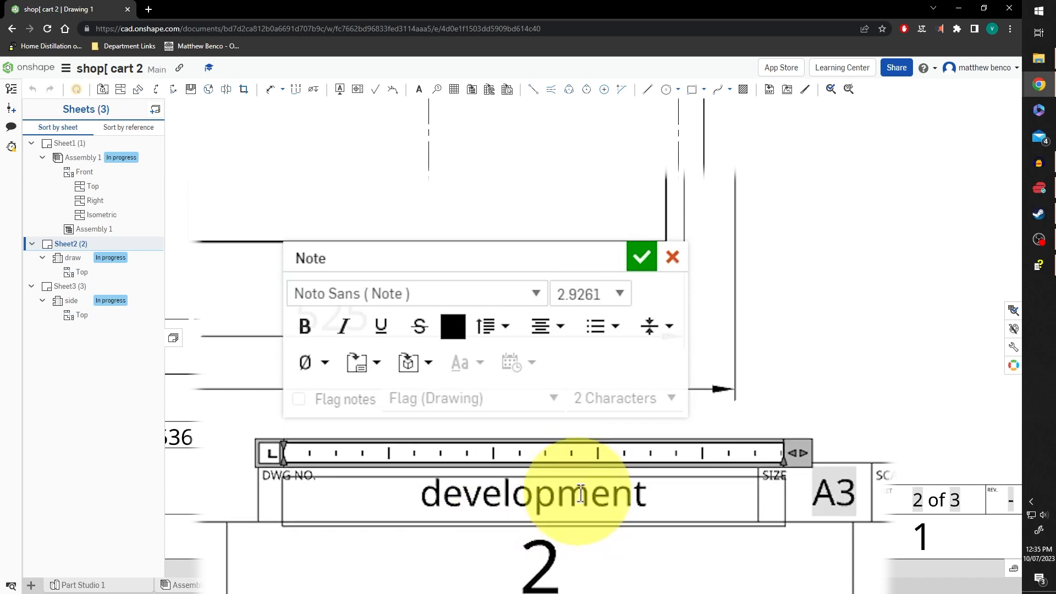
pyautogui.write(' draw')
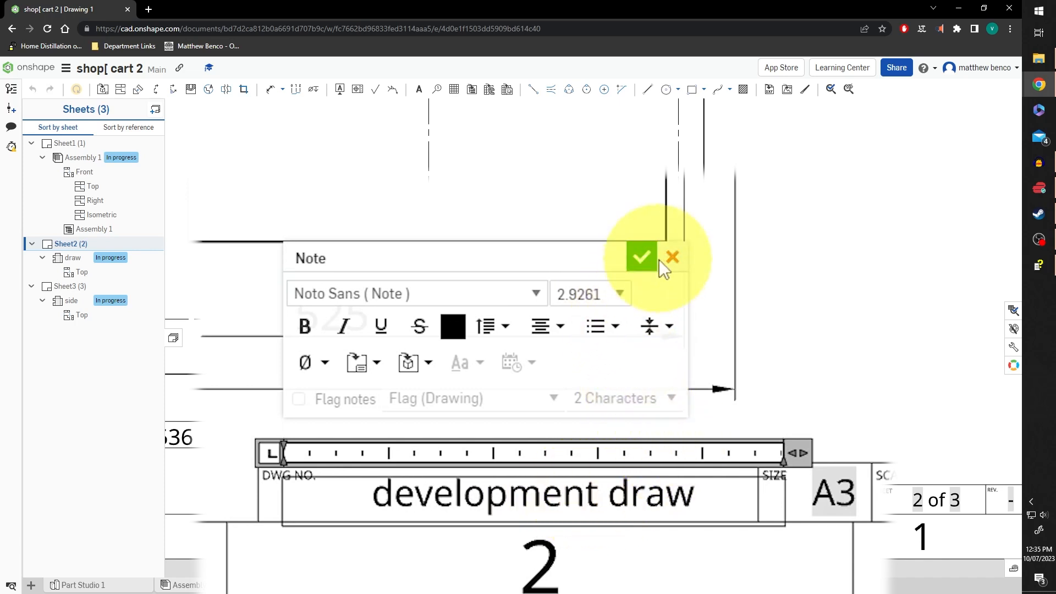
pyautogui.click(654, 258)
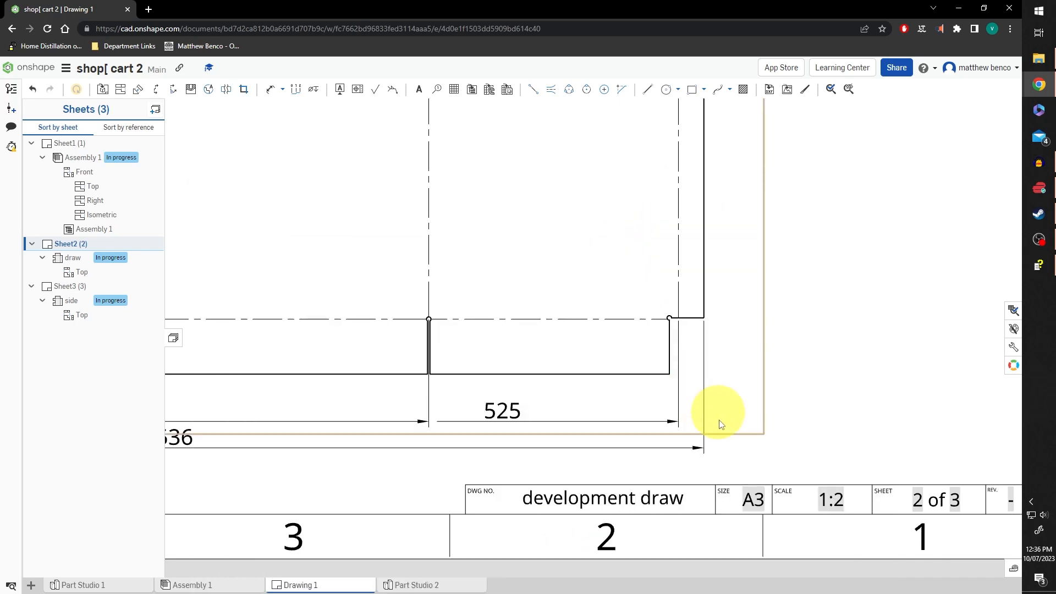
# Set Sheet3's drawing number to 'devlopment side', then recheck Sheet2 fitted to view
pyautogui.click(63, 288)
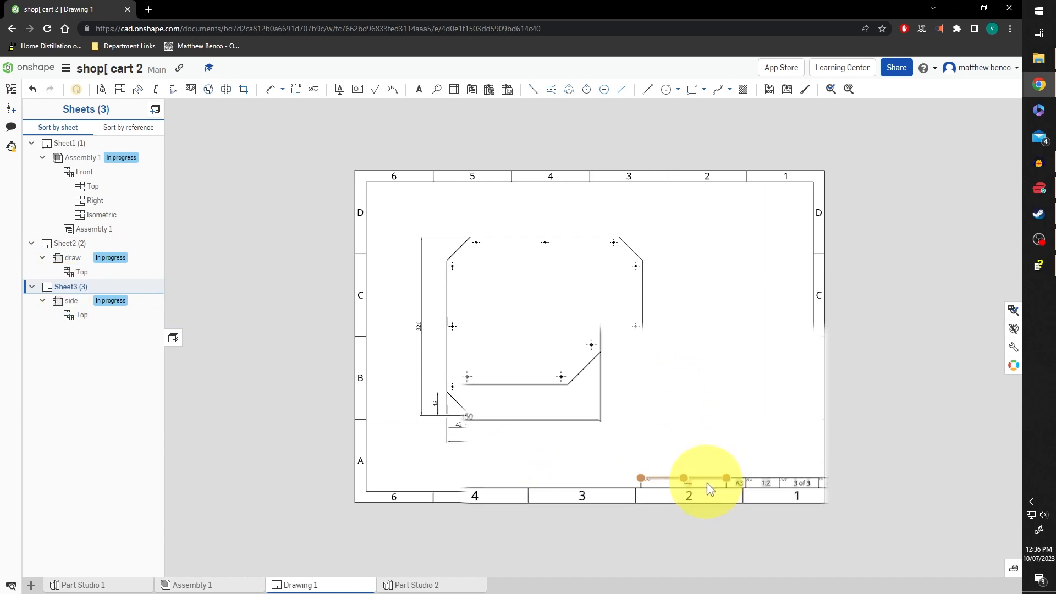
pyautogui.scroll(5, 694, 484)
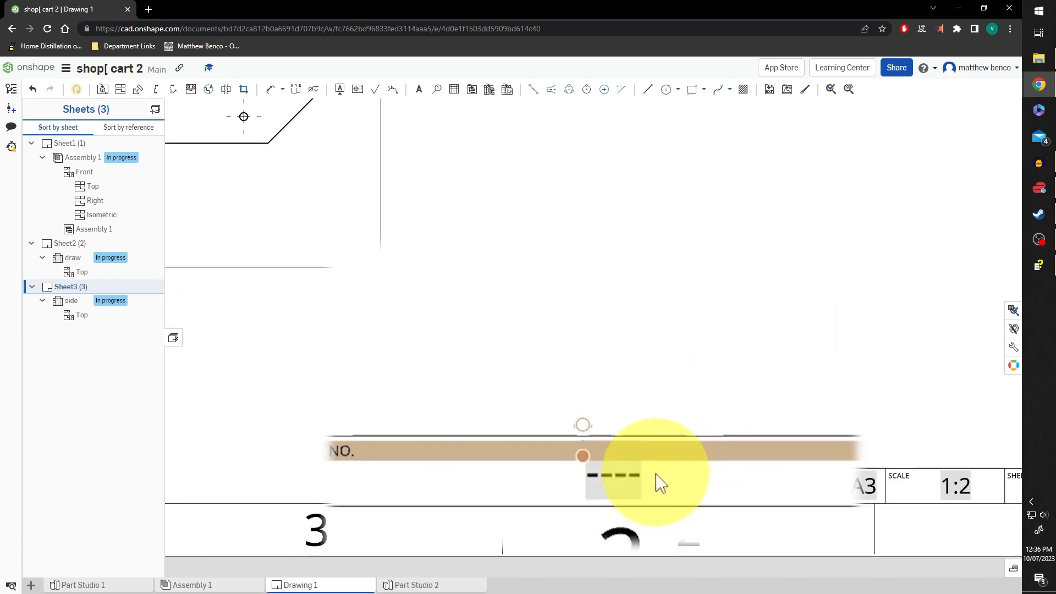
pyautogui.doubleClick(640, 483)
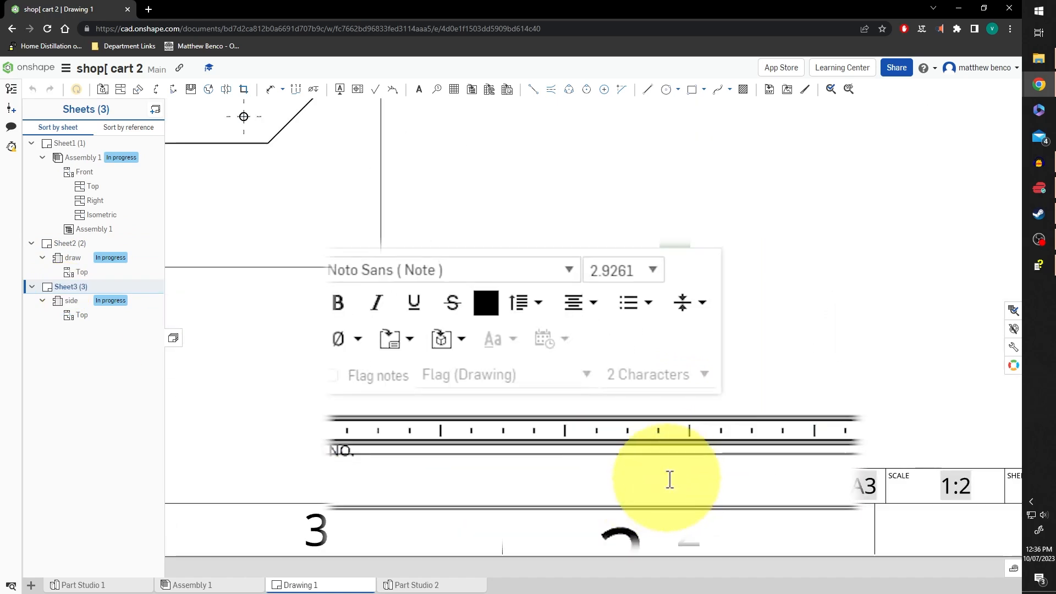
pyautogui.write('de ')
pyautogui.write('lop')
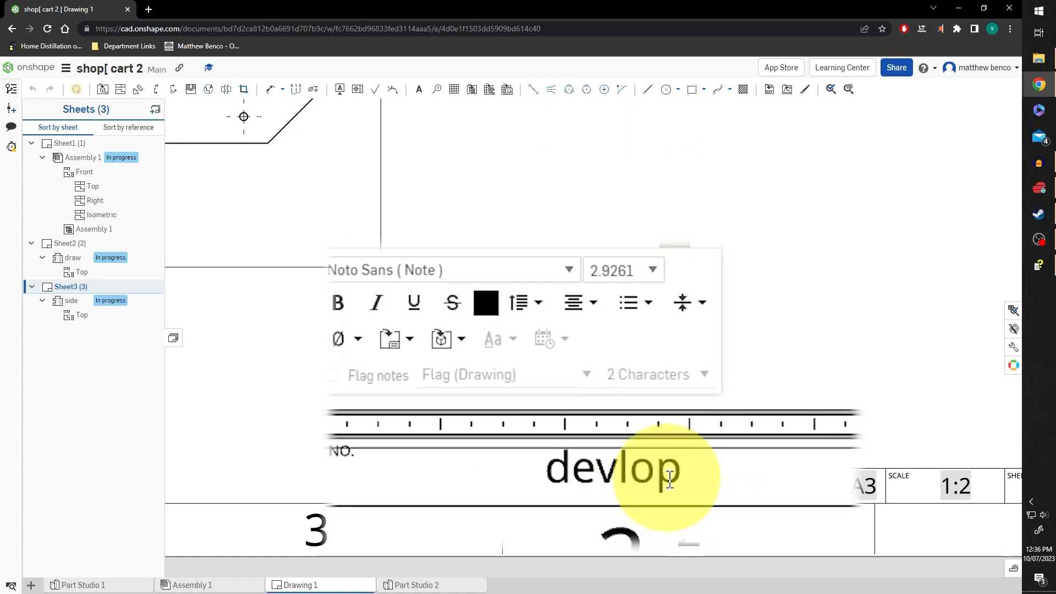
pyautogui.write('ment side')
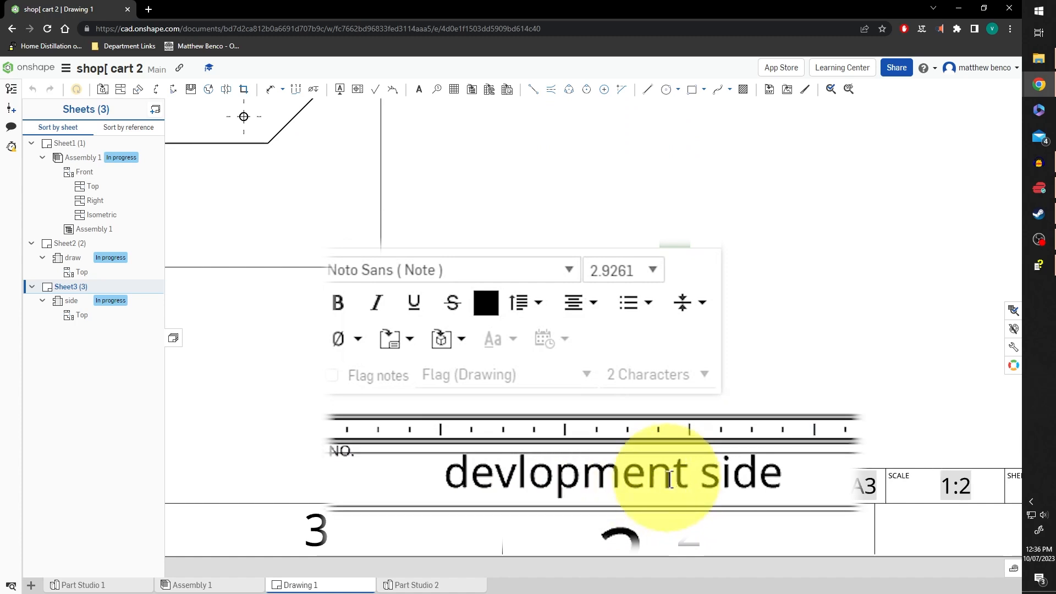
pyautogui.click(682, 244)
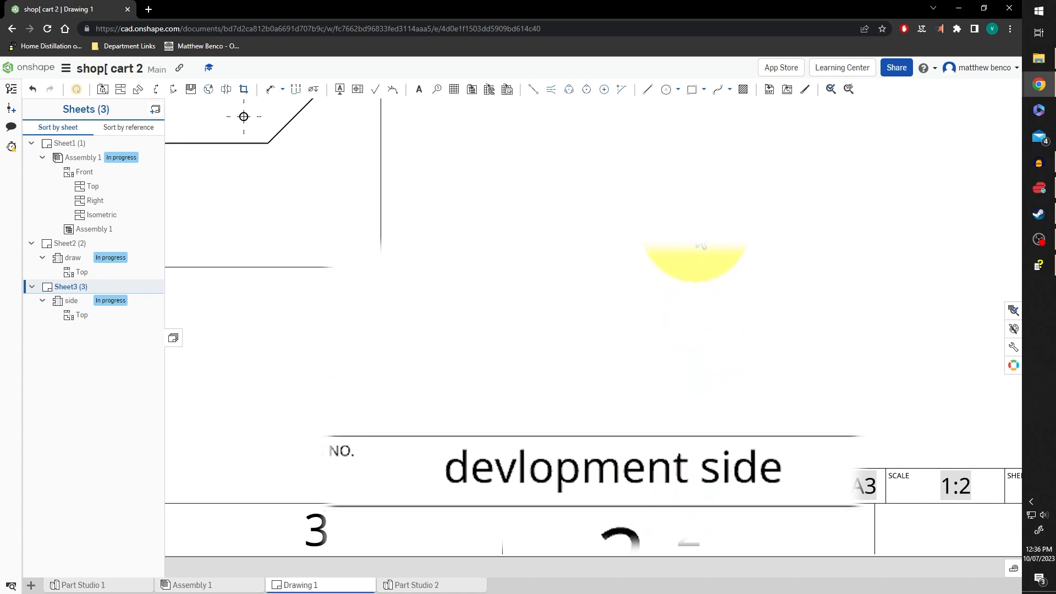
pyautogui.press('f')
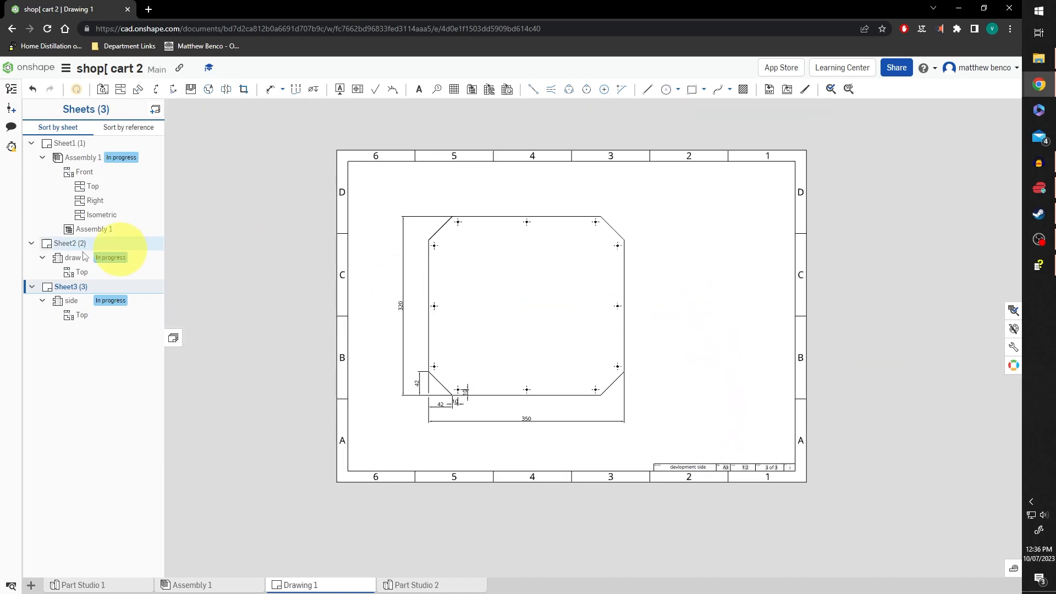
pyautogui.click(57, 244)
pyautogui.press('f')
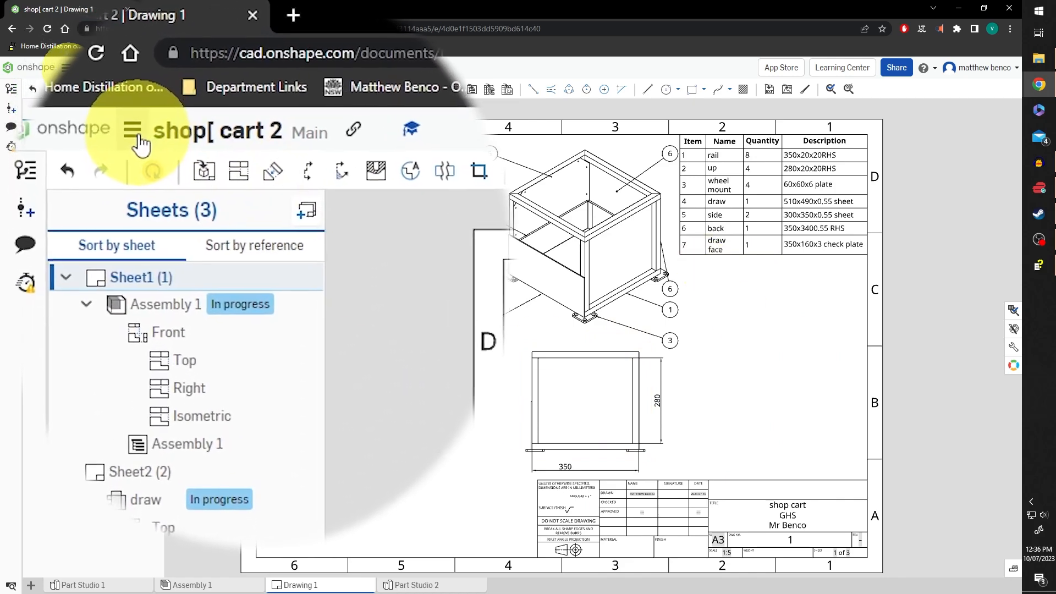
# Print the drawing from the document menu to produce Drawing 1.pdf
pyautogui.click(142, 142)
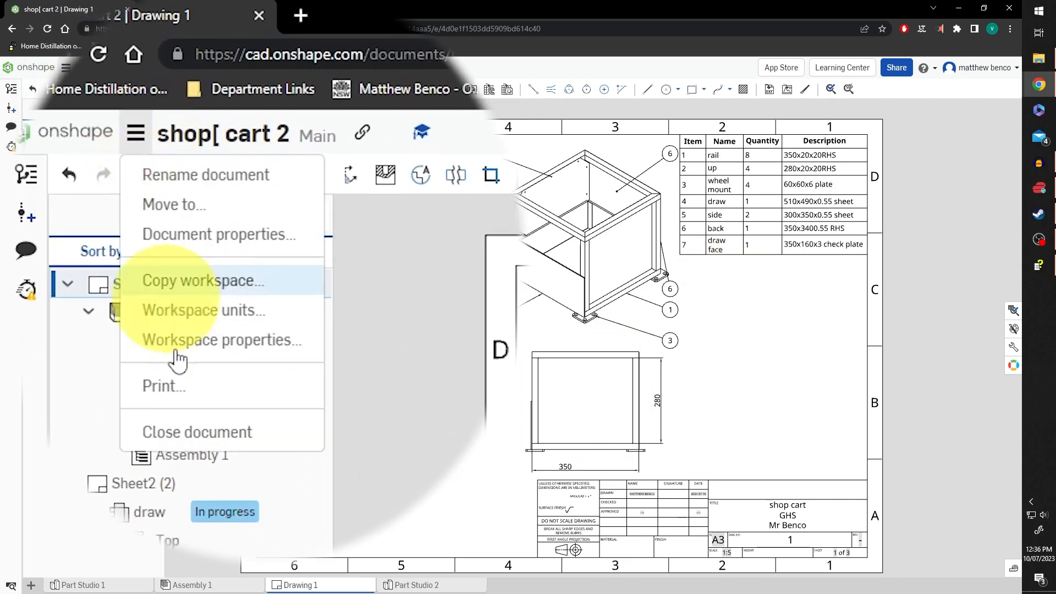
pyautogui.click(193, 394)
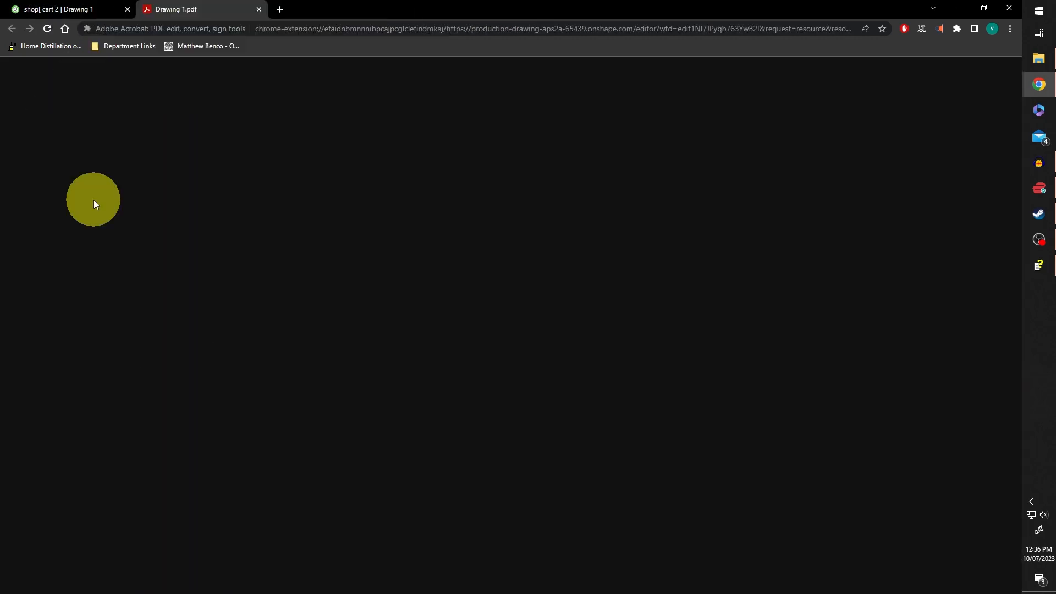